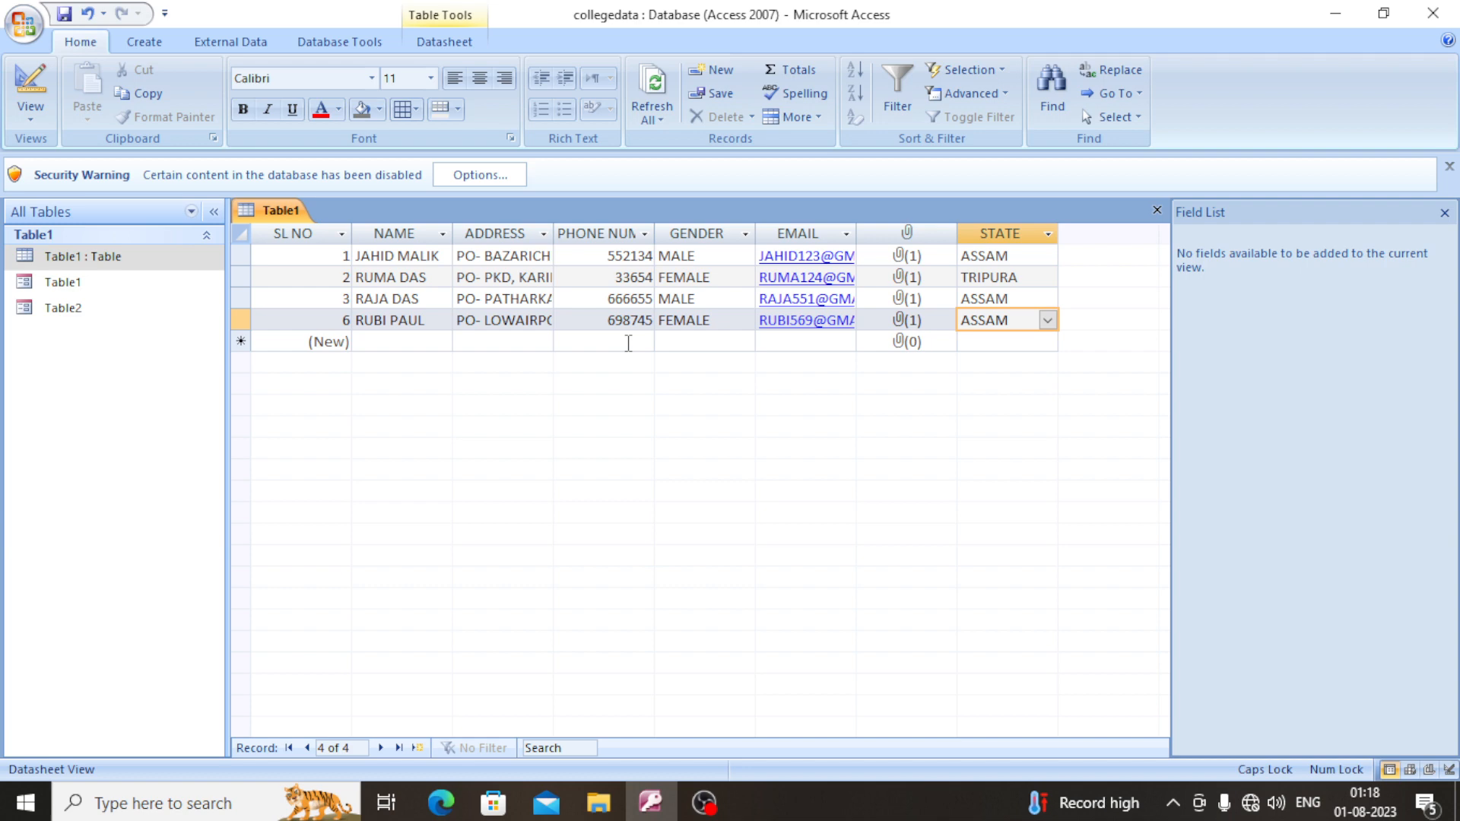
{"action": "left_click", "coordinate": [628, 343]}
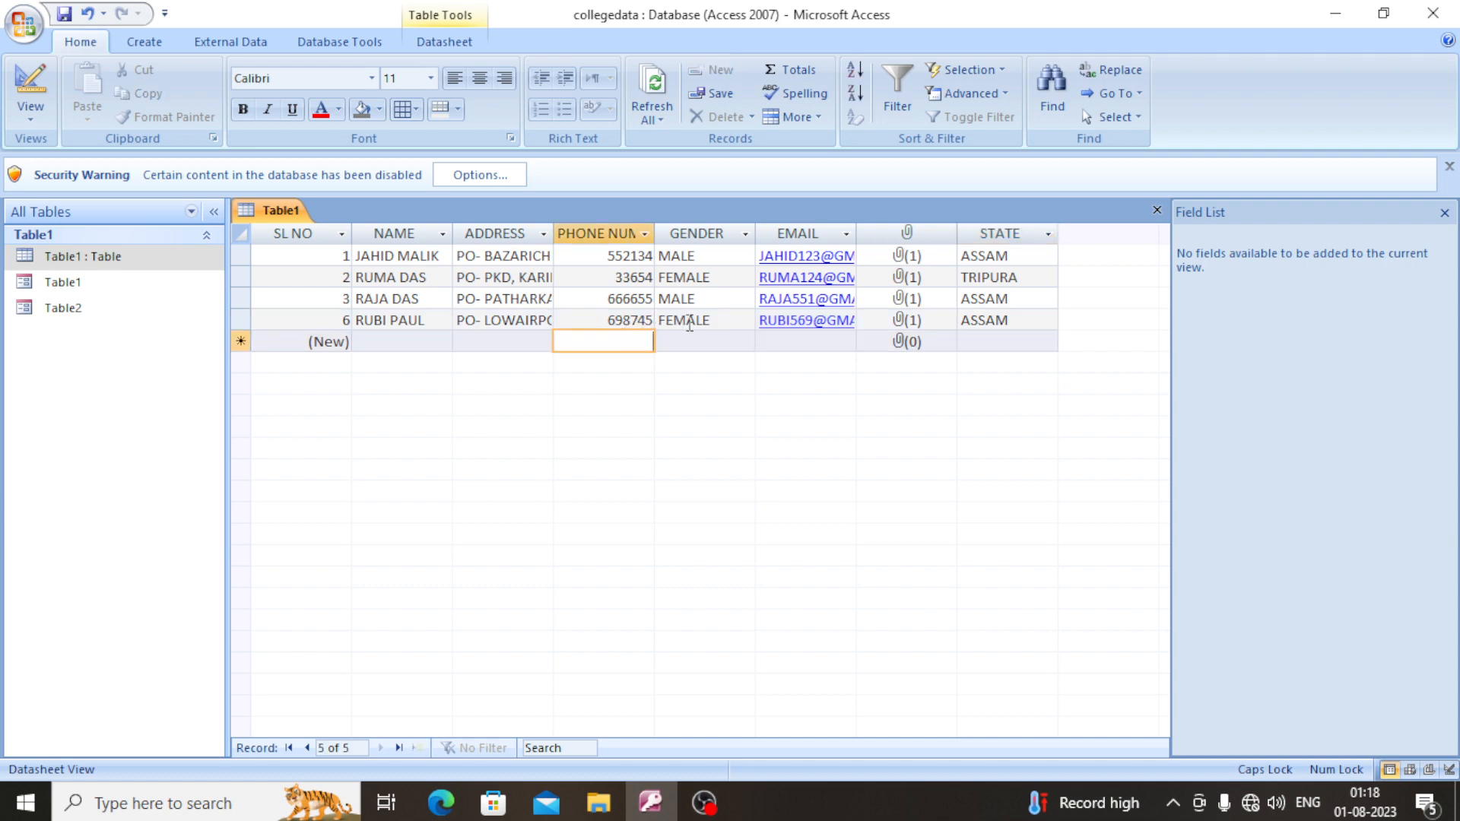
{"action": "left_click", "coordinate": [719, 321]}
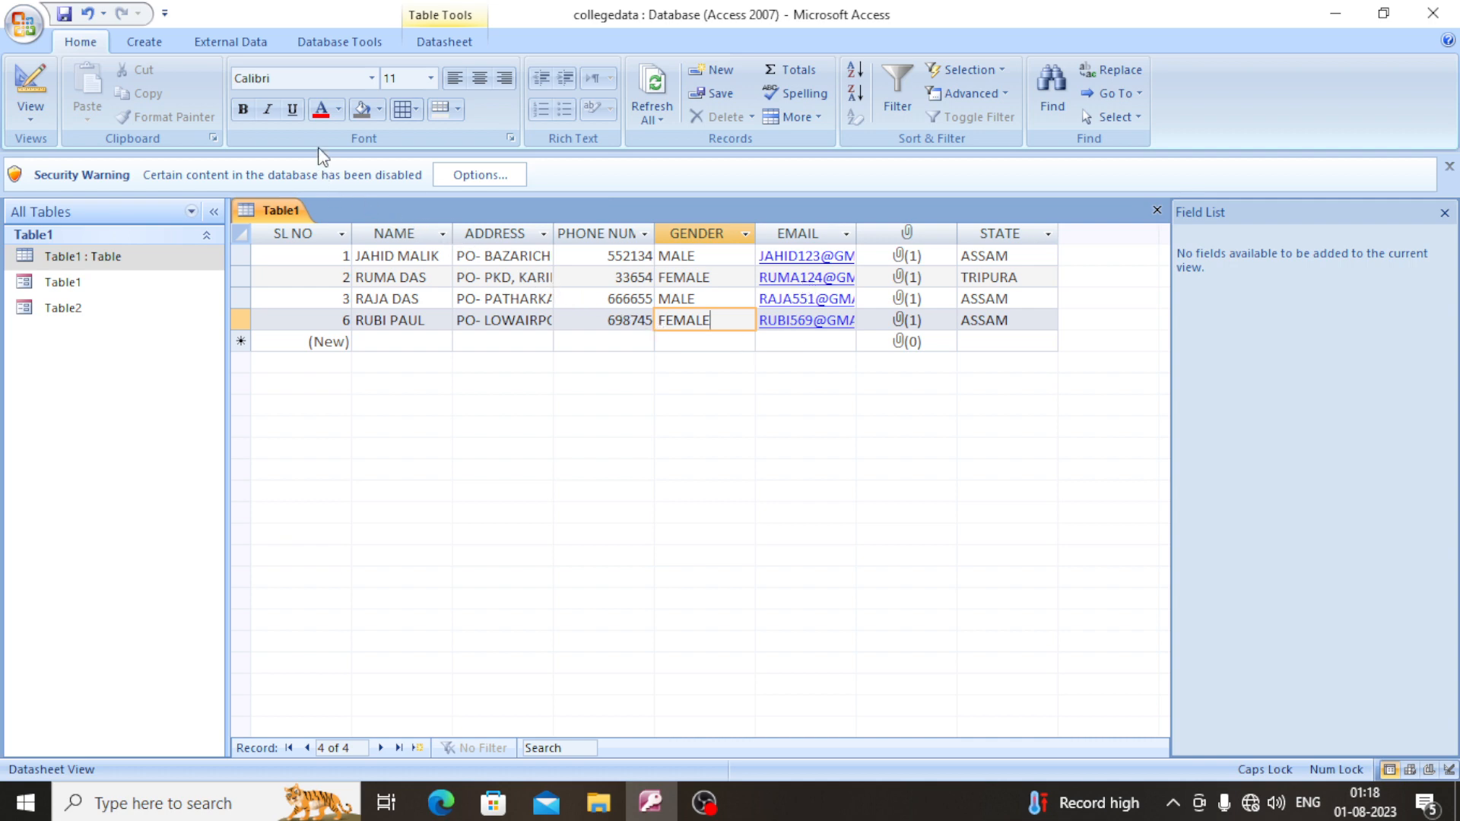
- Start the Report Wizard for Table1 and add every available field, from SL NO through STATE.Value, to the report
{"action": "left_click", "coordinate": [155, 48]}
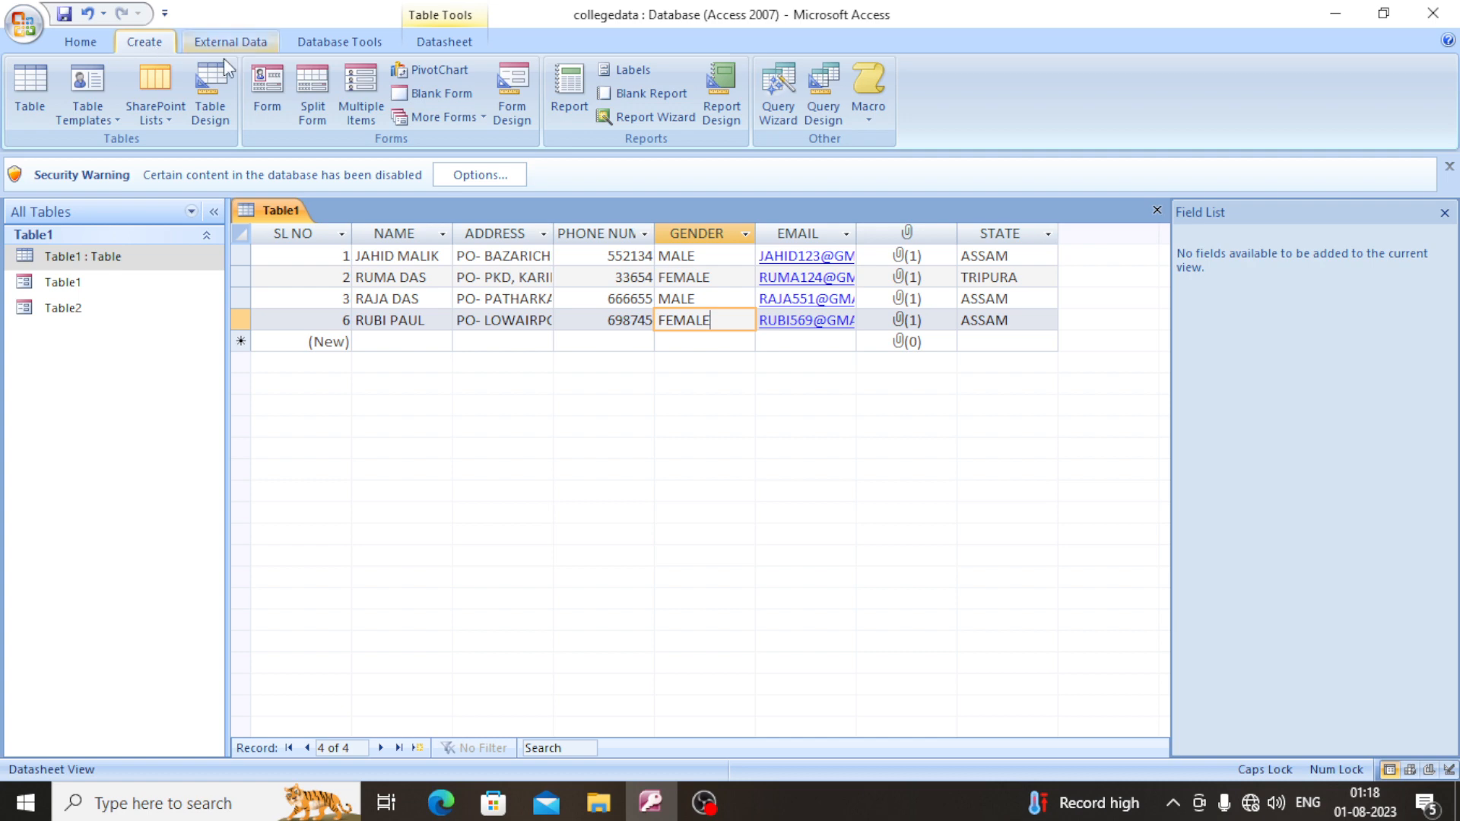
{"action": "left_click", "coordinate": [479, 117]}
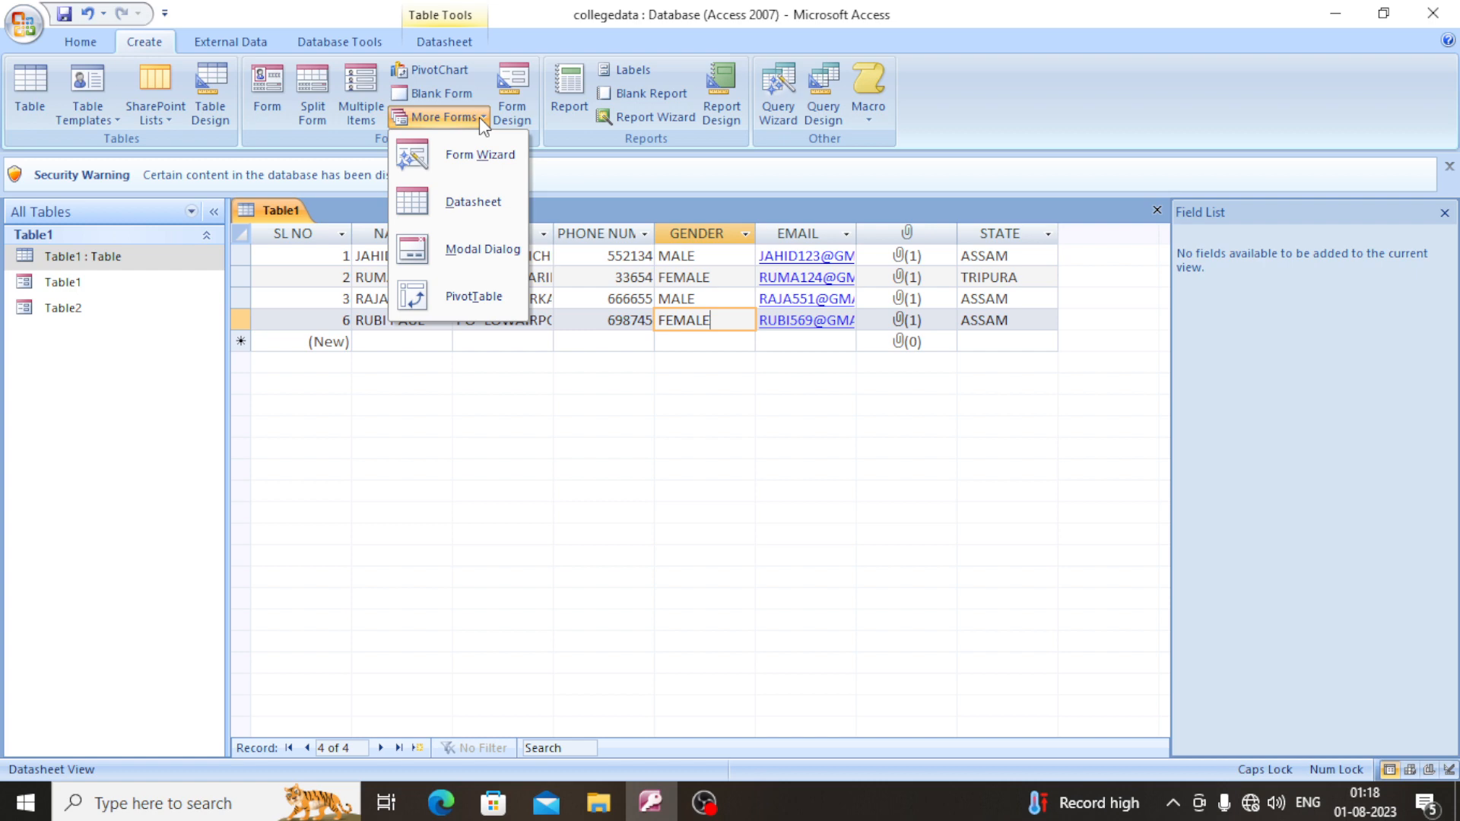
{"action": "left_click", "coordinate": [682, 153]}
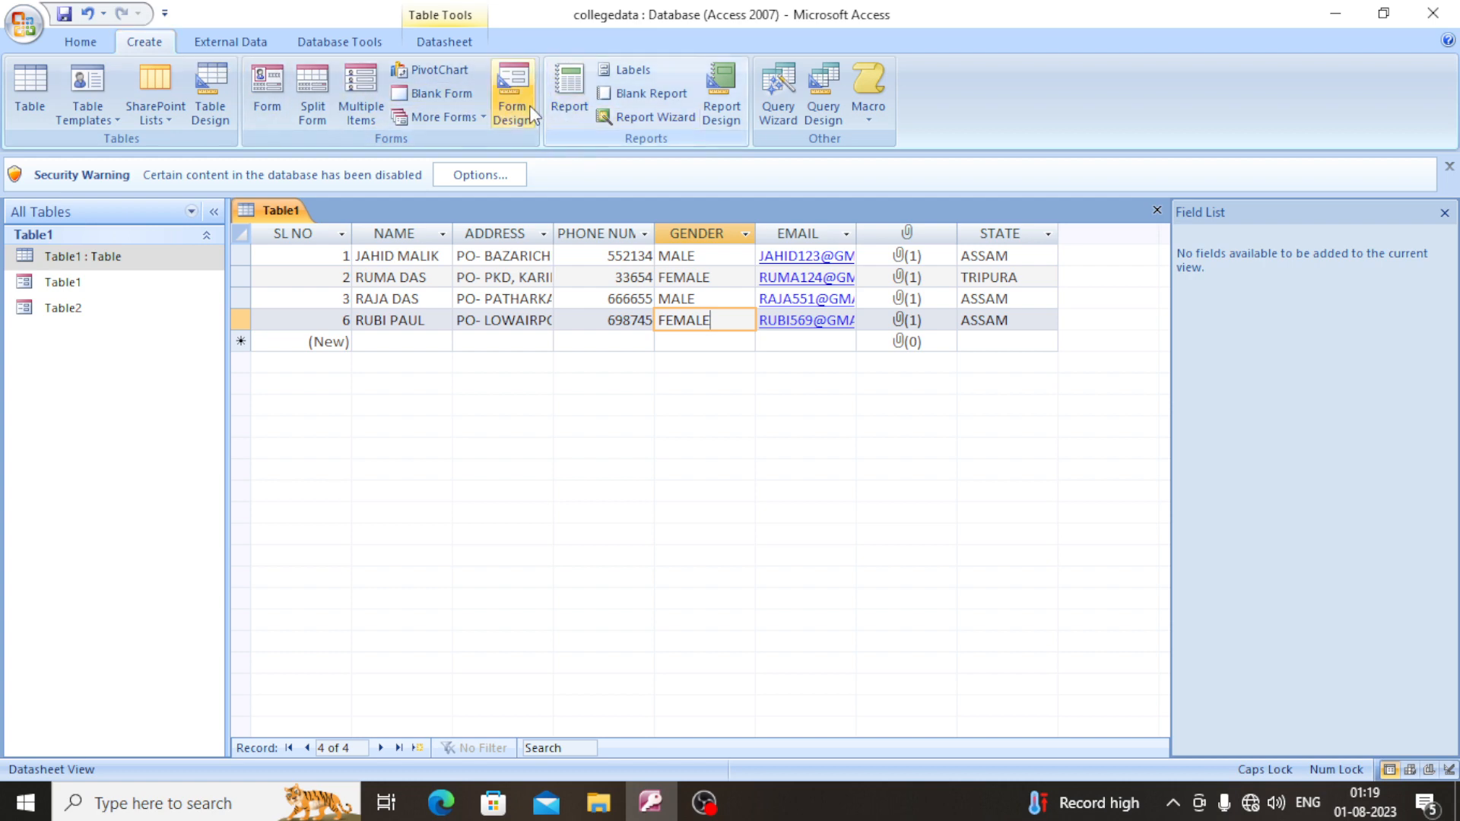
{"action": "left_click", "coordinate": [651, 120]}
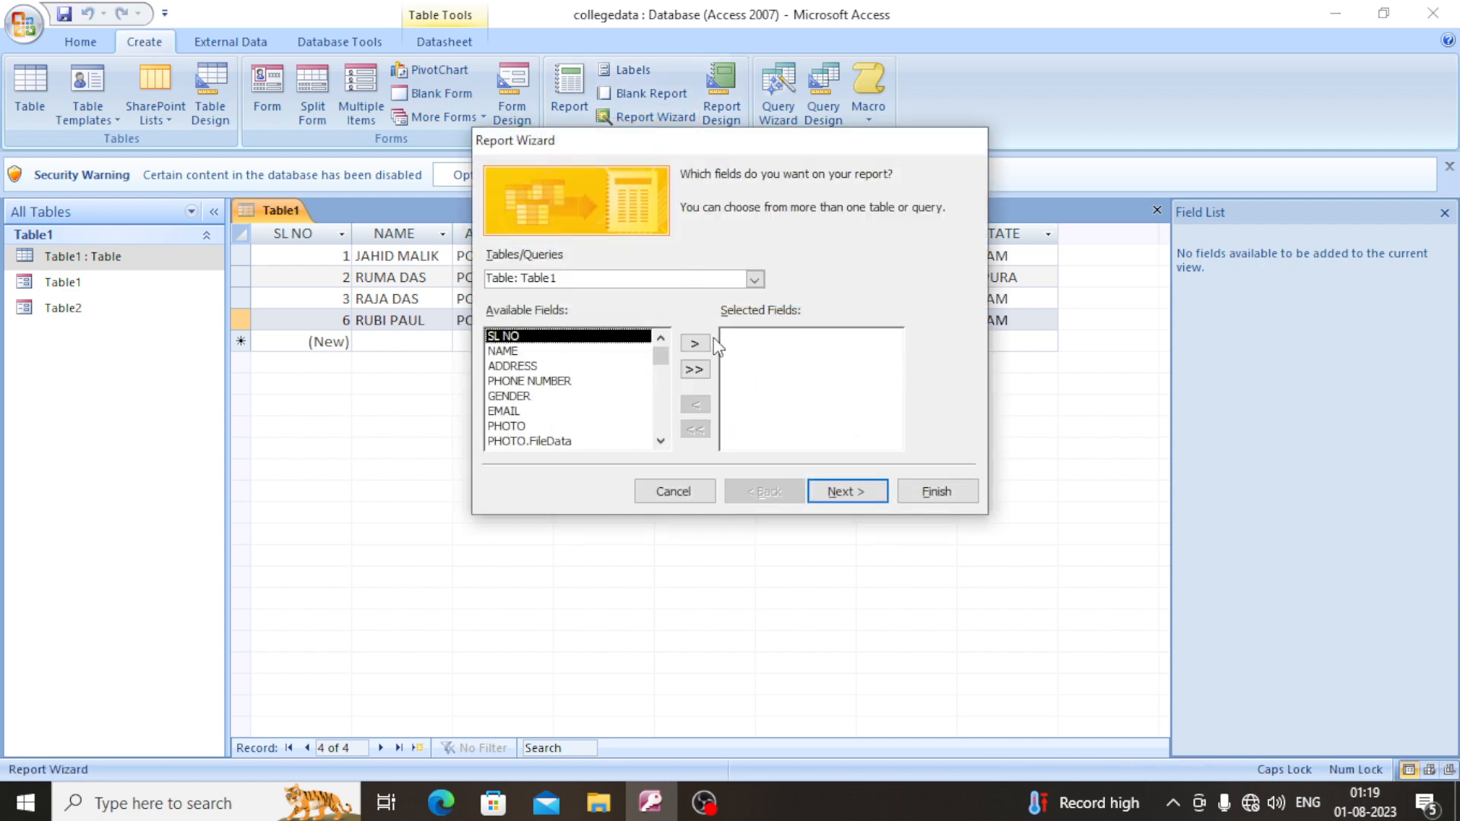
{"action": "left_click", "coordinate": [695, 344]}
{"action": "left_click", "coordinate": [695, 345]}
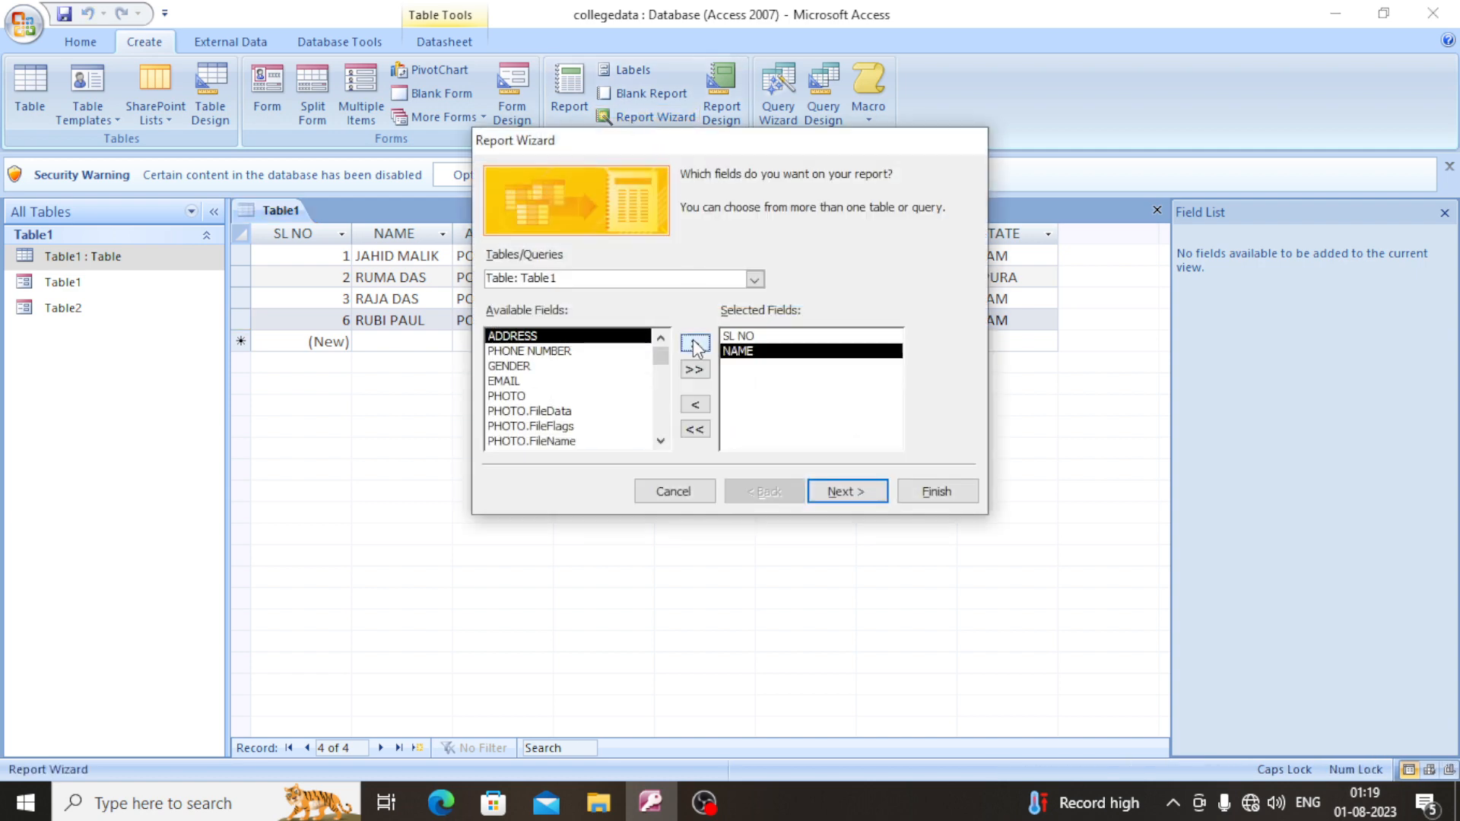
{"action": "left_click", "coordinate": [695, 344]}
{"action": "left_click", "coordinate": [694, 344]}
{"action": "left_click", "coordinate": [695, 345]}
{"action": "left_click", "coordinate": [695, 344]}
{"action": "left_click", "coordinate": [695, 344]}
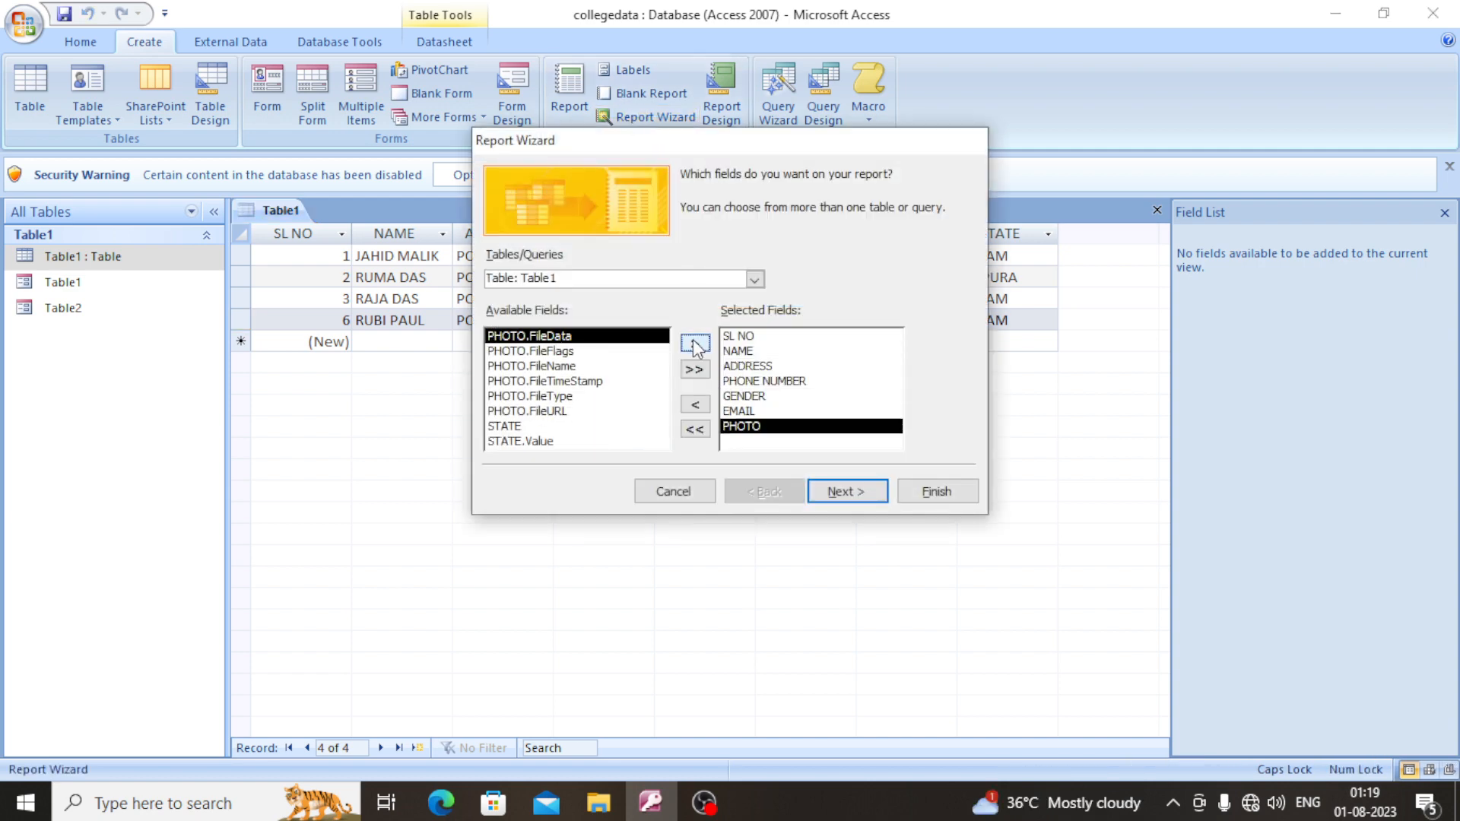
{"action": "left_click", "coordinate": [695, 345]}
{"action": "left_click", "coordinate": [695, 345]}
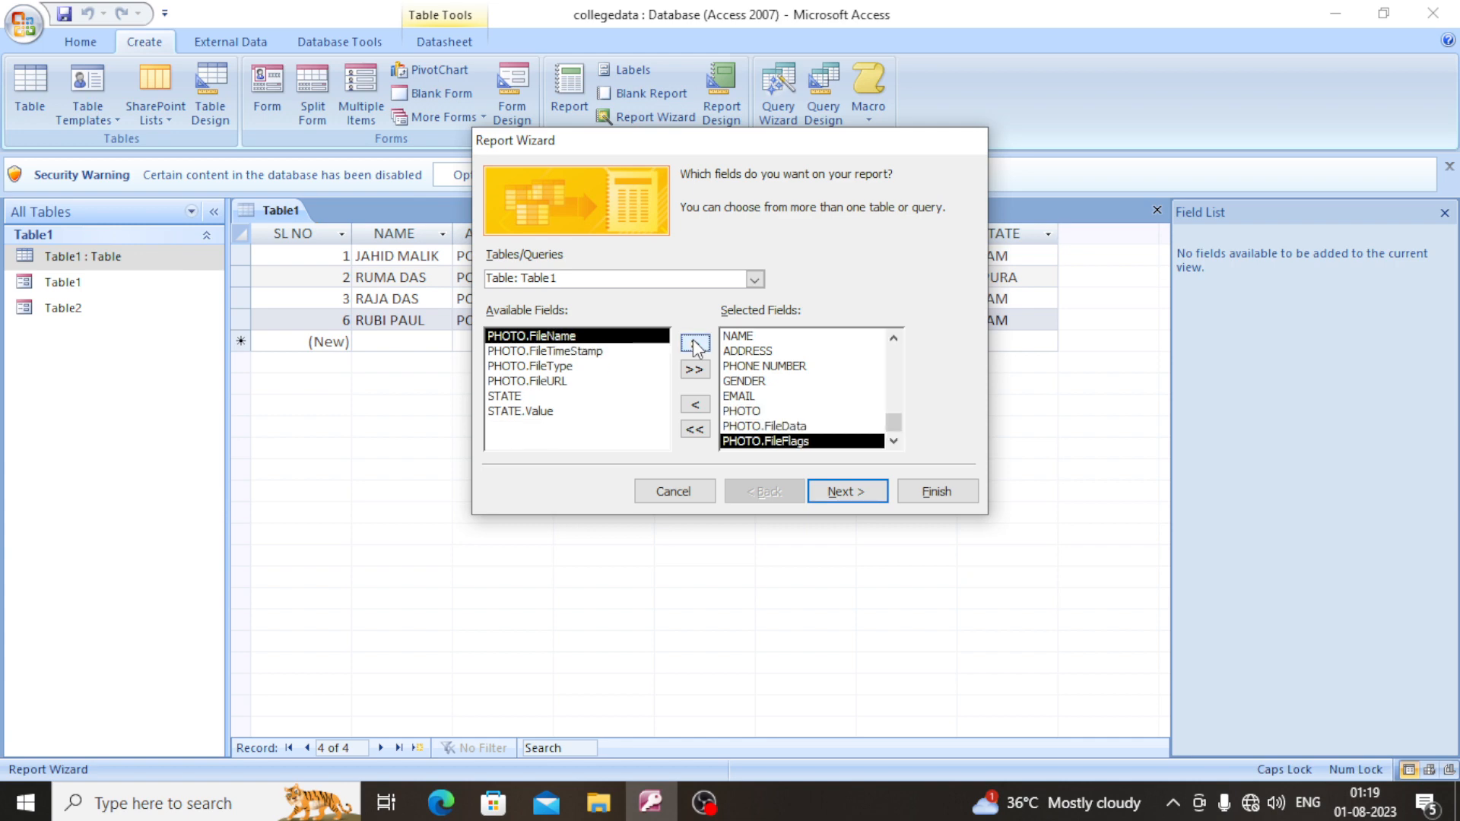
{"action": "left_click", "coordinate": [695, 344]}
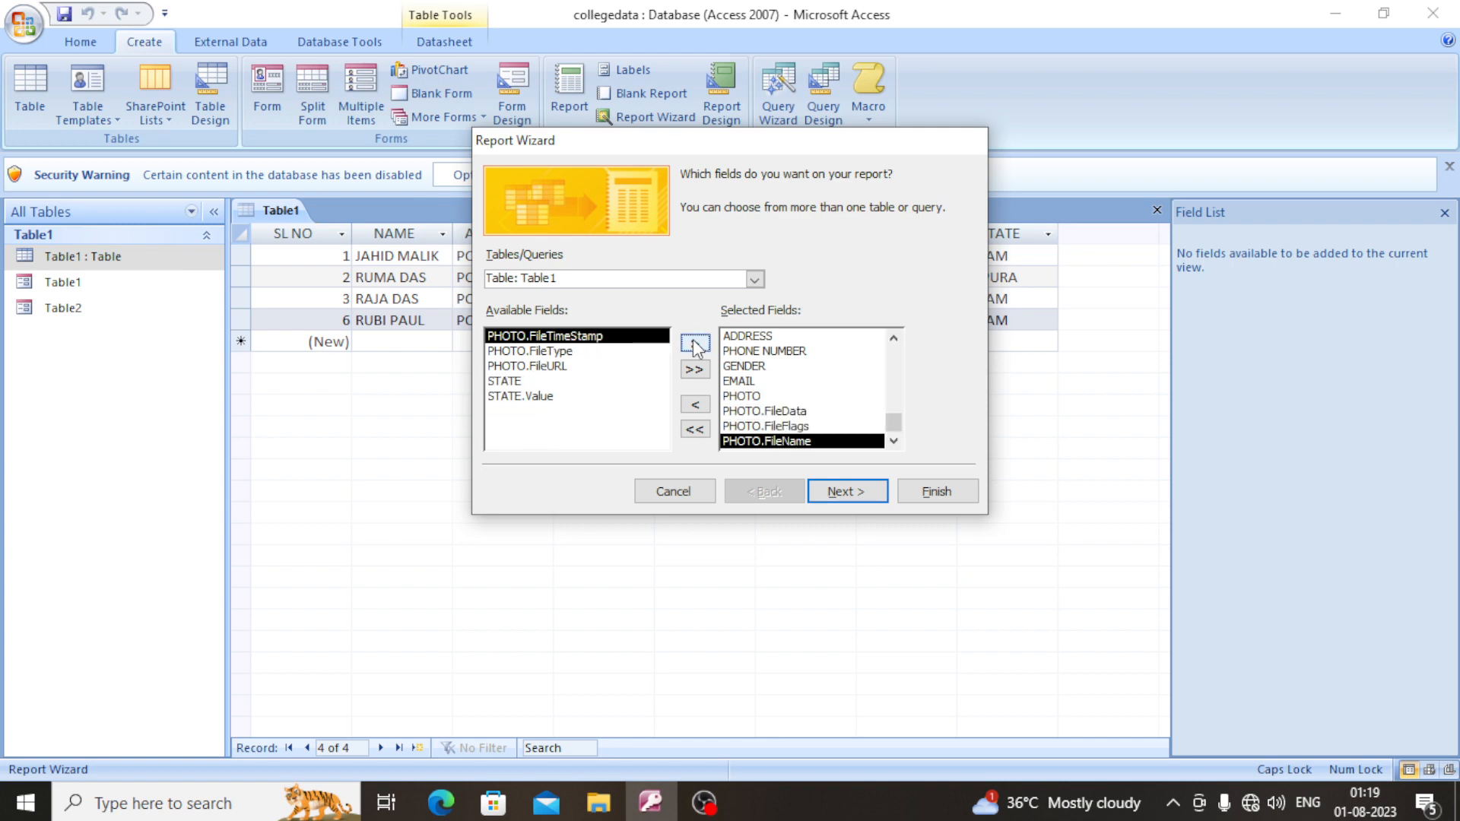
{"action": "left_click", "coordinate": [695, 345]}
{"action": "left_click", "coordinate": [695, 344]}
{"action": "left_click", "coordinate": [695, 344]}
{"action": "left_click", "coordinate": [695, 344]}
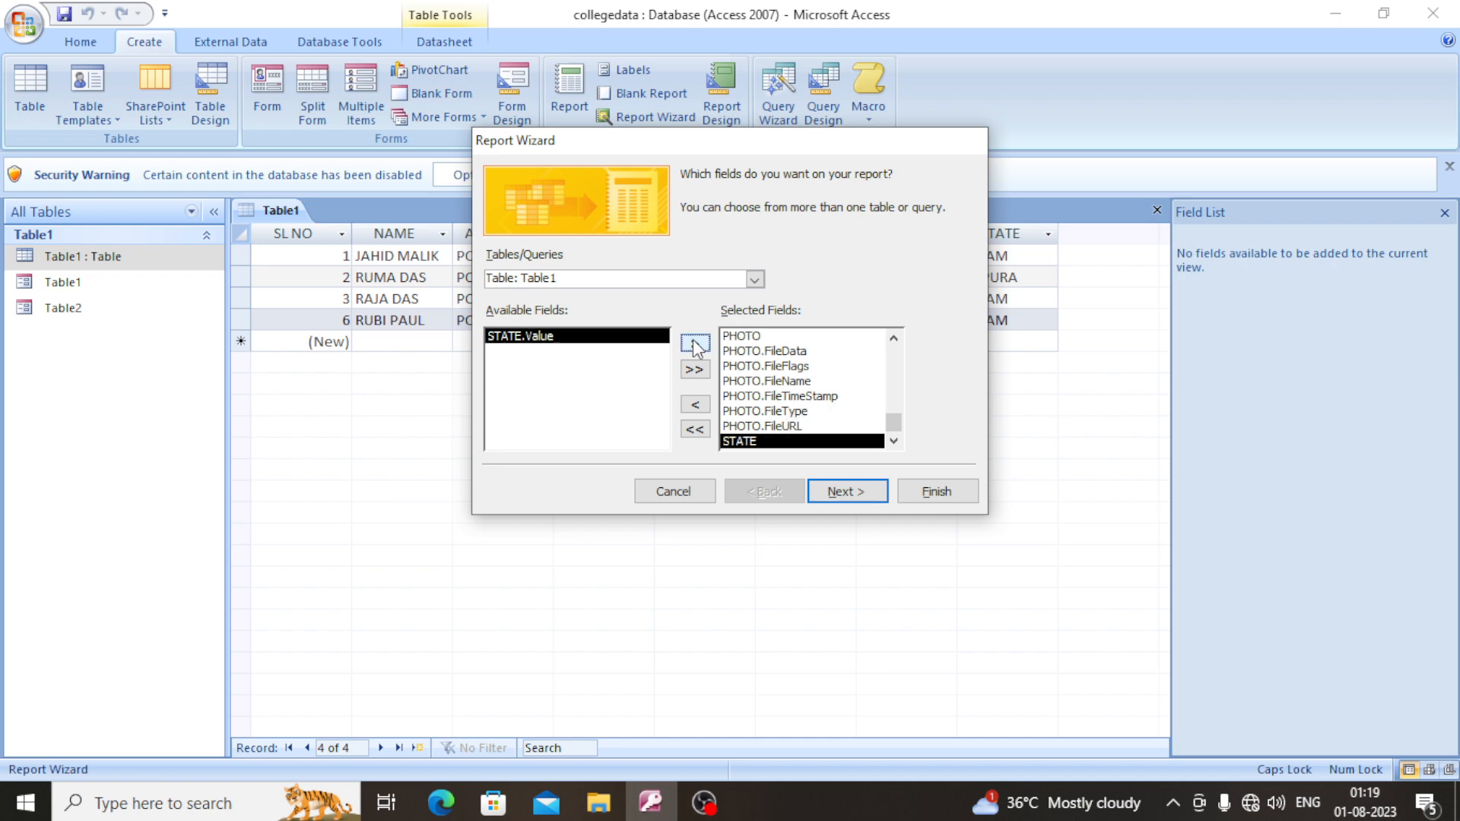
{"action": "left_click", "coordinate": [695, 345]}
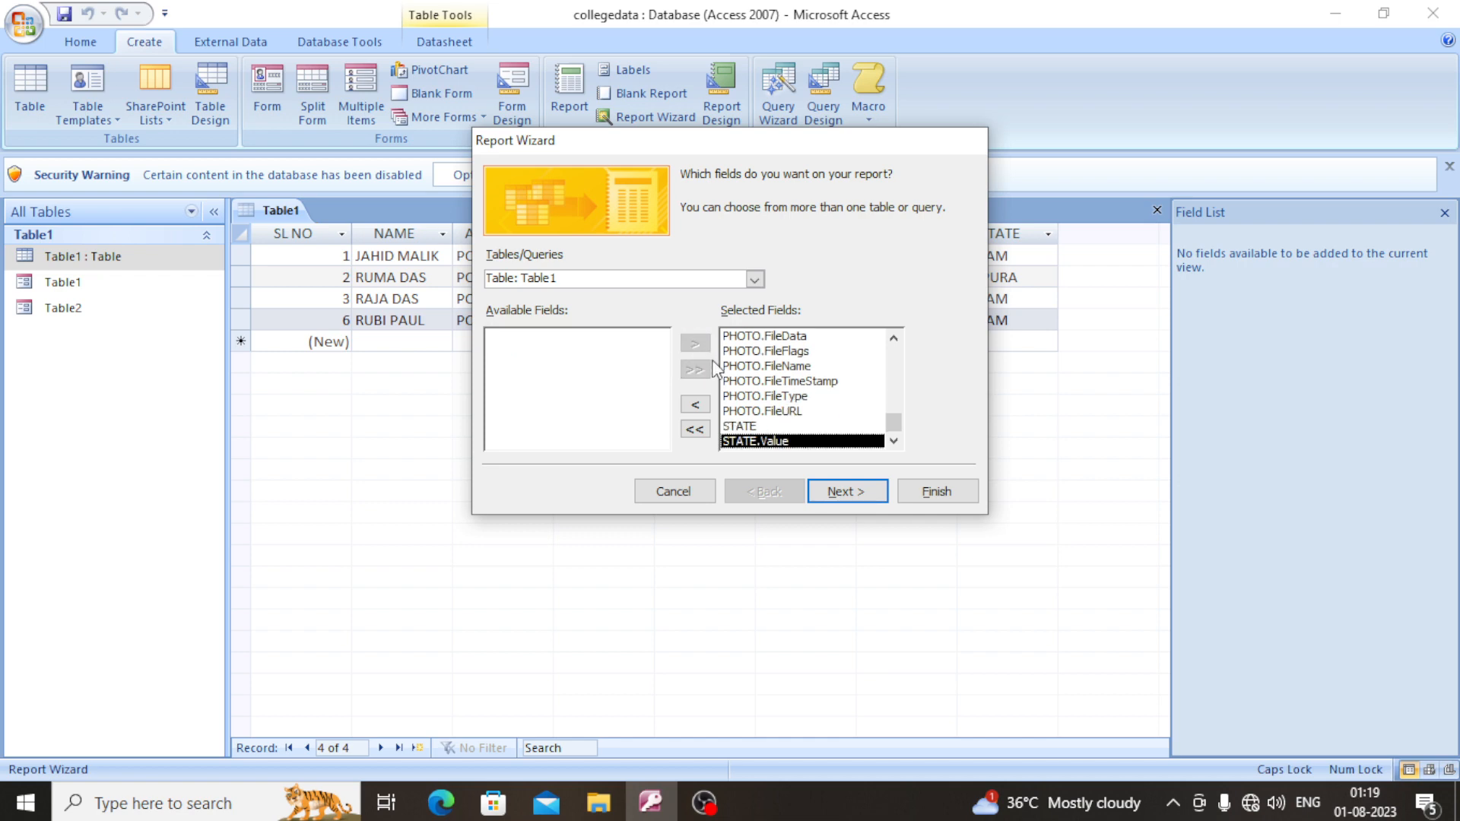
- Leave the report's grouping, sorting and layout at their defaults and choose the Access 2007 style
{"action": "left_click", "coordinate": [867, 499]}
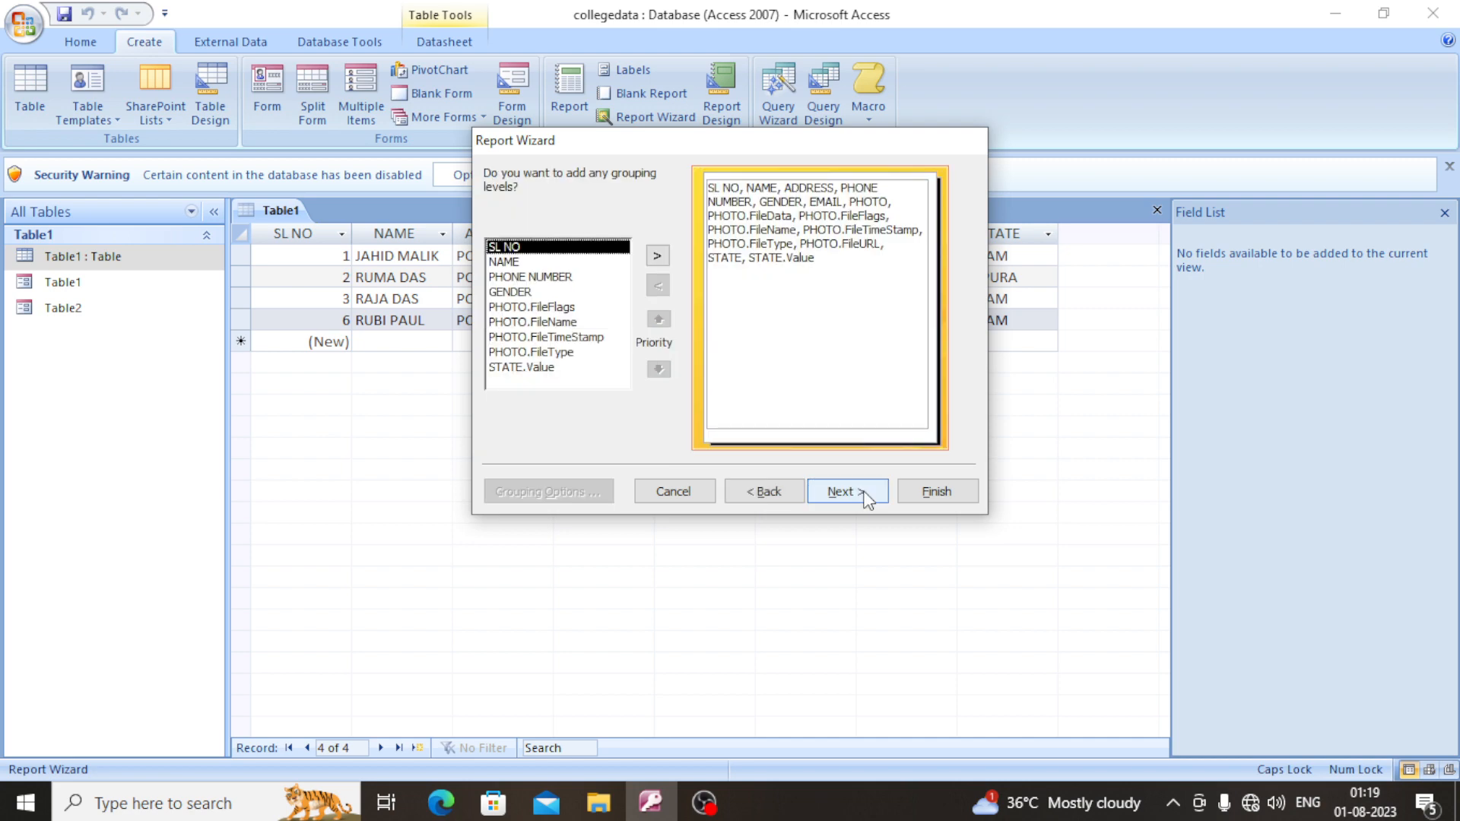
{"action": "left_click", "coordinate": [867, 500]}
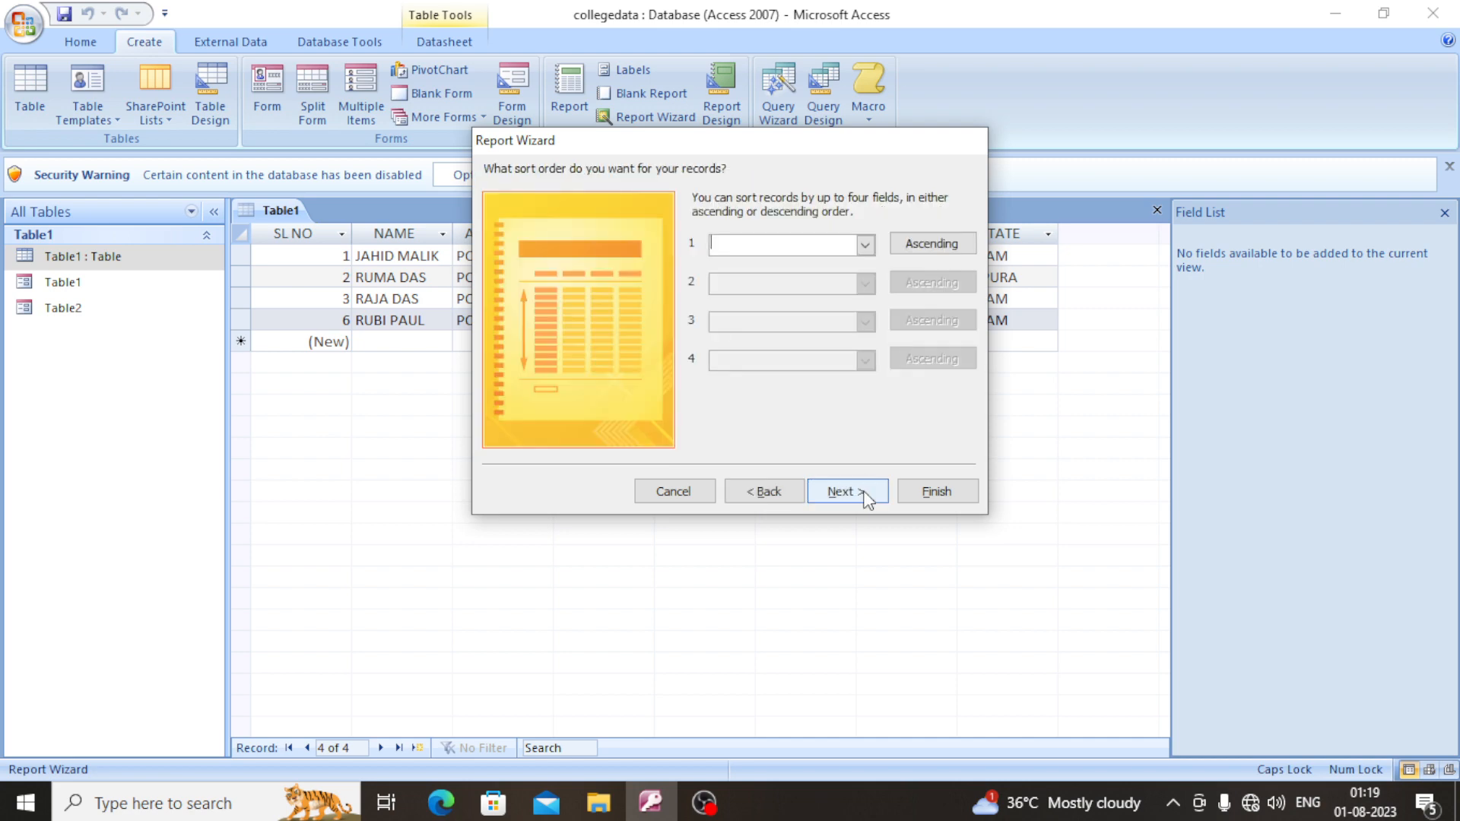
{"action": "left_click", "coordinate": [866, 499]}
{"action": "left_click", "coordinate": [867, 500]}
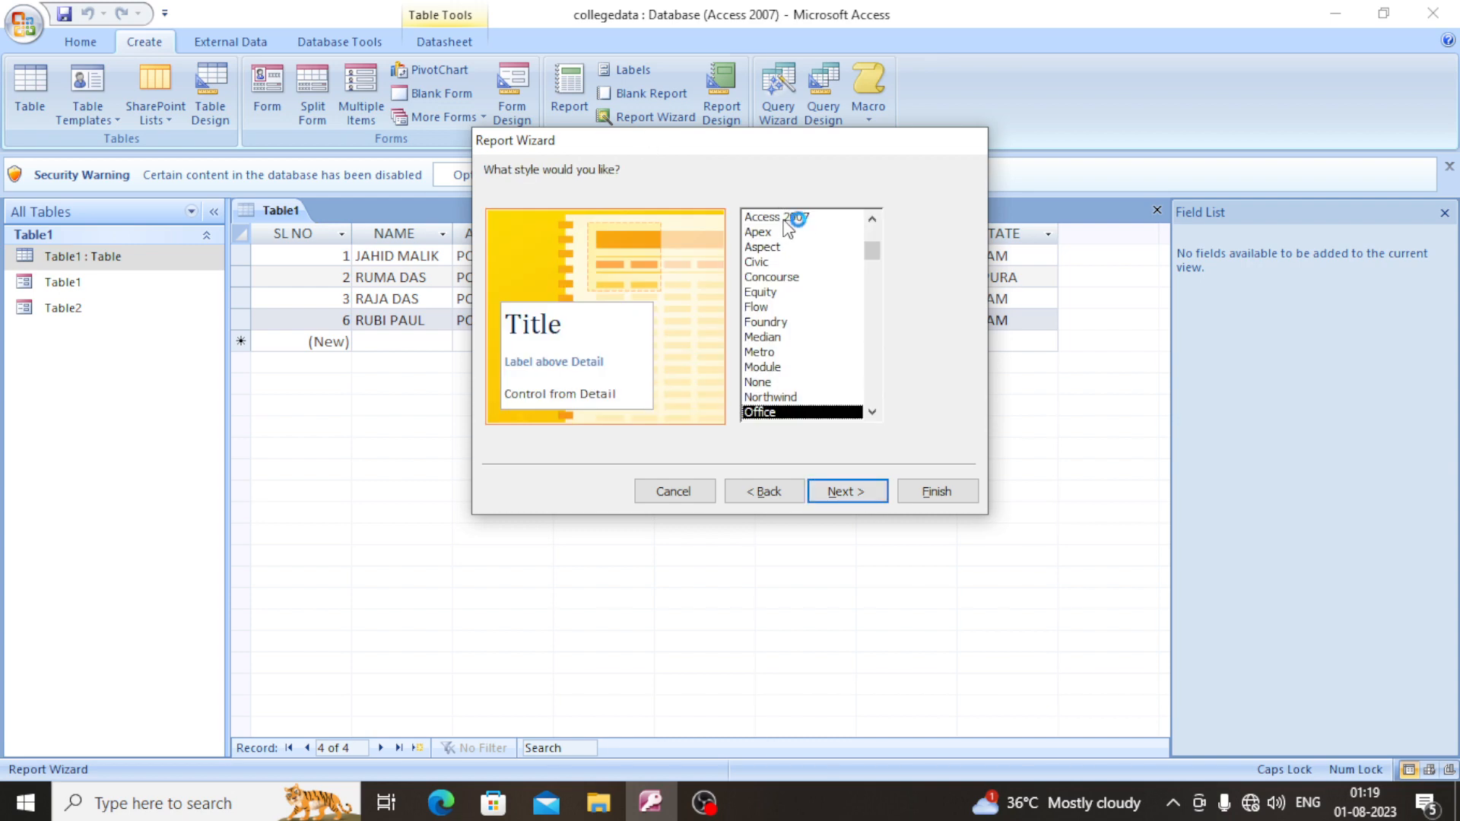
{"action": "left_click", "coordinate": [792, 217]}
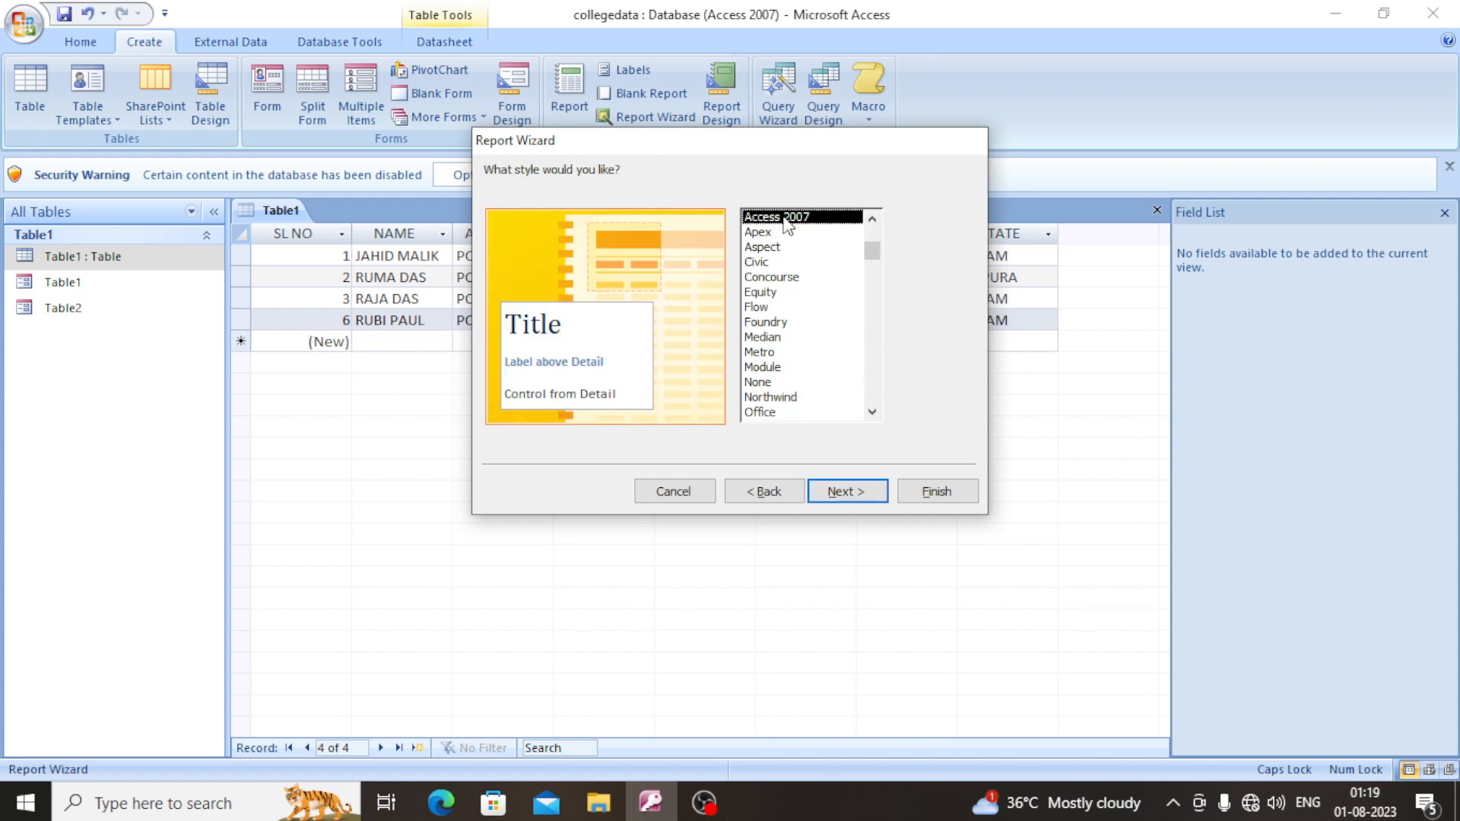
- Keep the report title Table1, choose to modify the report's design, and finish the wizard
{"action": "left_click", "coordinate": [860, 489]}
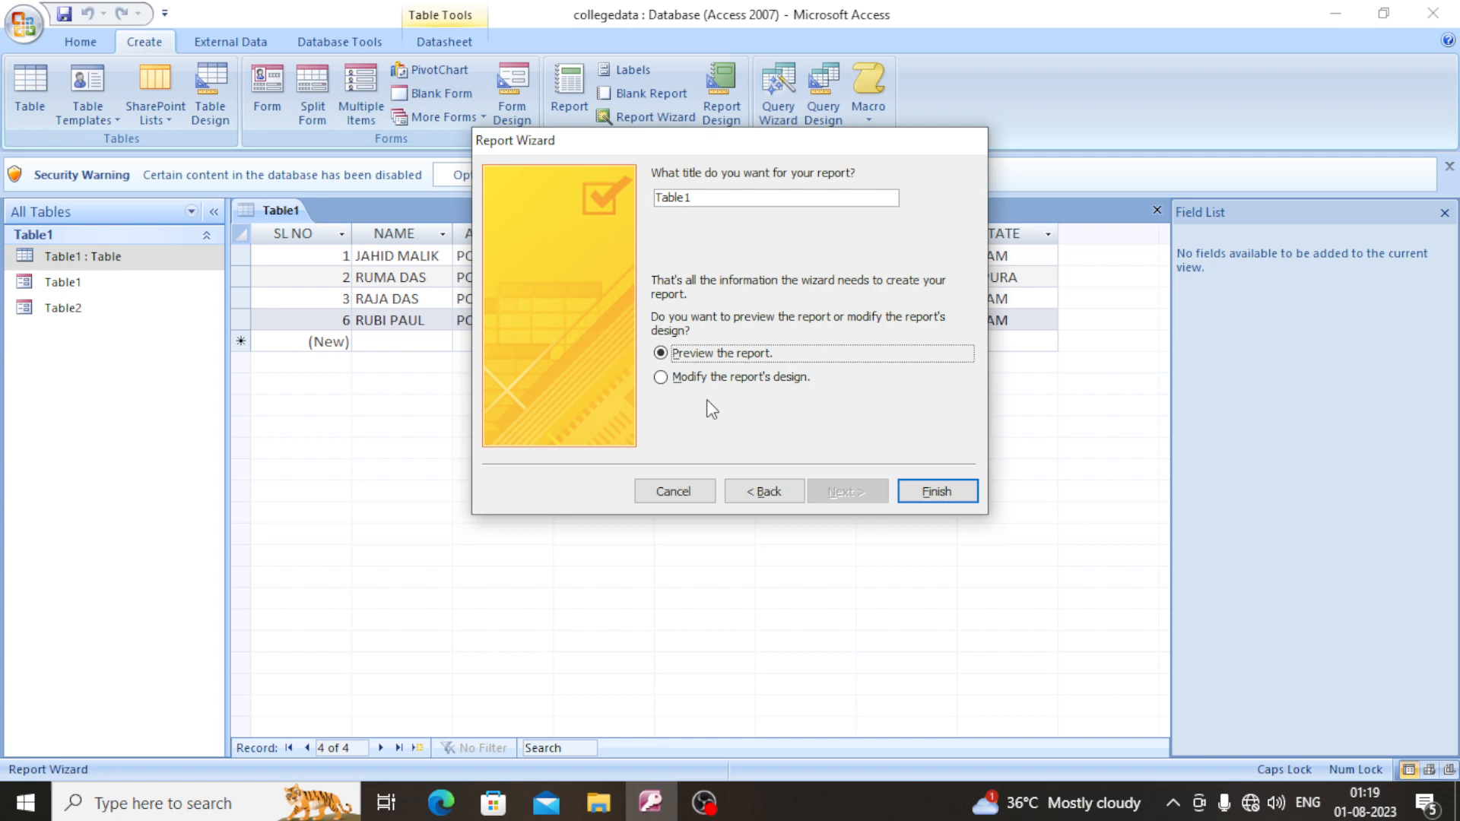
{"action": "left_click", "coordinate": [659, 378]}
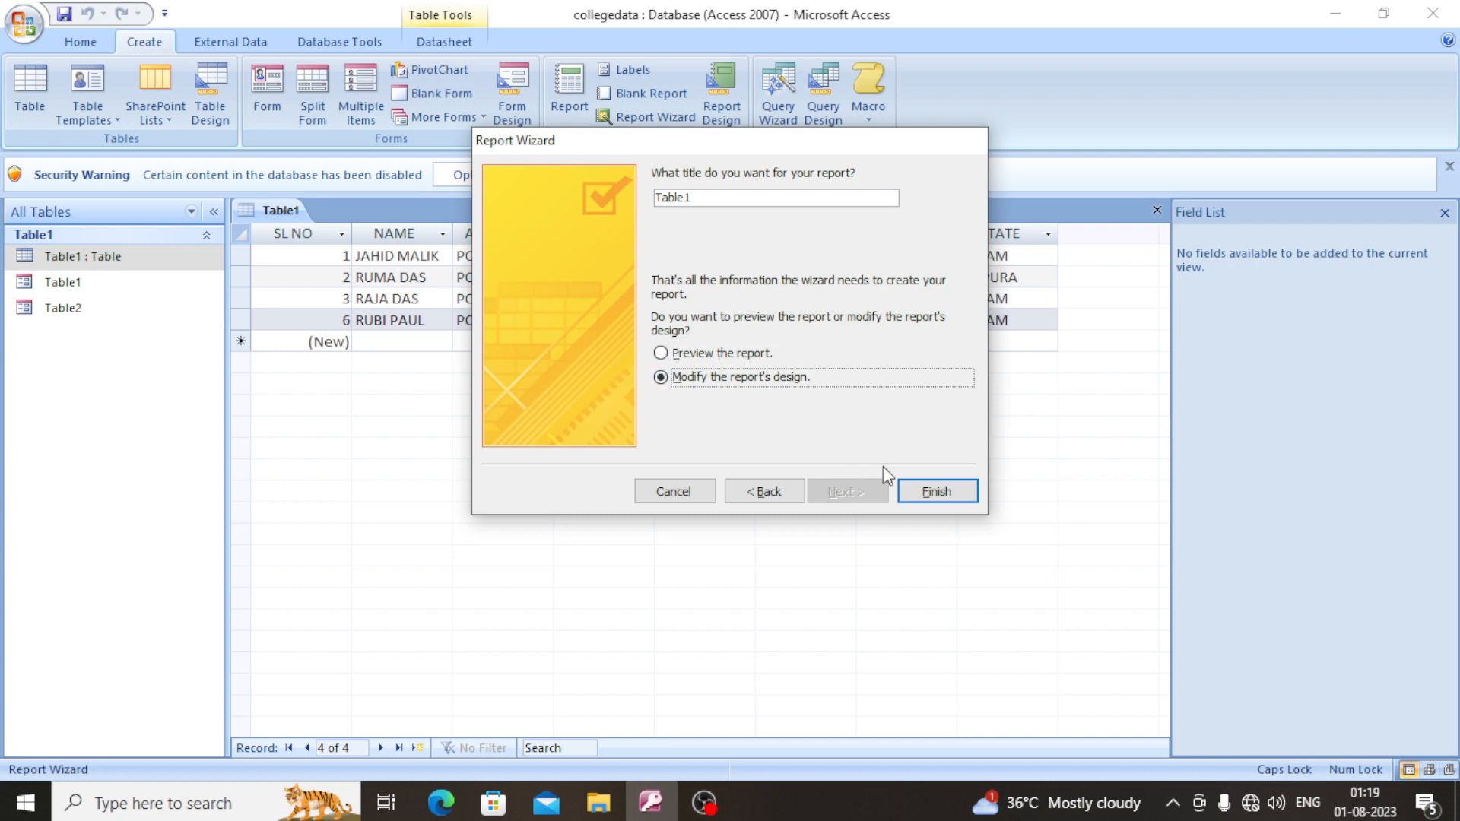
{"action": "left_click", "coordinate": [938, 491]}
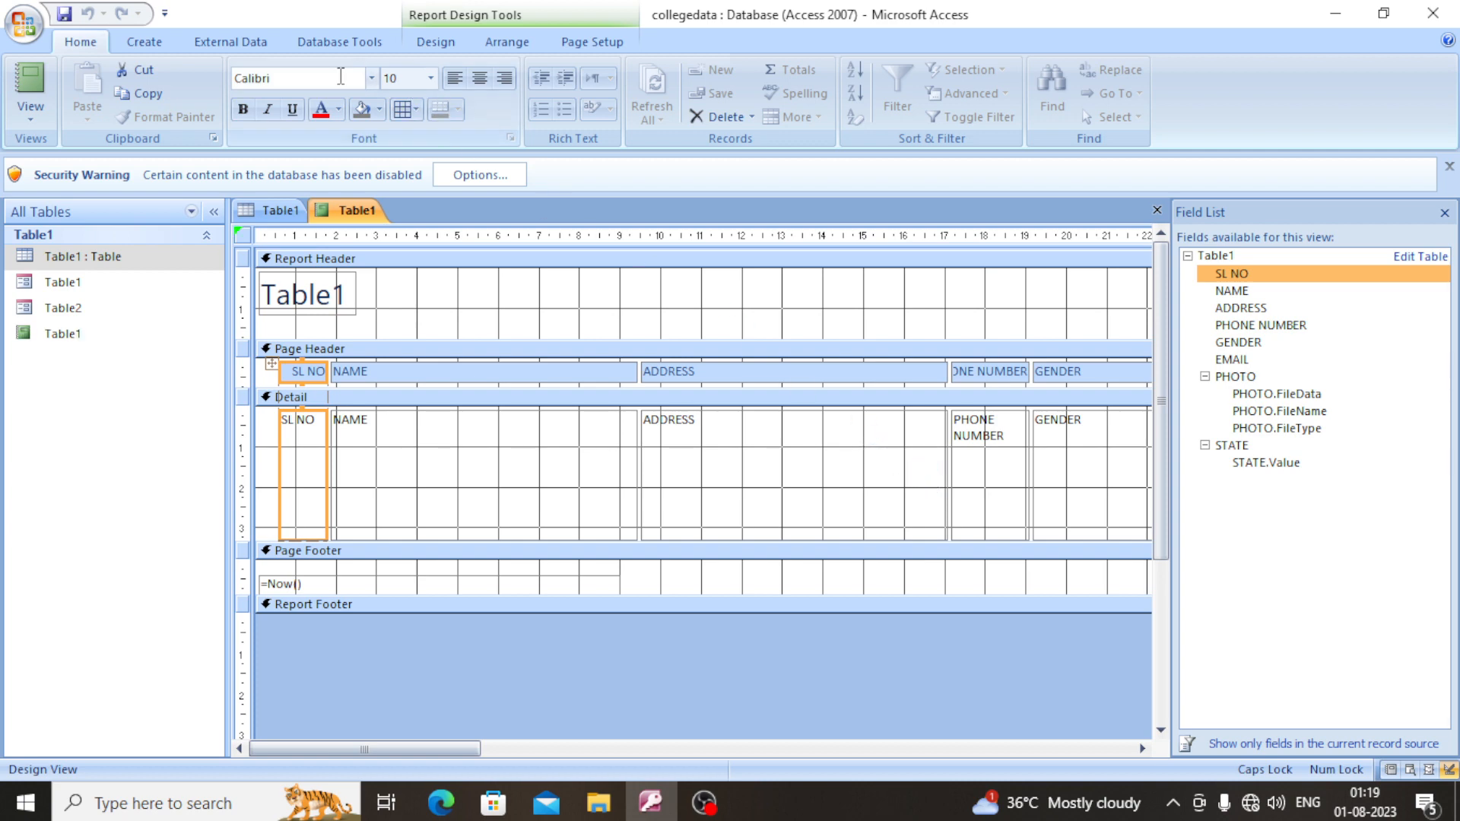
- Create a blank report, switch it to Design View and widen its grid to about 21.5 on the horizontal ruler
{"action": "left_click", "coordinate": [144, 41]}
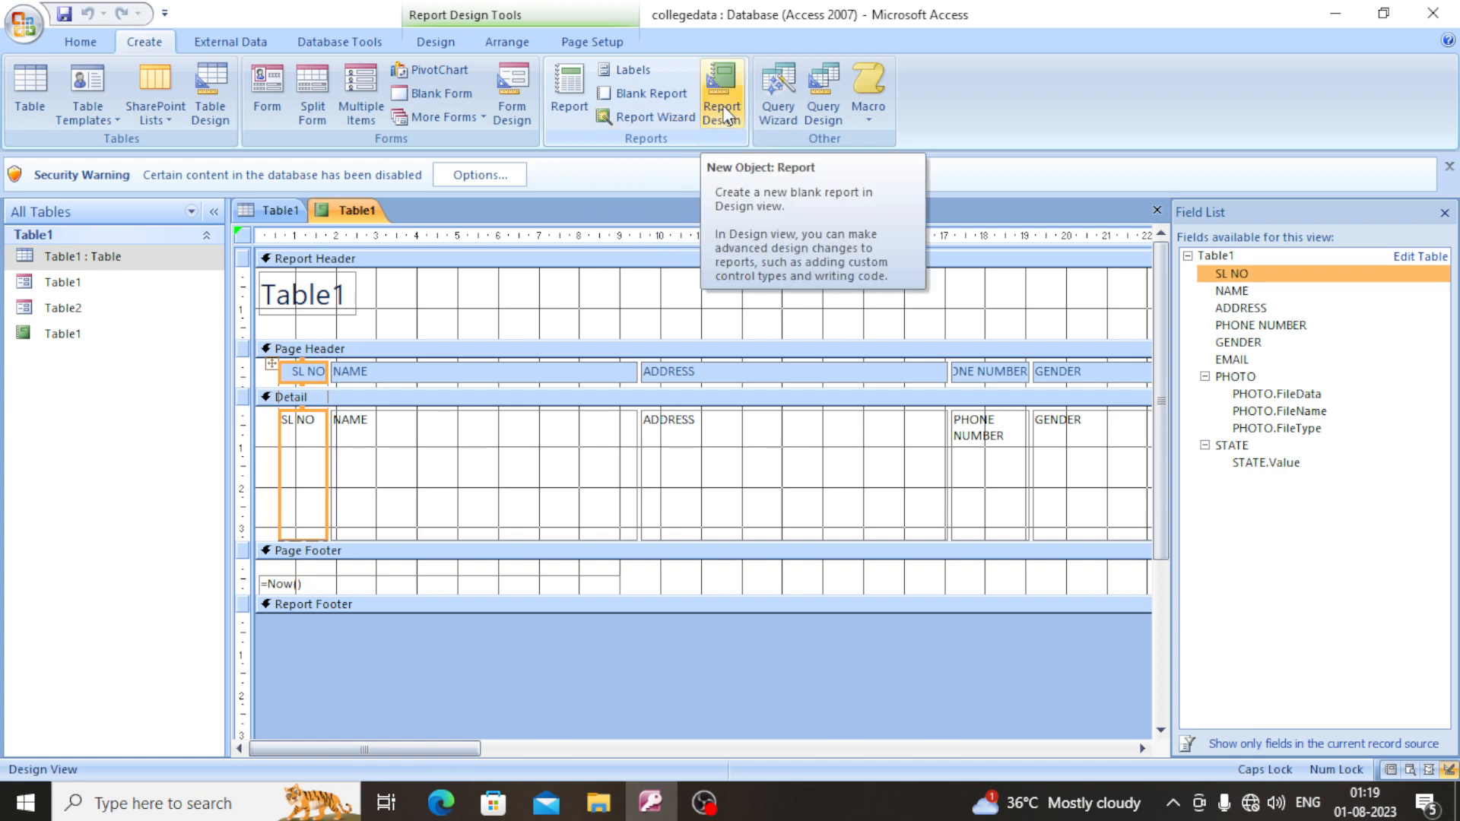
{"action": "left_click", "coordinate": [645, 97]}
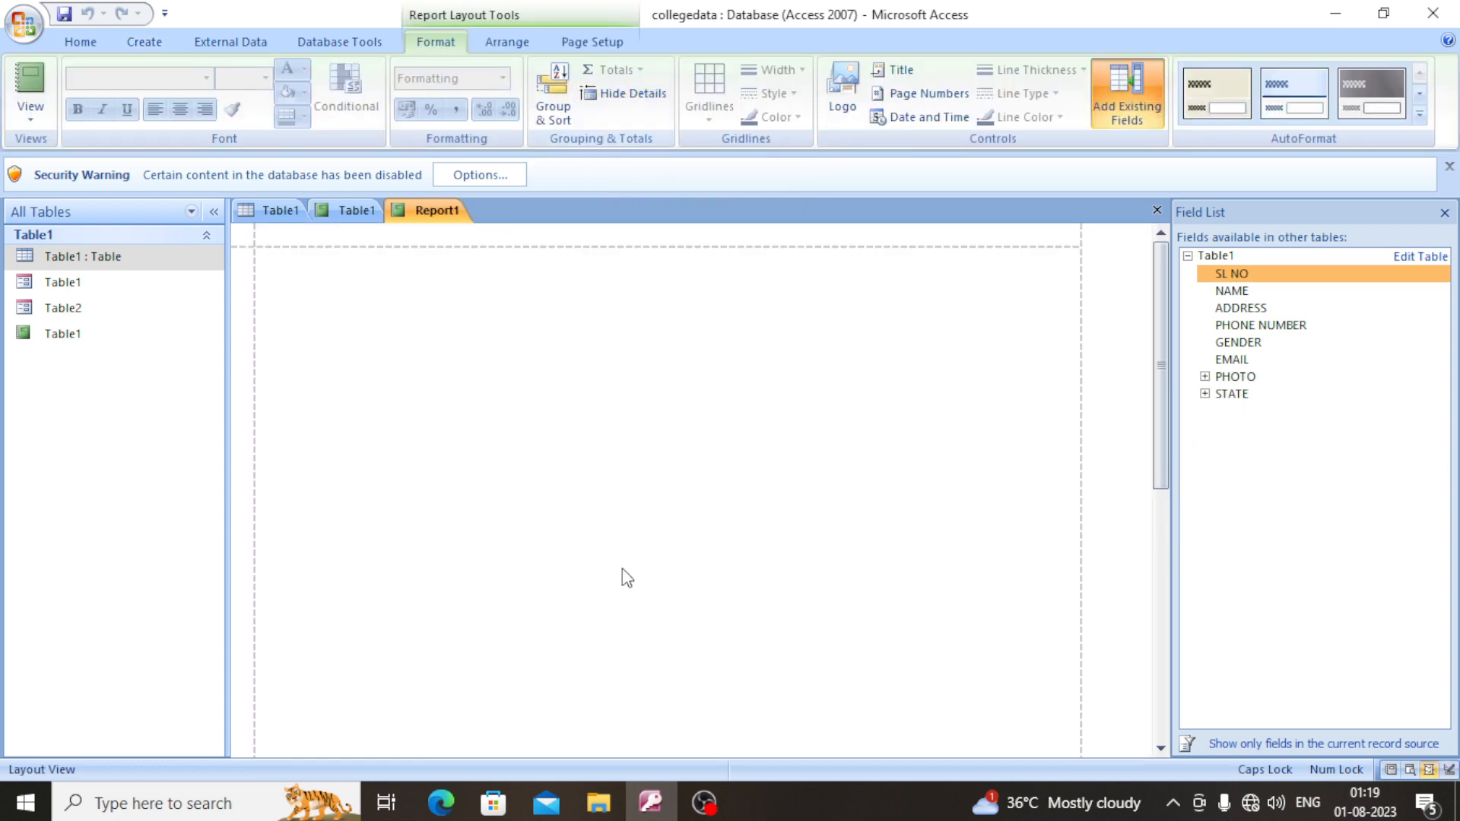
{"action": "right_click", "coordinate": [580, 400]}
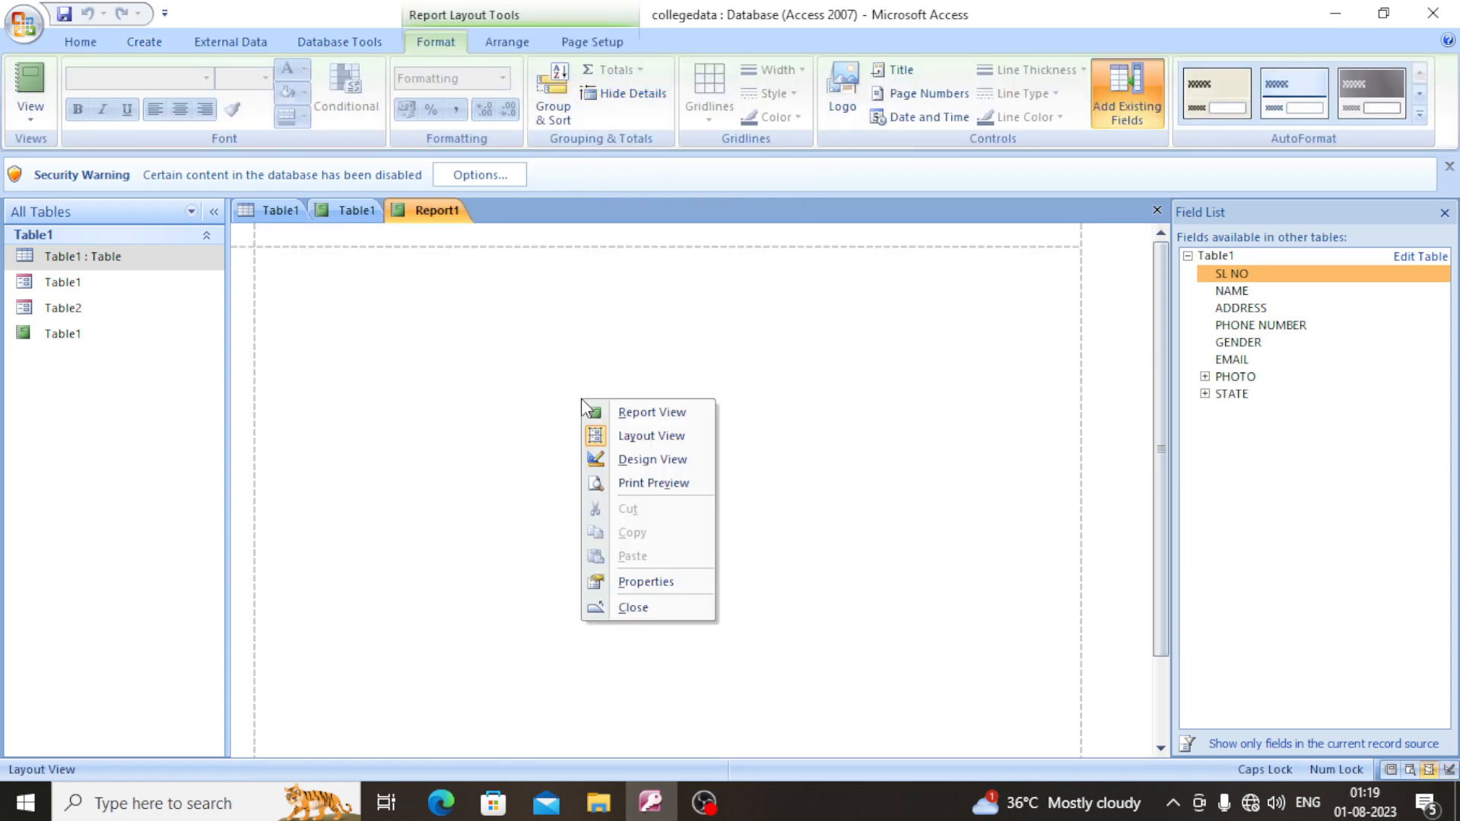
{"action": "left_click", "coordinate": [654, 459]}
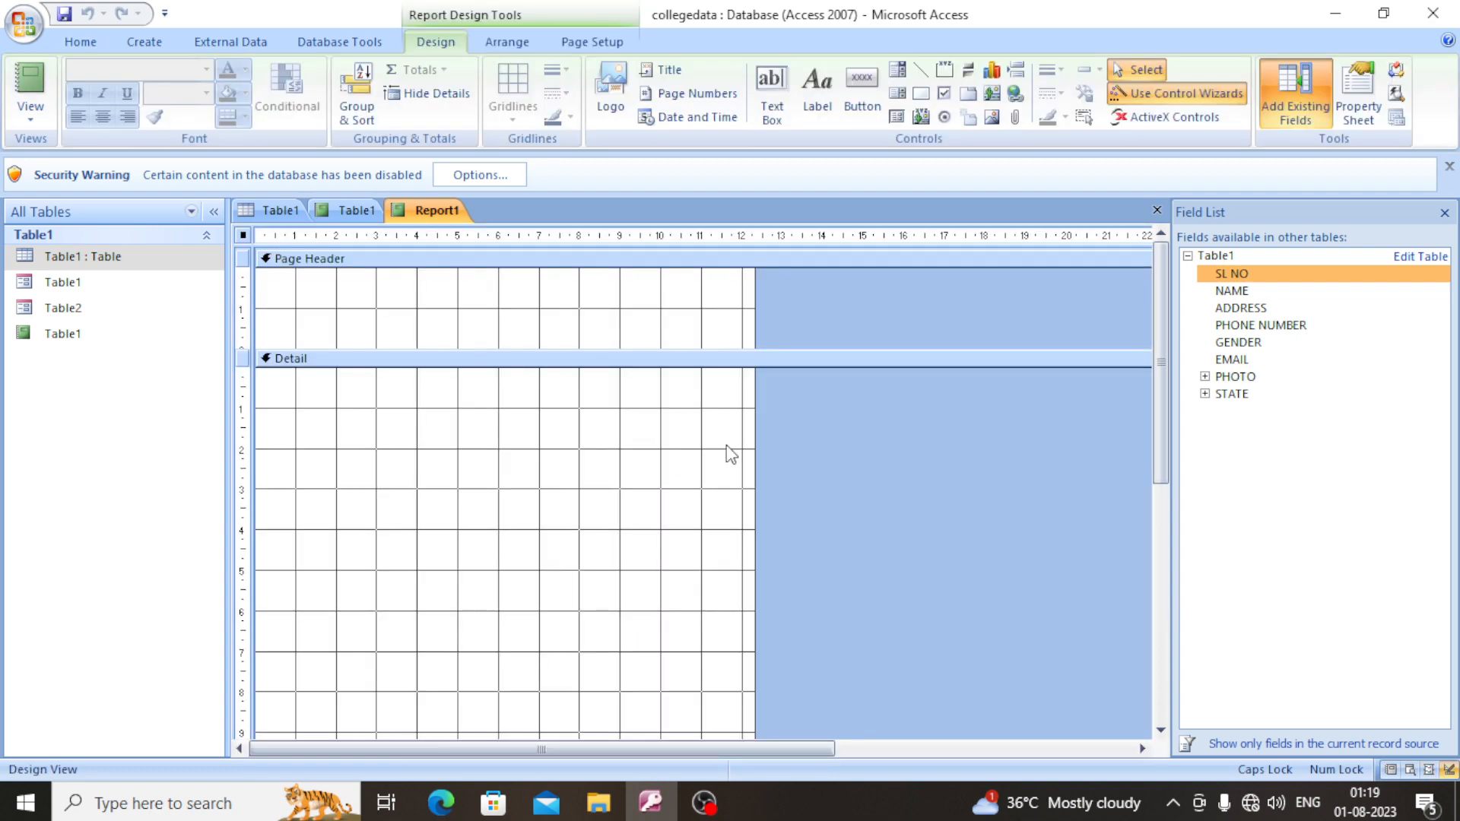
{"action": "left_click_drag", "start_coordinate": [752, 495], "coordinate": [1127, 533]}
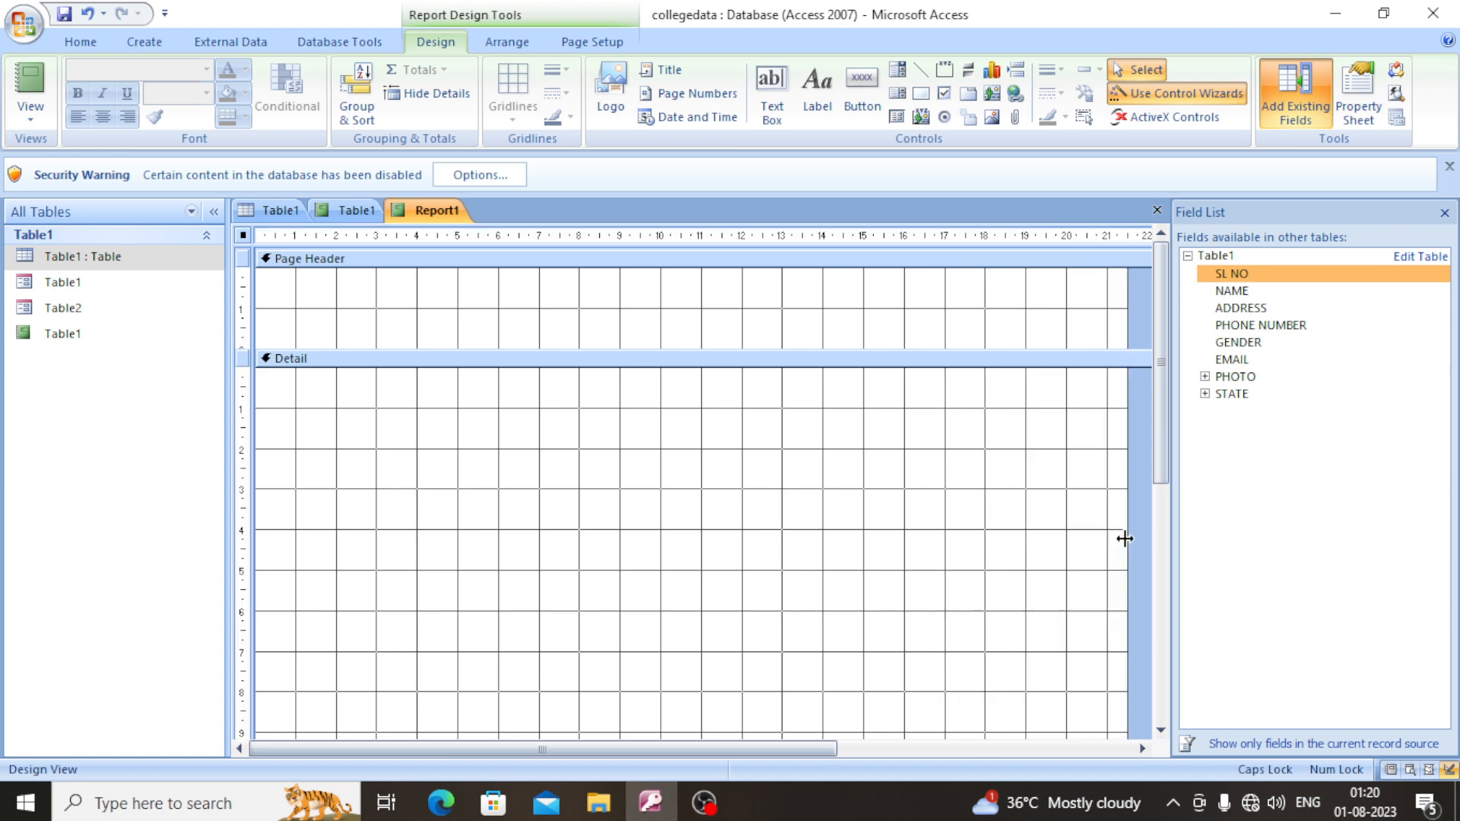
- Place the SL NO, NAME, ADDRESS, PHONE NUMBER, GENDER, EMAIL and STATE.Value fields one below another in the Detail section
{"action": "left_click_drag", "start_coordinate": [1278, 273], "coordinate": [311, 374]}
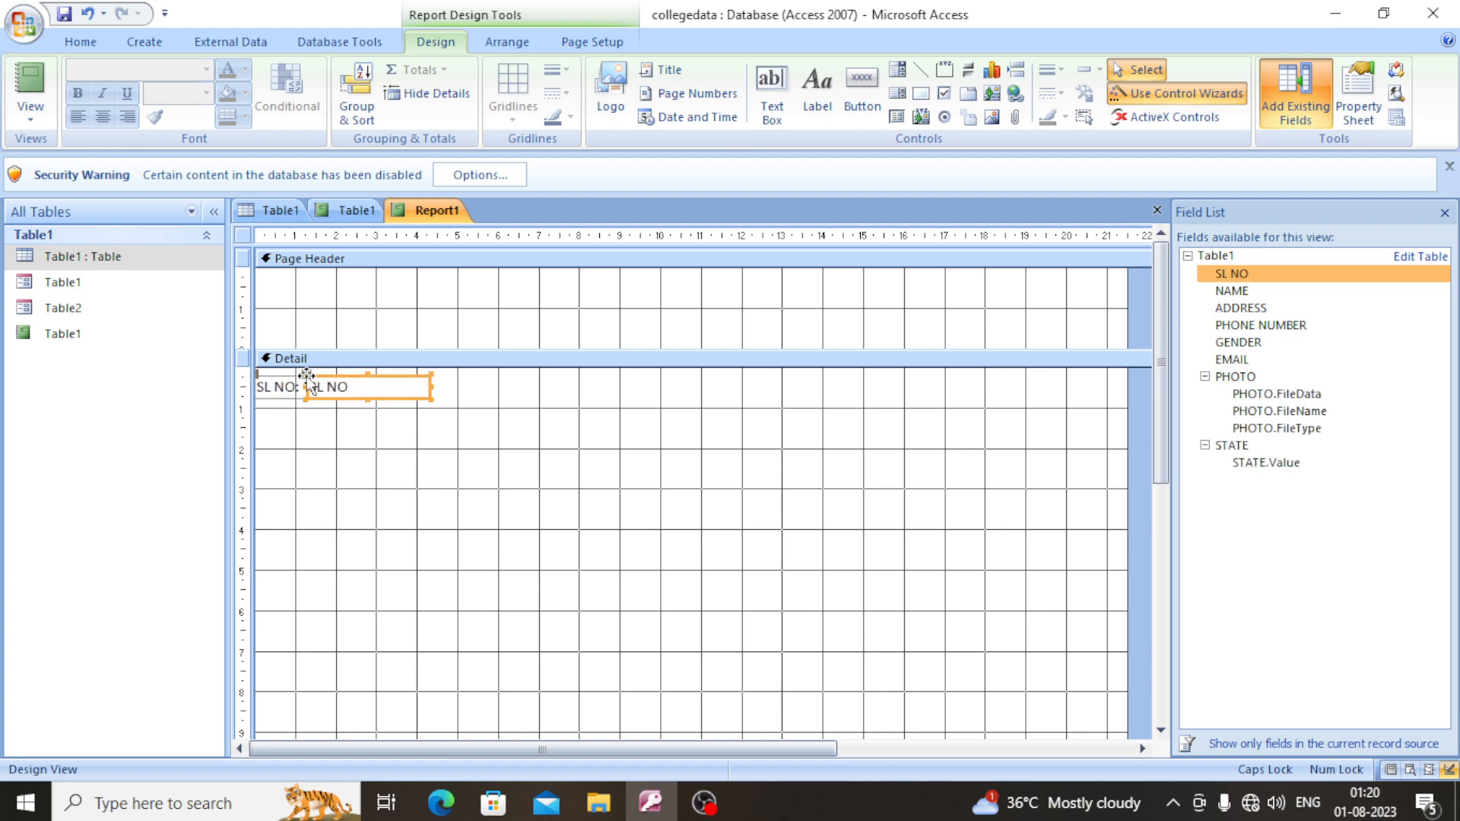
{"action": "left_click_drag", "start_coordinate": [1235, 291], "coordinate": [362, 463]}
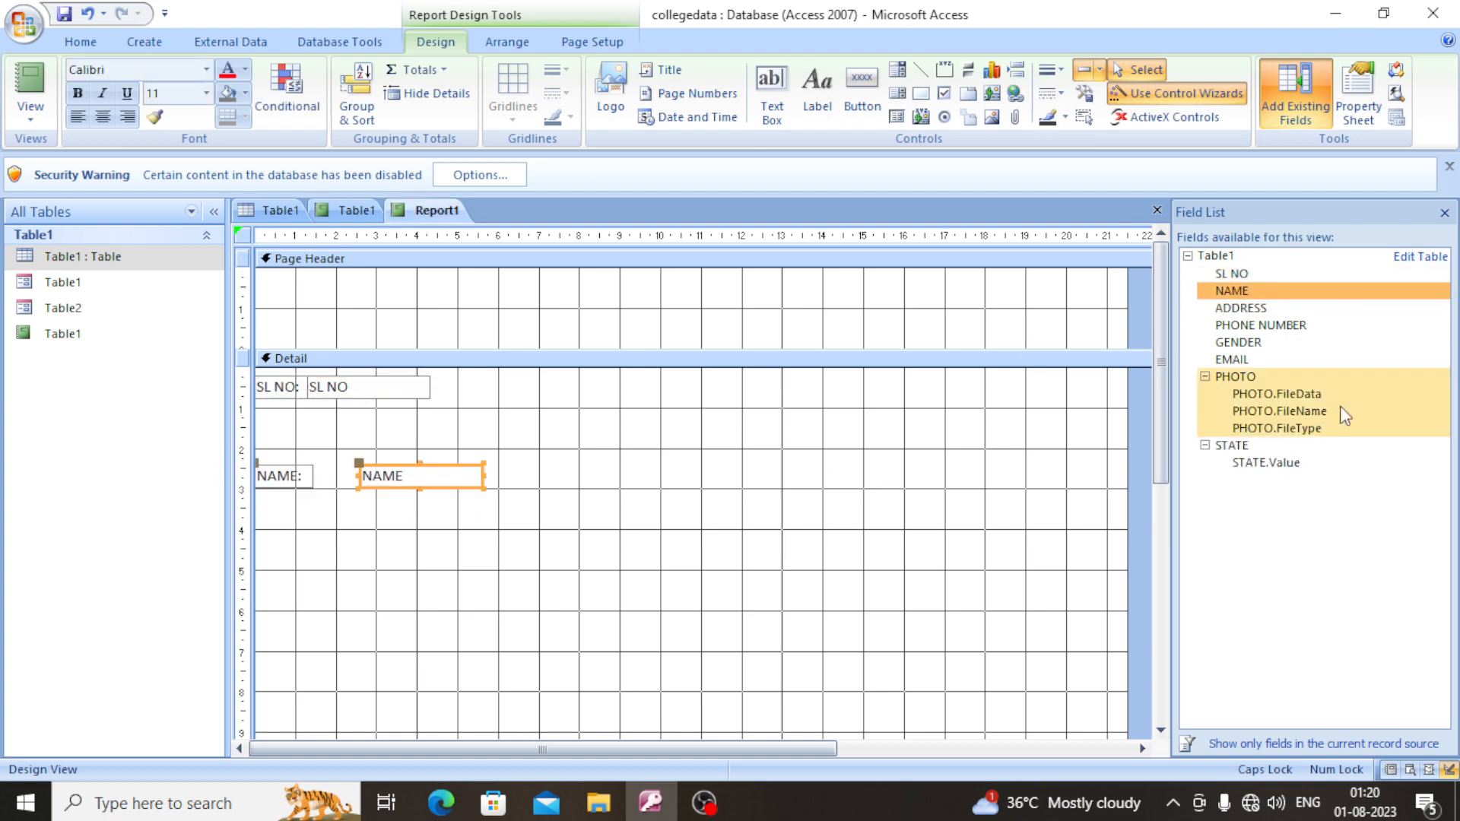
{"action": "left_click_drag", "start_coordinate": [1274, 309], "coordinate": [390, 549]}
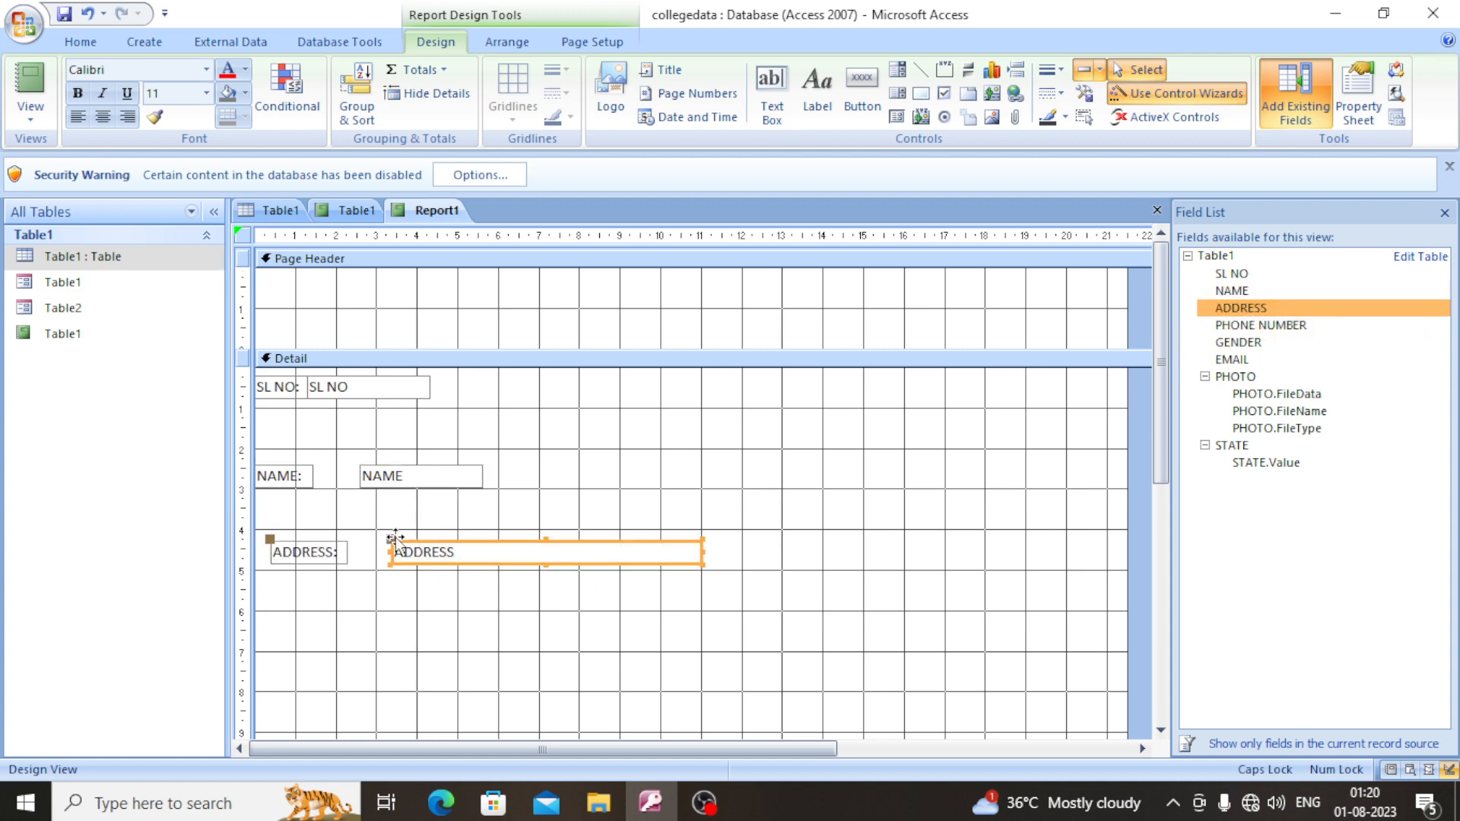
{"action": "left_click_drag", "start_coordinate": [1251, 325], "coordinate": [440, 599]}
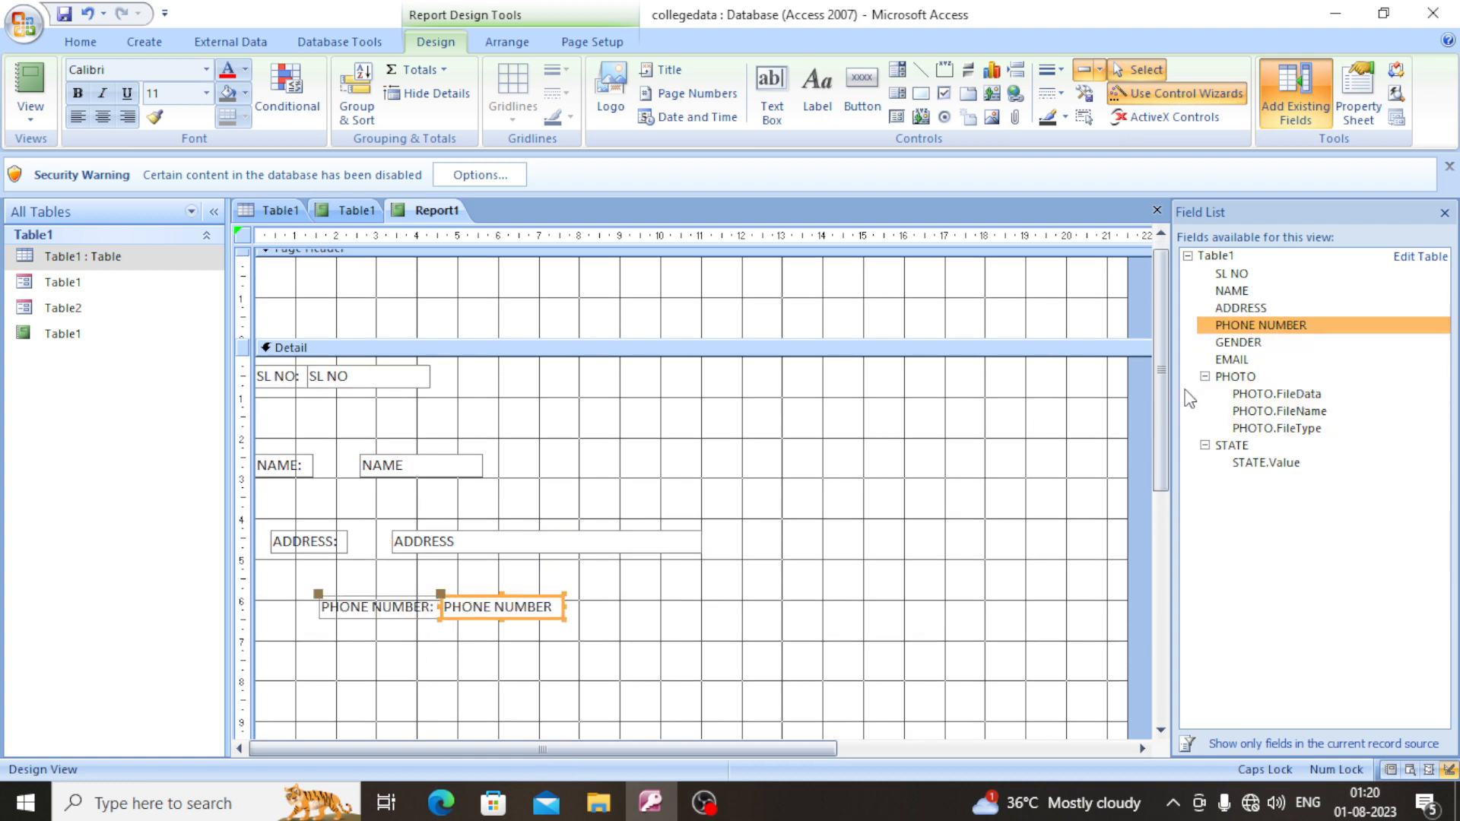
{"action": "left_click_drag", "start_coordinate": [1224, 348], "coordinate": [491, 666]}
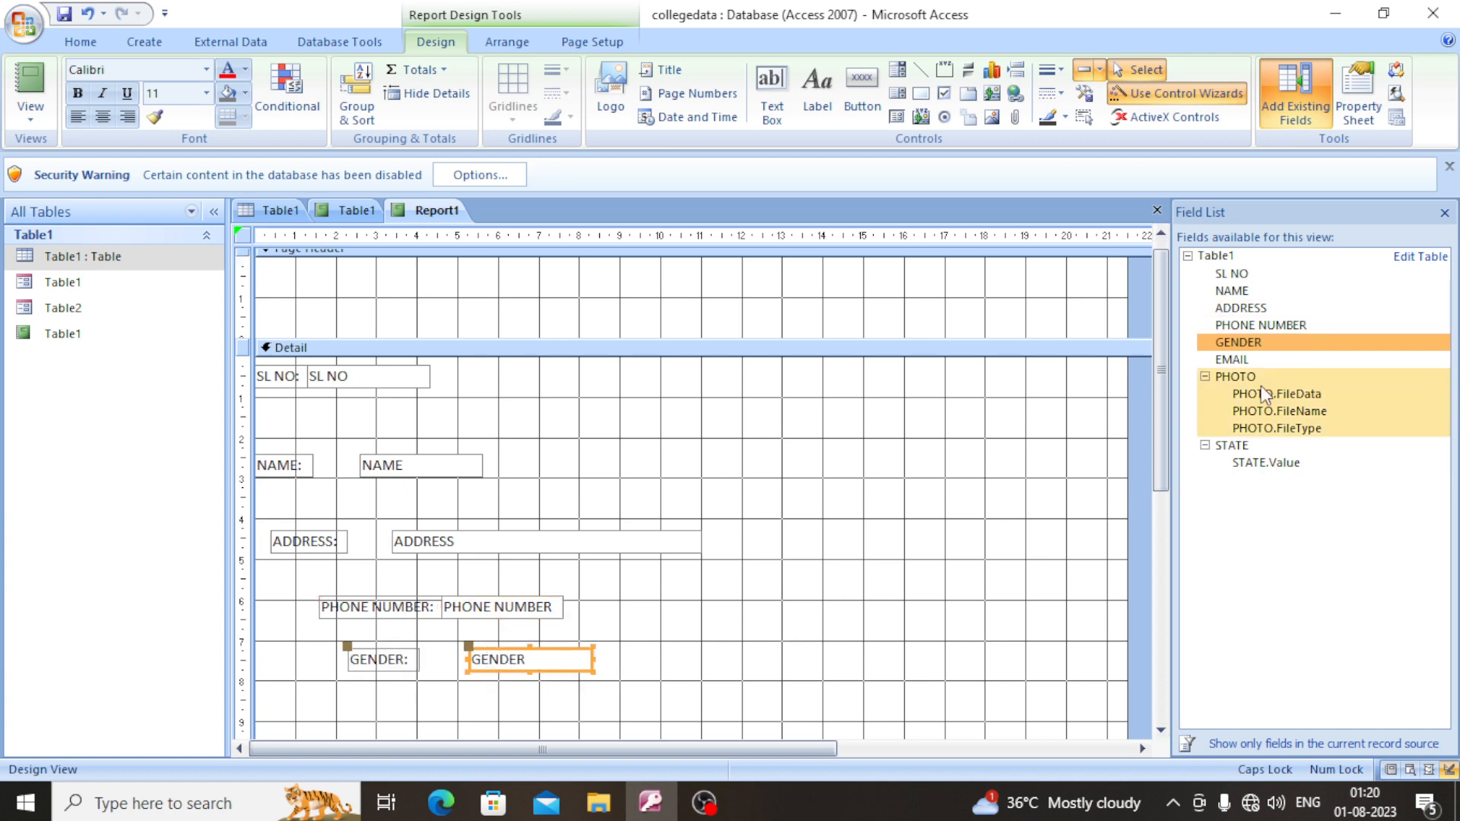
{"action": "left_click_drag", "start_coordinate": [1266, 361], "coordinate": [655, 679]}
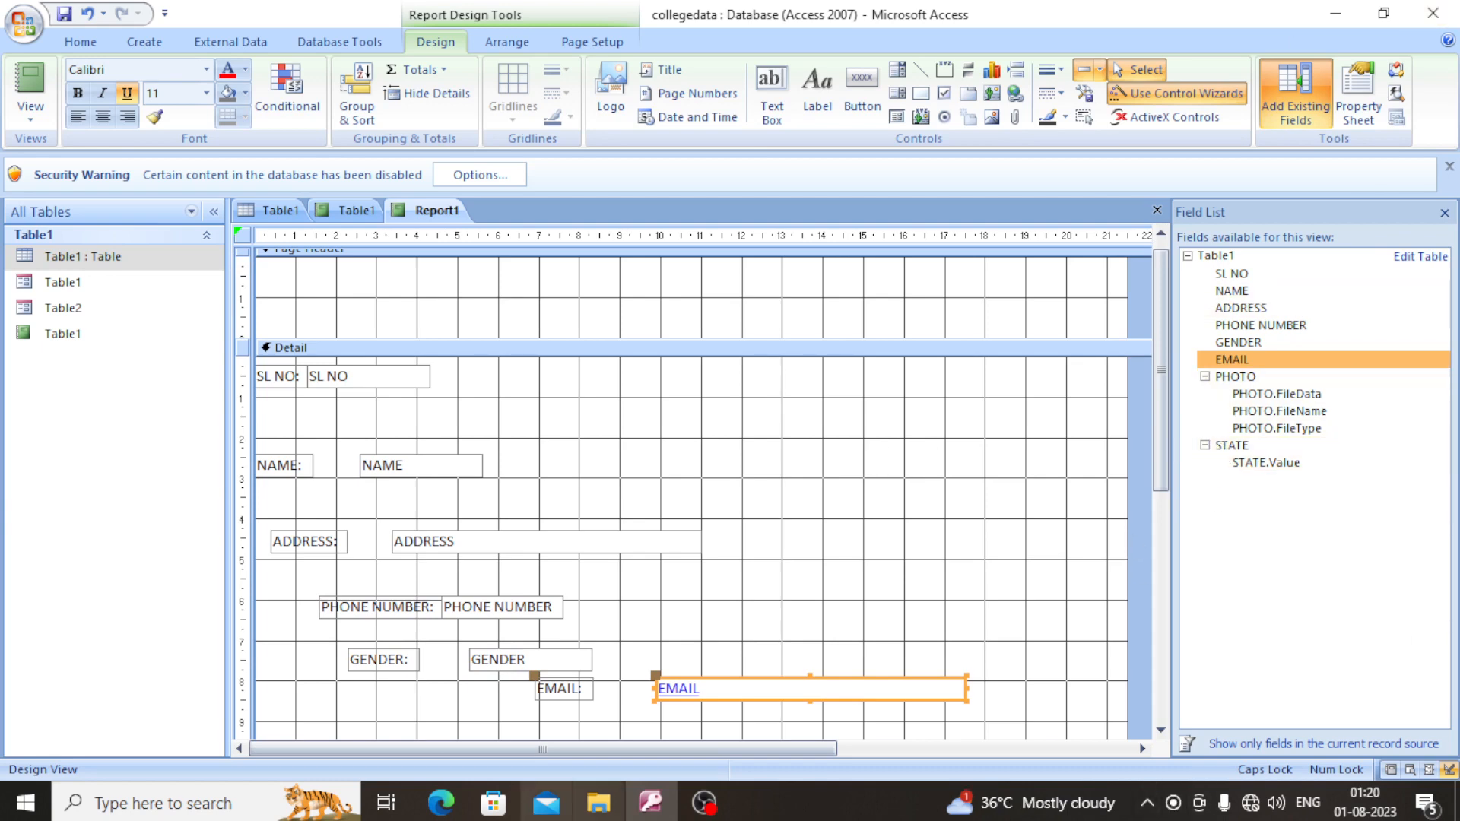
{"action": "scroll", "coordinate": [646, 691], "scroll_direction": "down", "scroll_amount": 3}
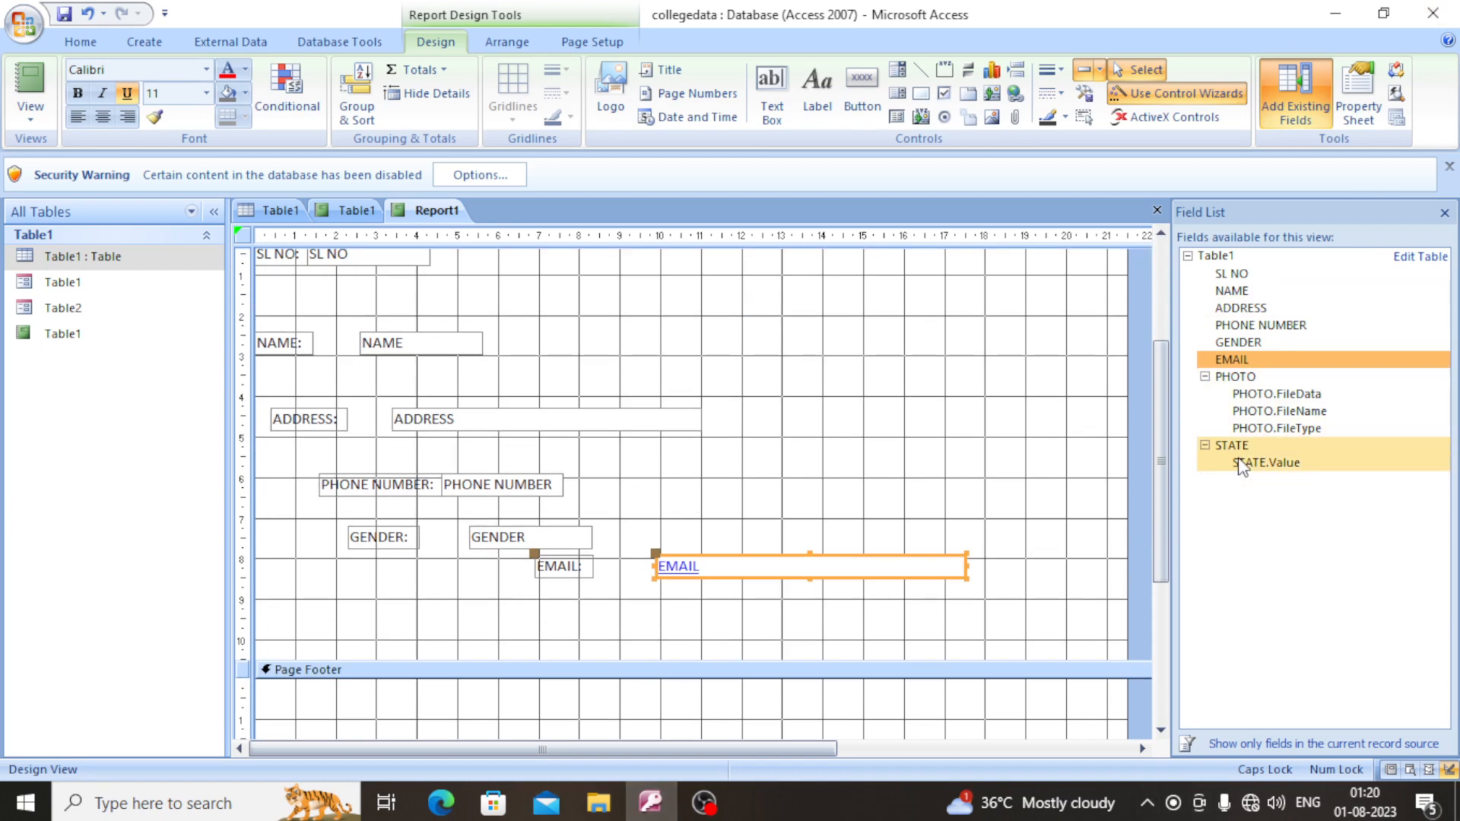
{"action": "left_click_drag", "start_coordinate": [1255, 463], "coordinate": [421, 610]}
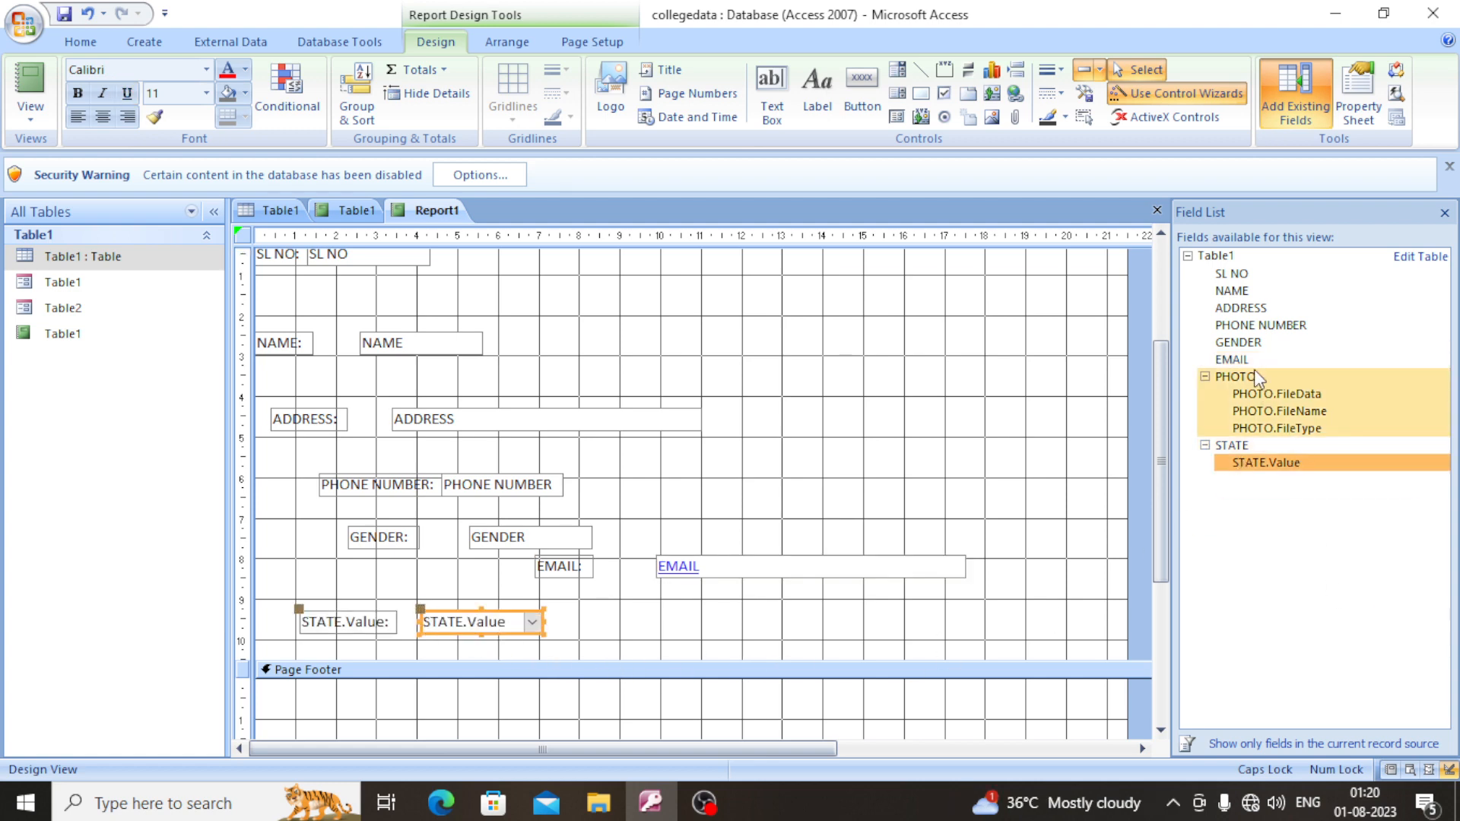
- Add the PHOTO field to the right of the NAME field in the Detail section and shift it up towards the SL NO row
{"action": "left_click_drag", "start_coordinate": [1224, 377], "coordinate": [900, 292]}
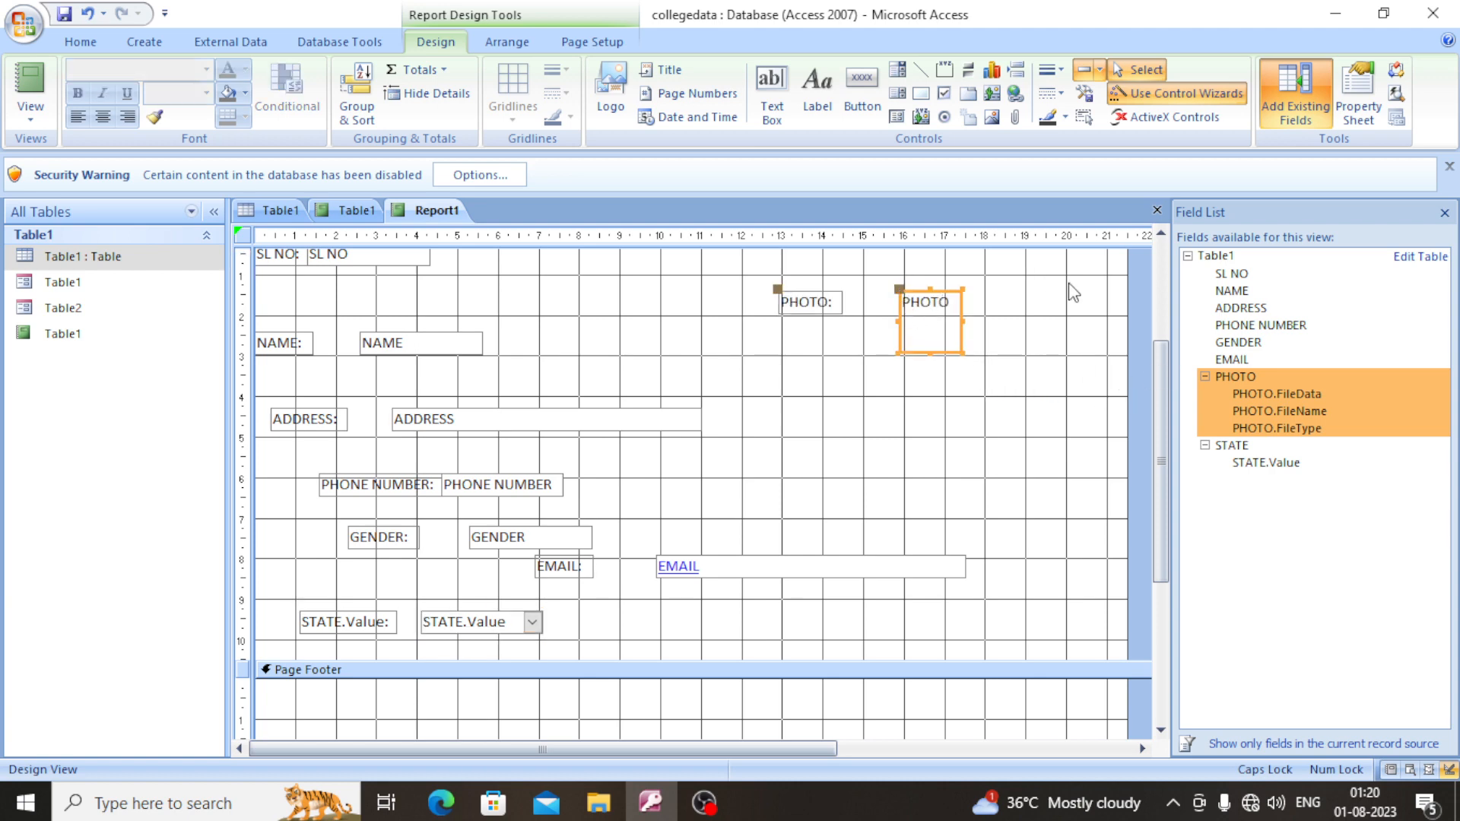
{"action": "scroll", "coordinate": [909, 318], "scroll_direction": "up", "scroll_amount": 3}
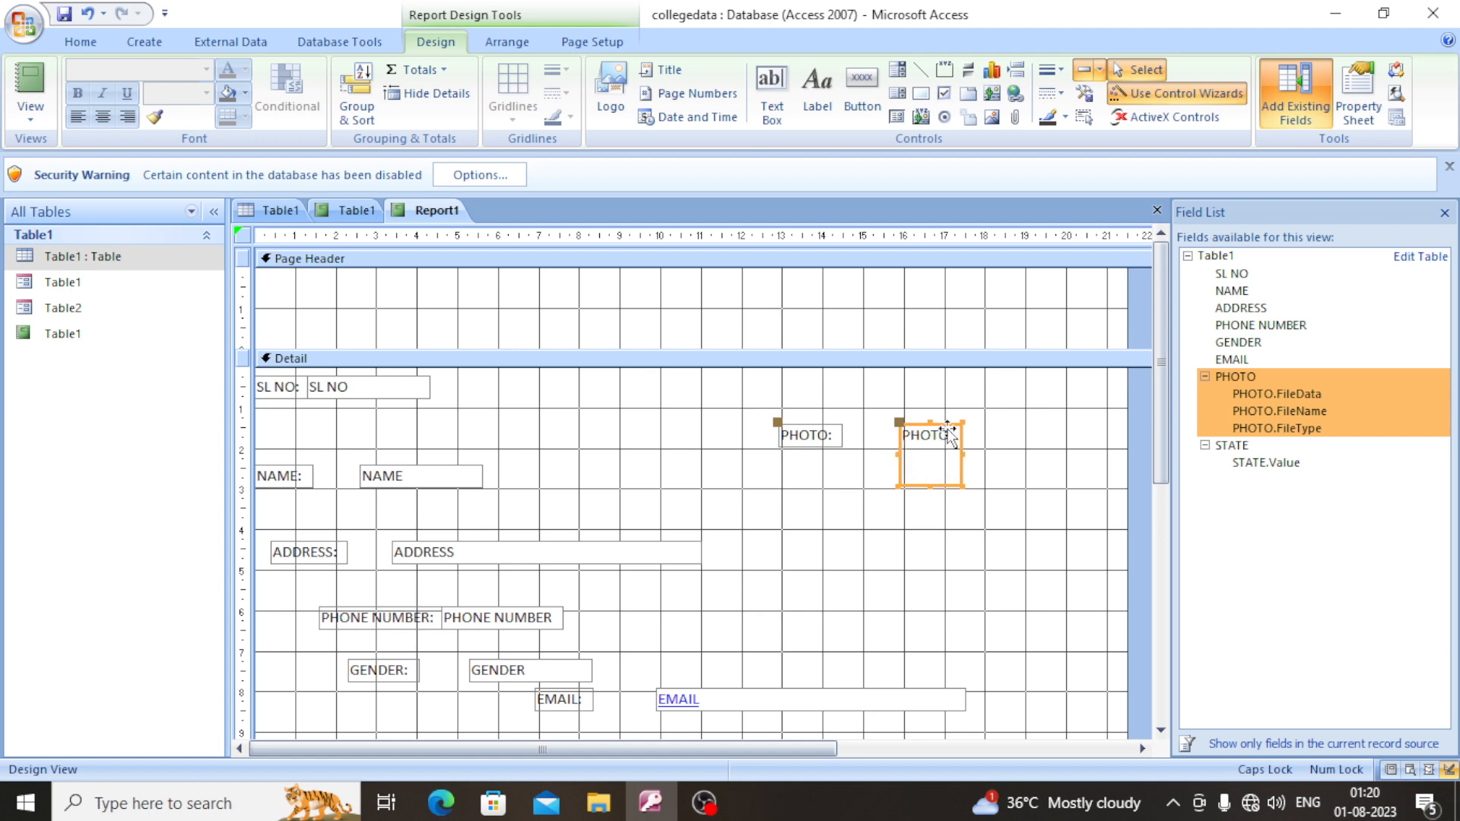
{"action": "left_click_drag", "start_coordinate": [934, 422], "coordinate": [935, 397]}
{"action": "left_click_drag", "start_coordinate": [936, 384], "coordinate": [933, 394]}
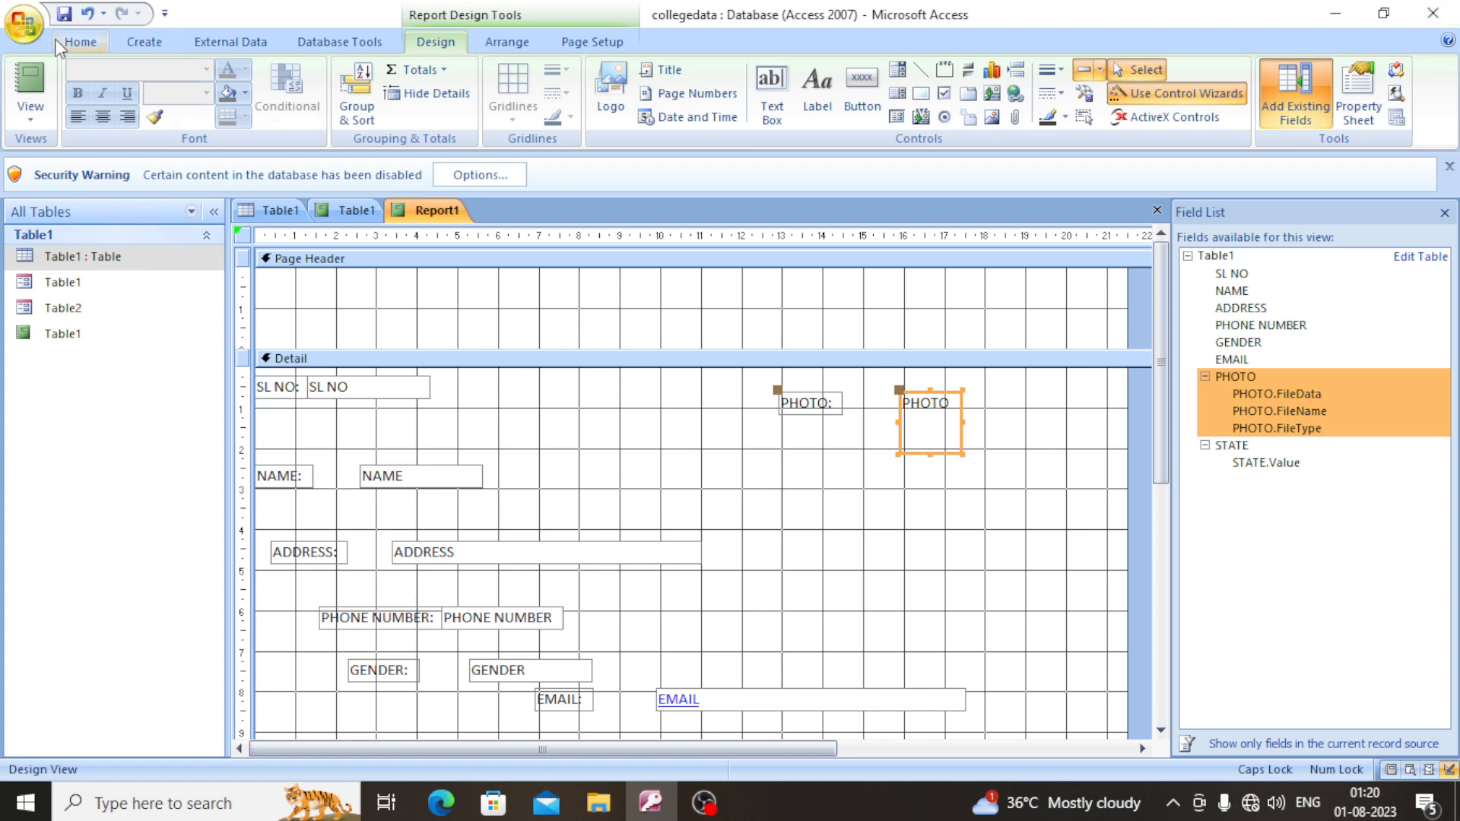
- Center the contents of the PHOTO field and its PHOTO: label, and make the label bold
{"action": "left_click", "coordinate": [79, 39]}
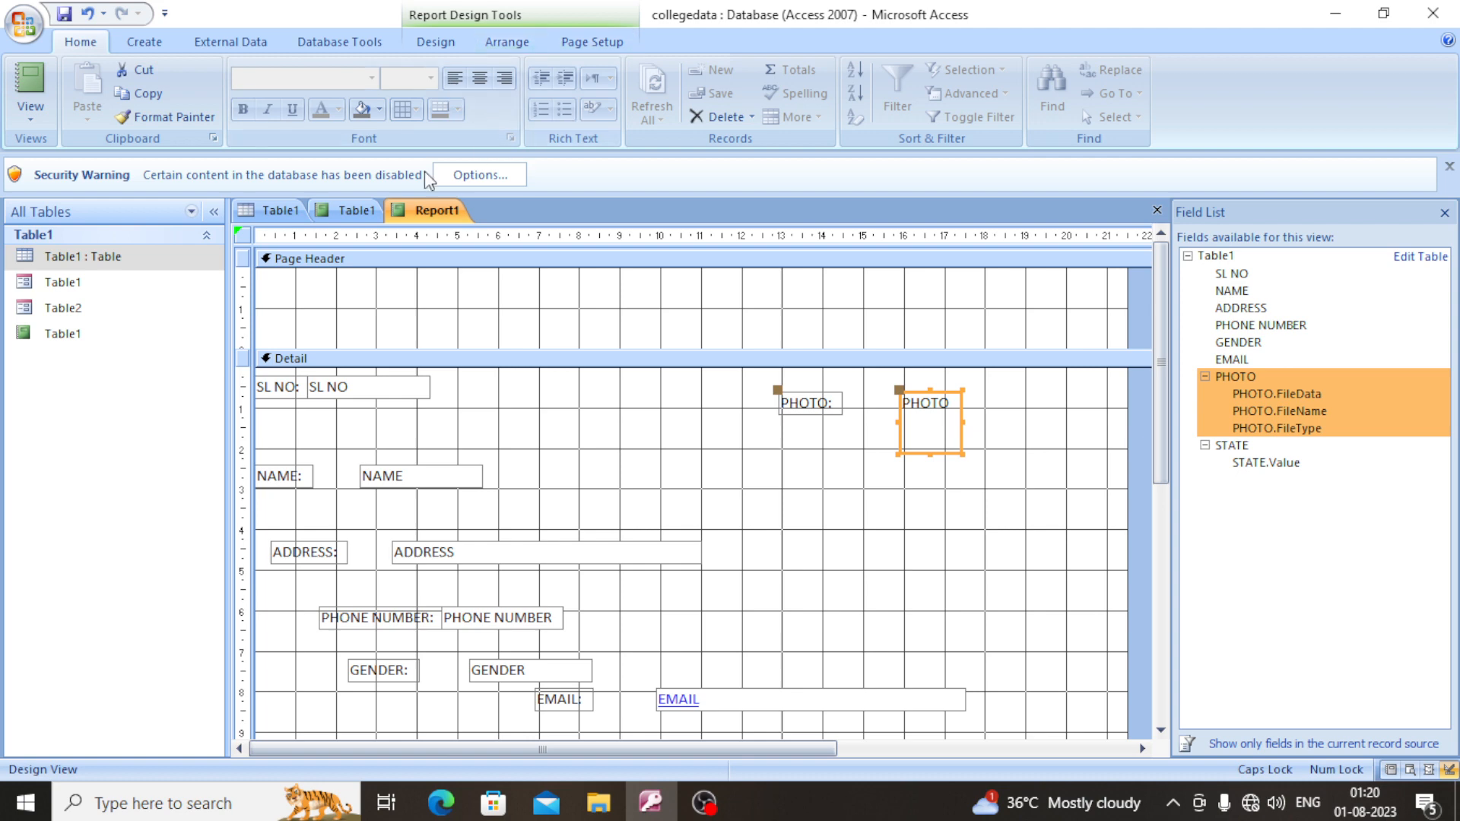
{"action": "left_click", "coordinate": [481, 77]}
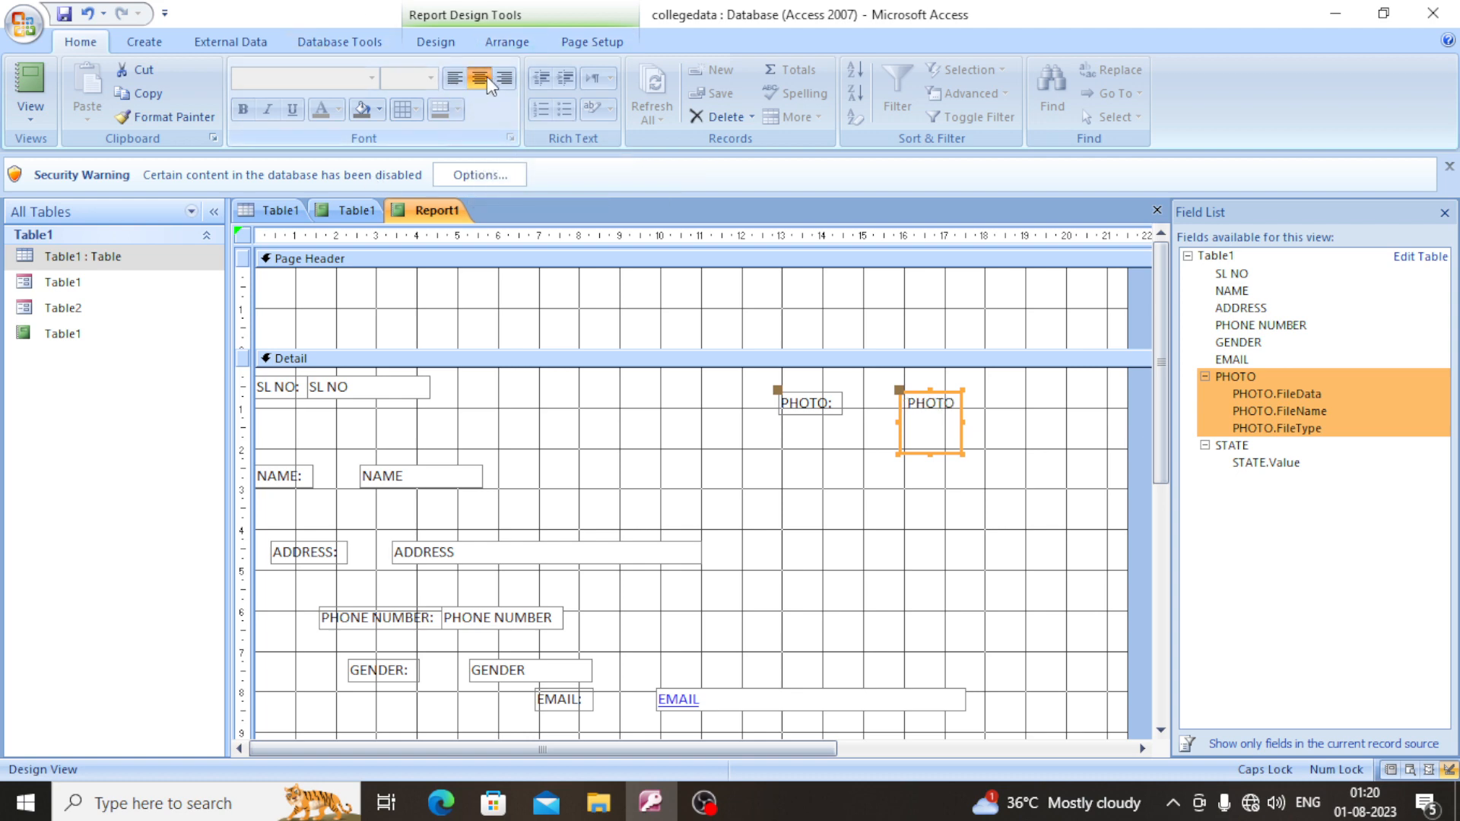
{"action": "left_click", "coordinate": [793, 404]}
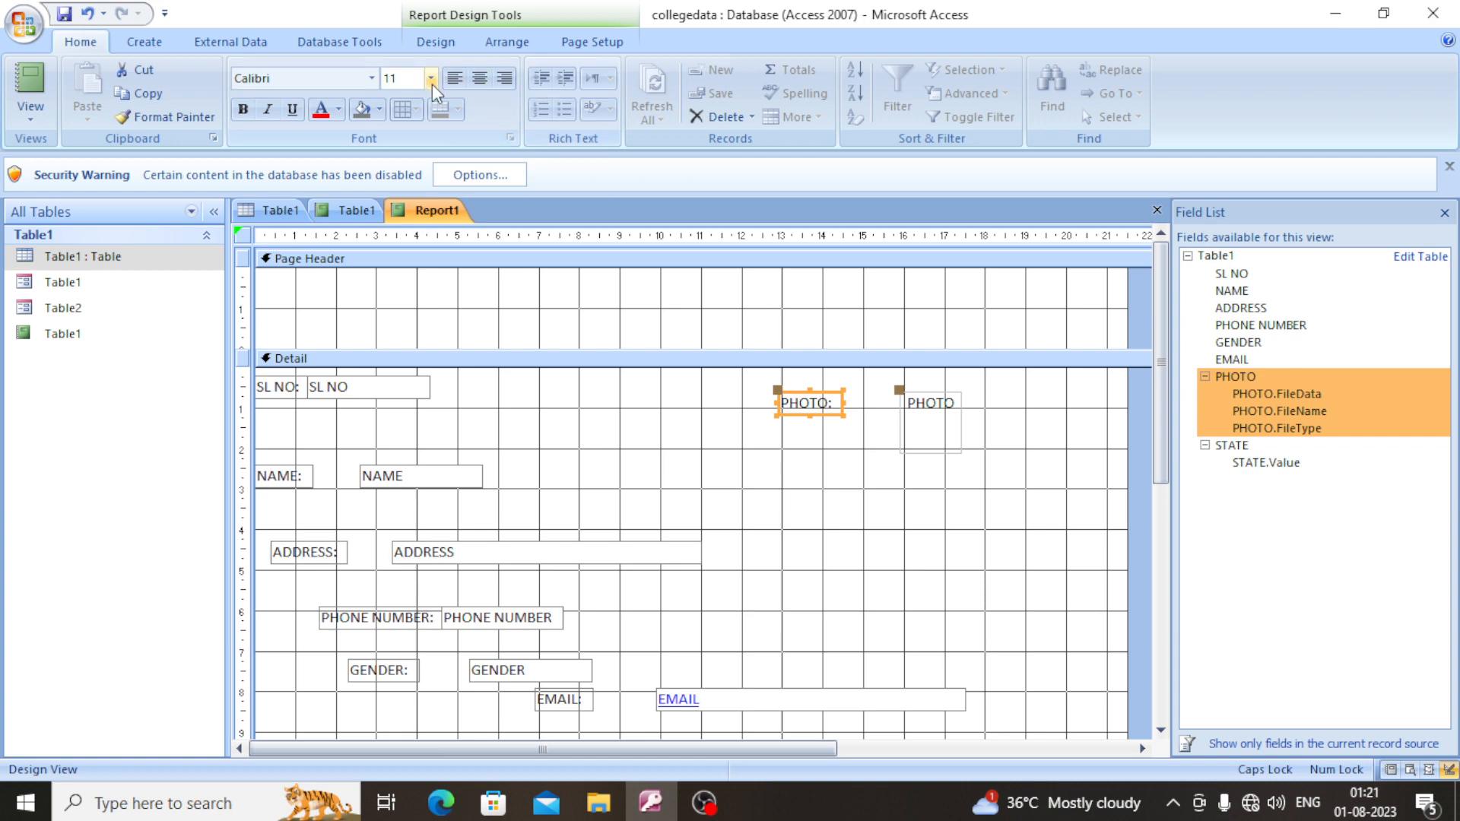
{"action": "left_click", "coordinate": [475, 81]}
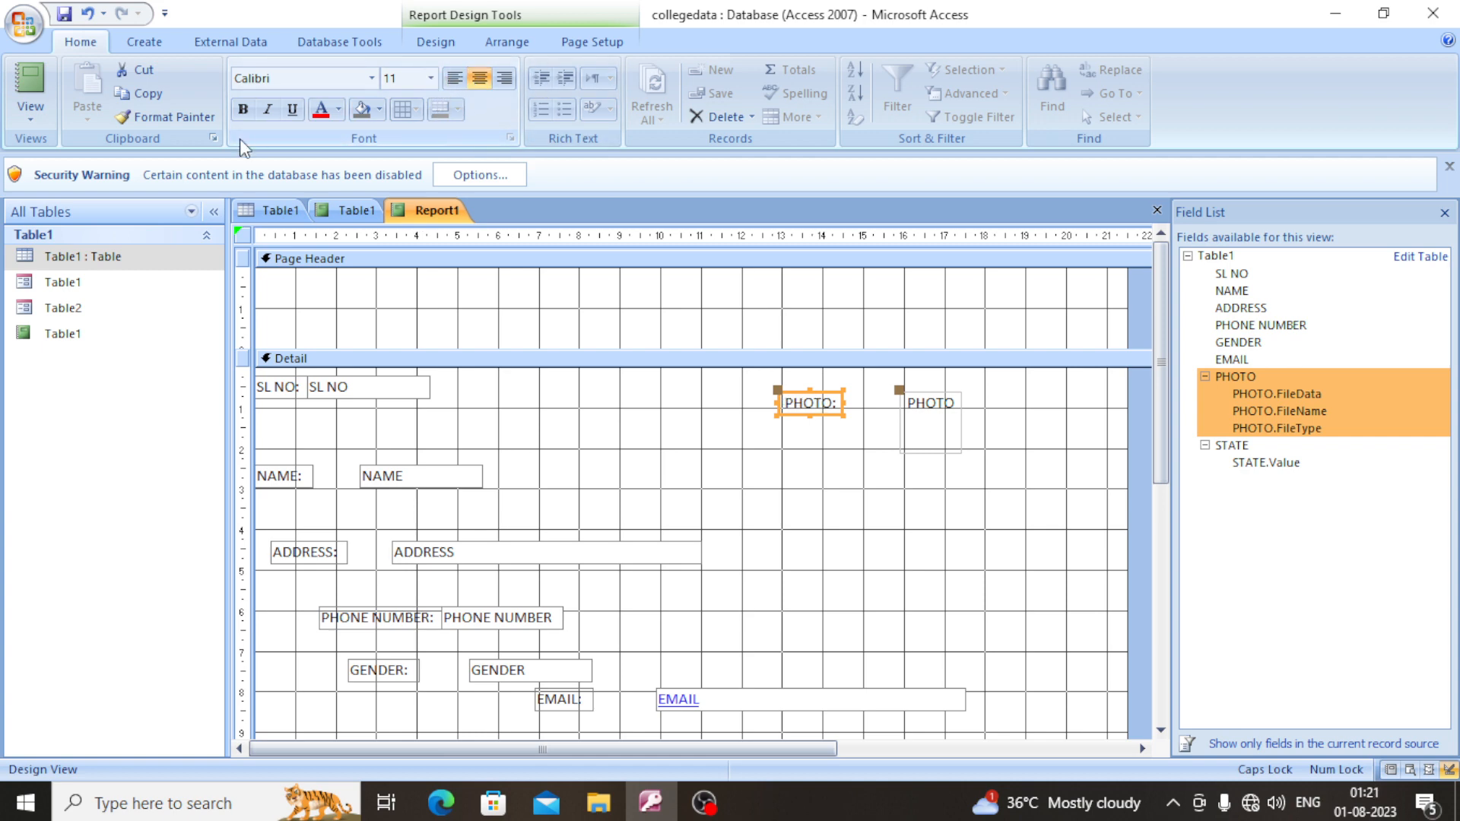
{"action": "left_click", "coordinate": [250, 114]}
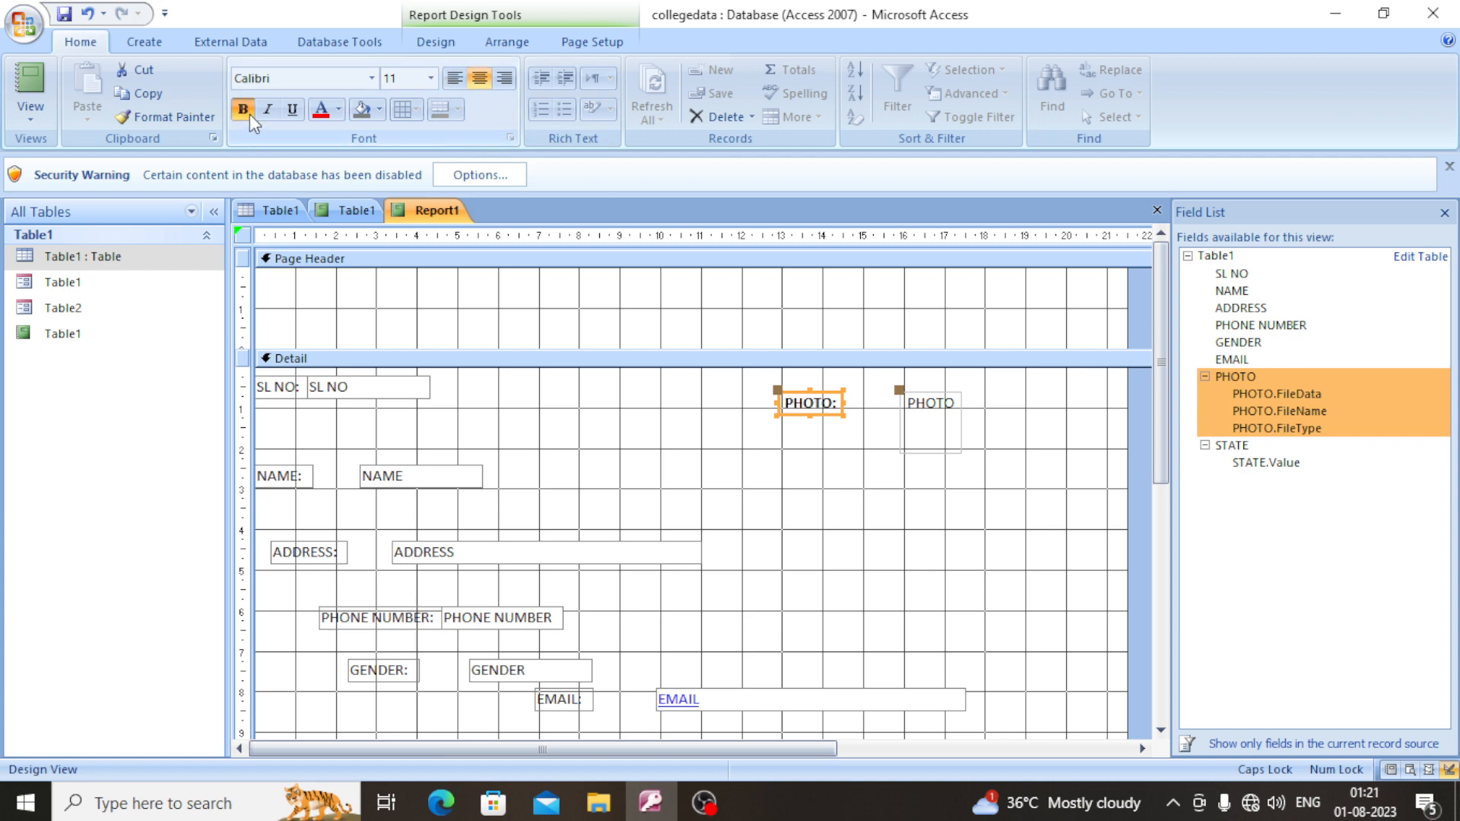
- Move the SL NO text box away from its label, widen it to about 6.2 on the horizontal ruler, and format it centered and bold
{"action": "left_click", "coordinate": [308, 386]}
{"action": "left_click", "coordinate": [309, 388]}
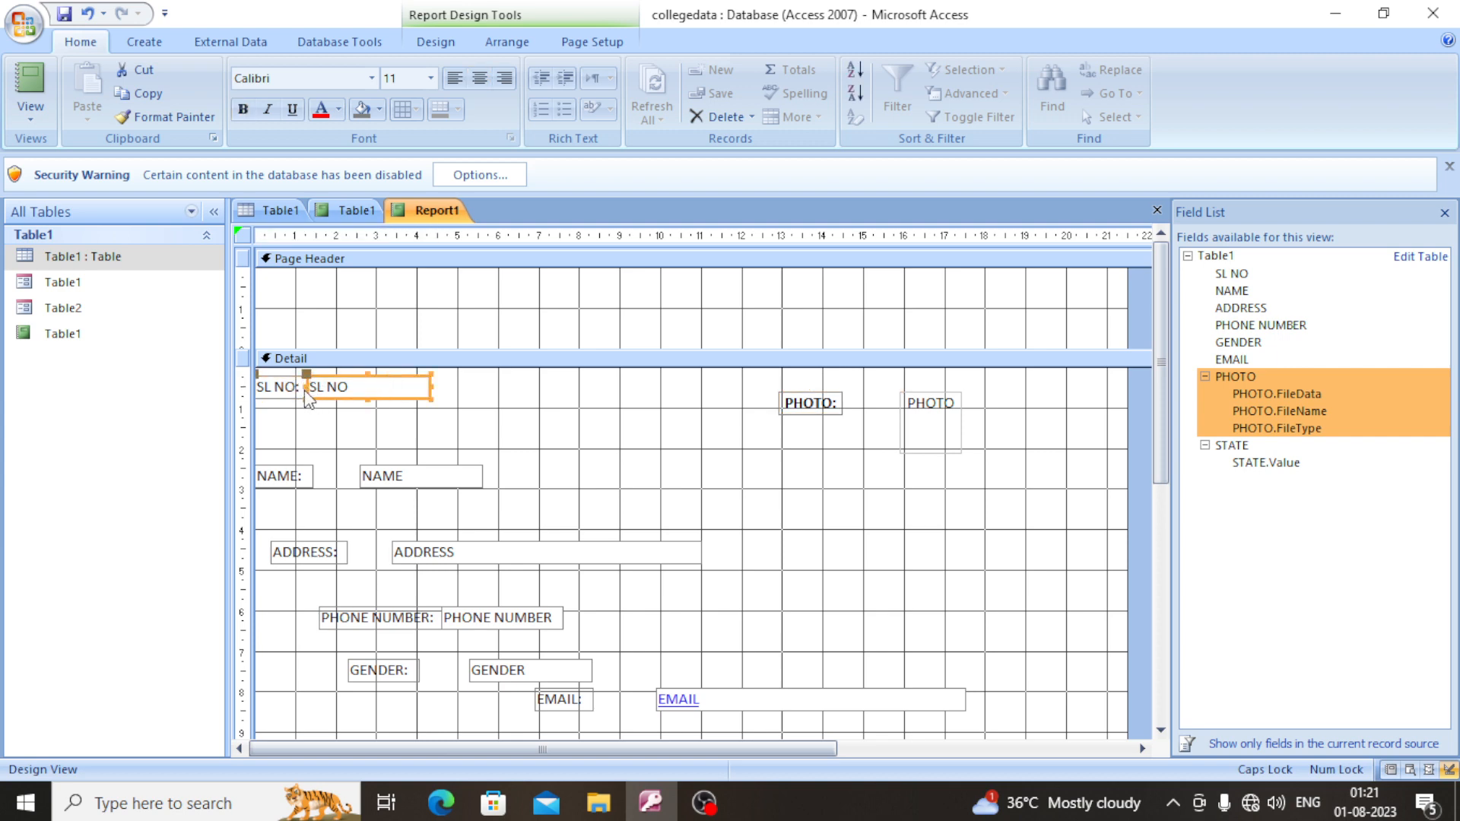
{"action": "left_click_drag", "start_coordinate": [308, 386], "coordinate": [509, 387]}
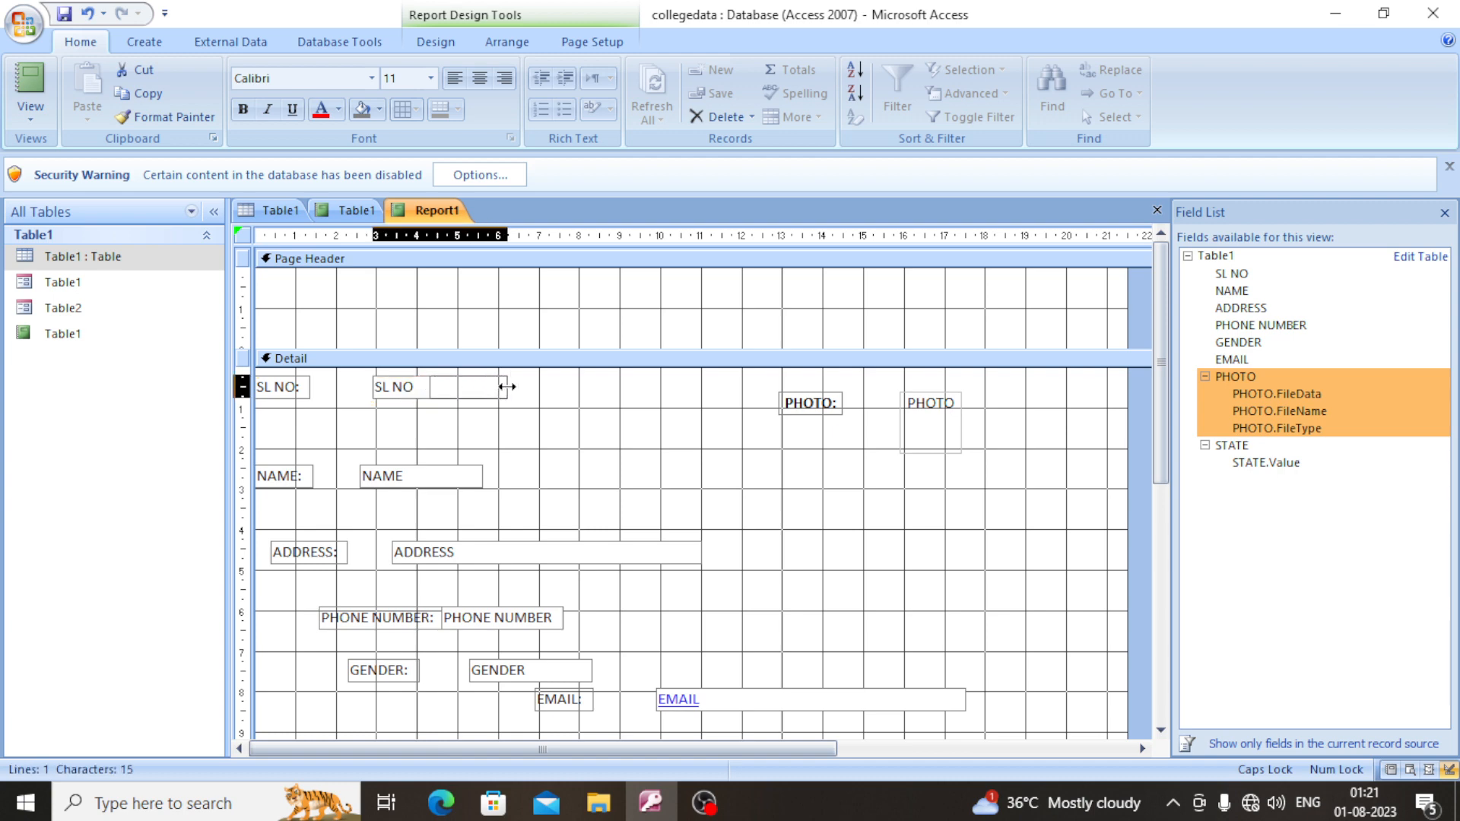
{"action": "left_click", "coordinate": [479, 77]}
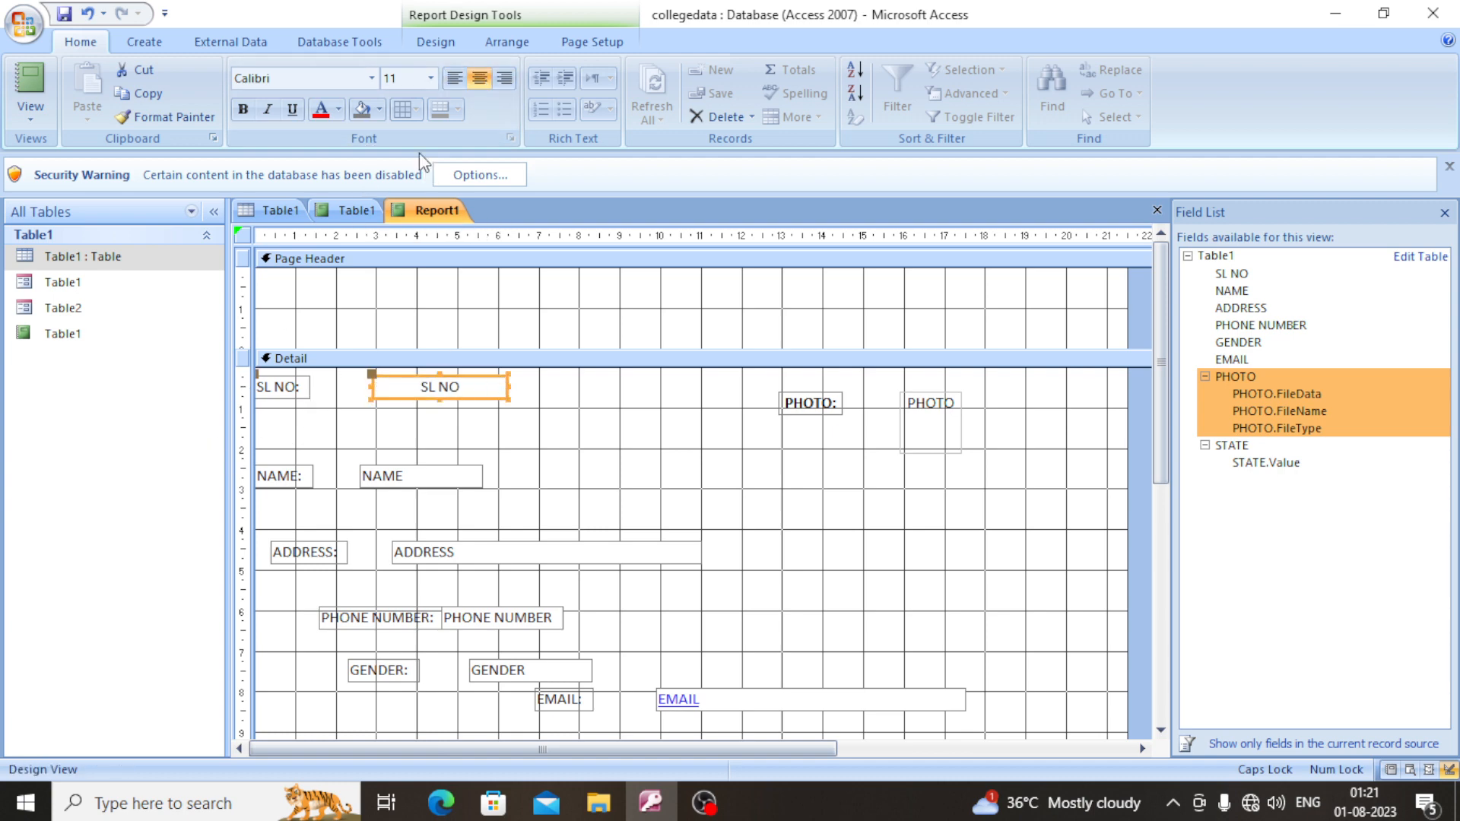
{"action": "left_click", "coordinate": [243, 108]}
- Widen the NAME text box to about 8.6 on the horizontal ruler and format its text centered and bold
{"action": "left_click", "coordinate": [284, 389]}
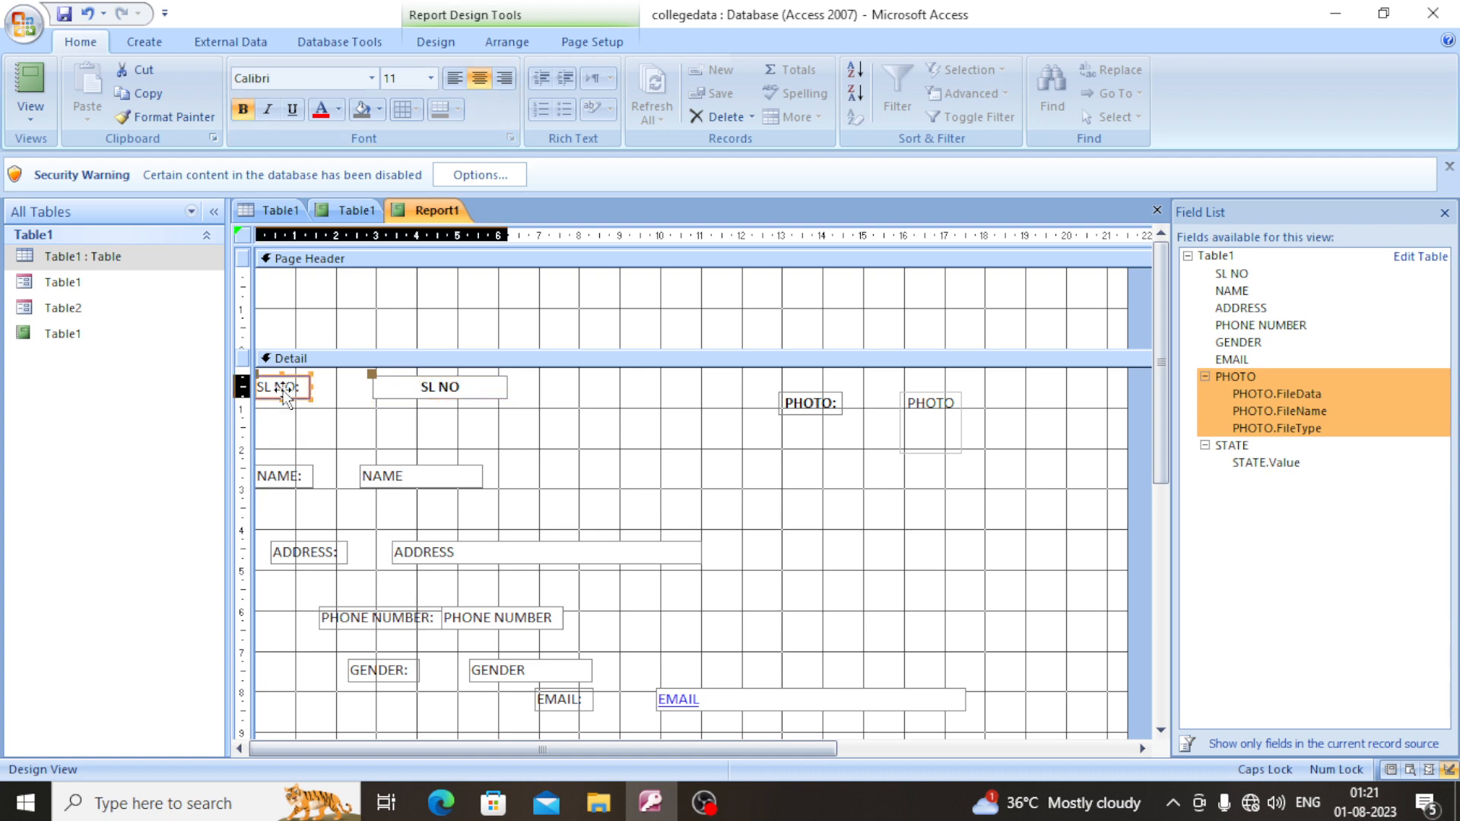
{"action": "left_click", "coordinate": [299, 481]}
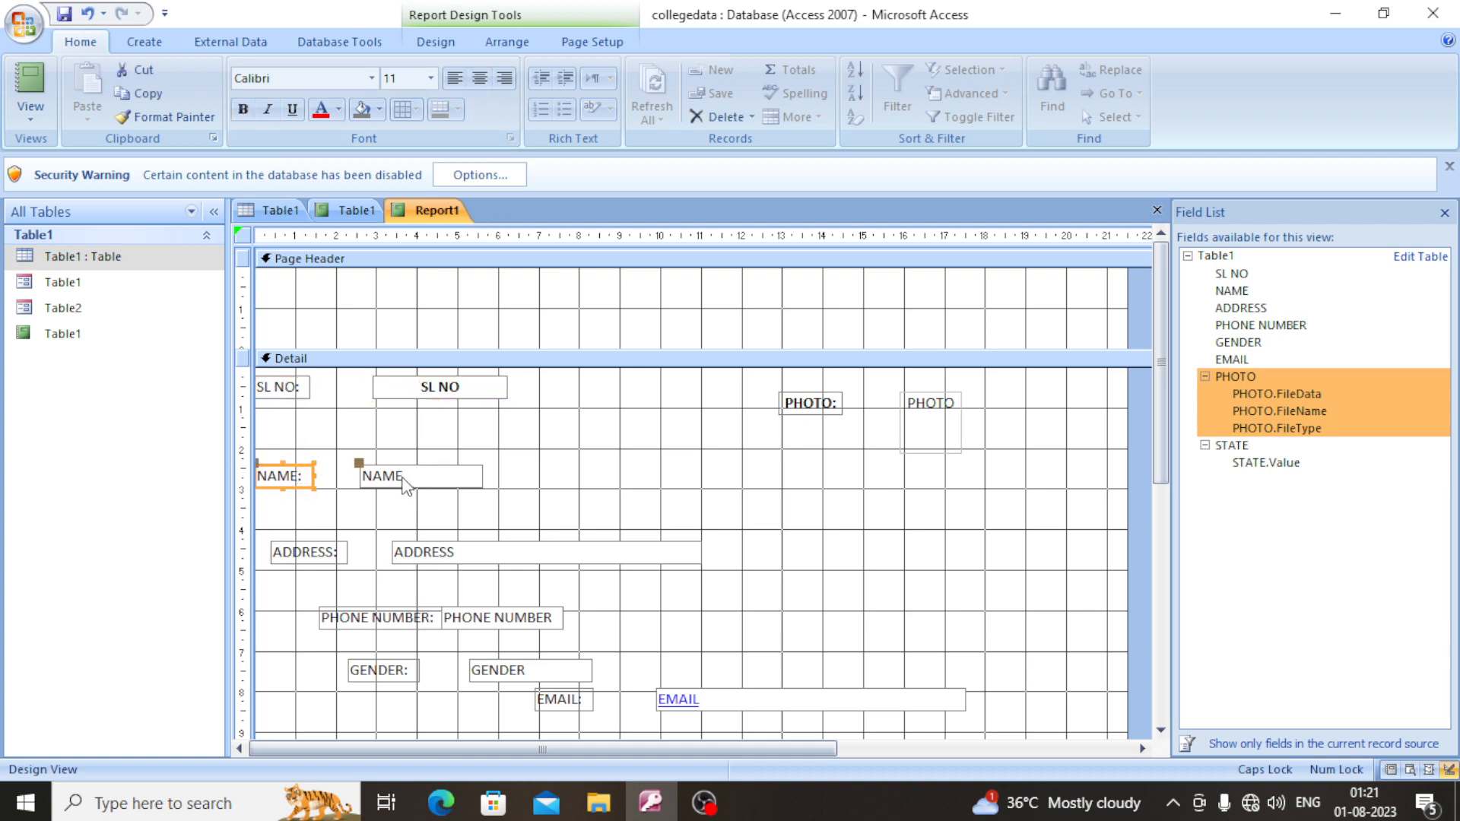
{"action": "left_click", "coordinate": [403, 479]}
{"action": "left_click_drag", "start_coordinate": [482, 476], "coordinate": [605, 476]}
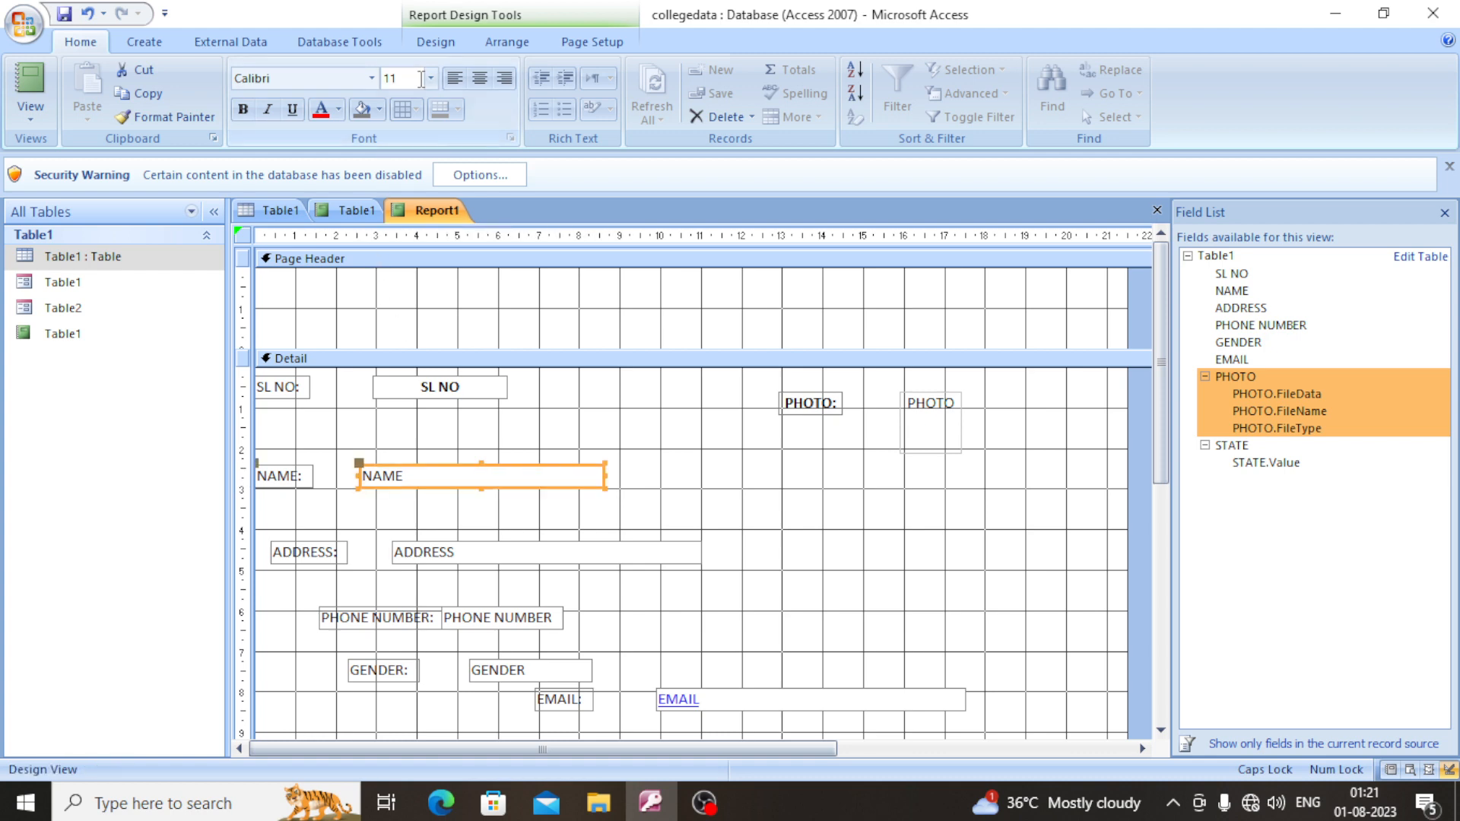
{"action": "left_click", "coordinate": [479, 78]}
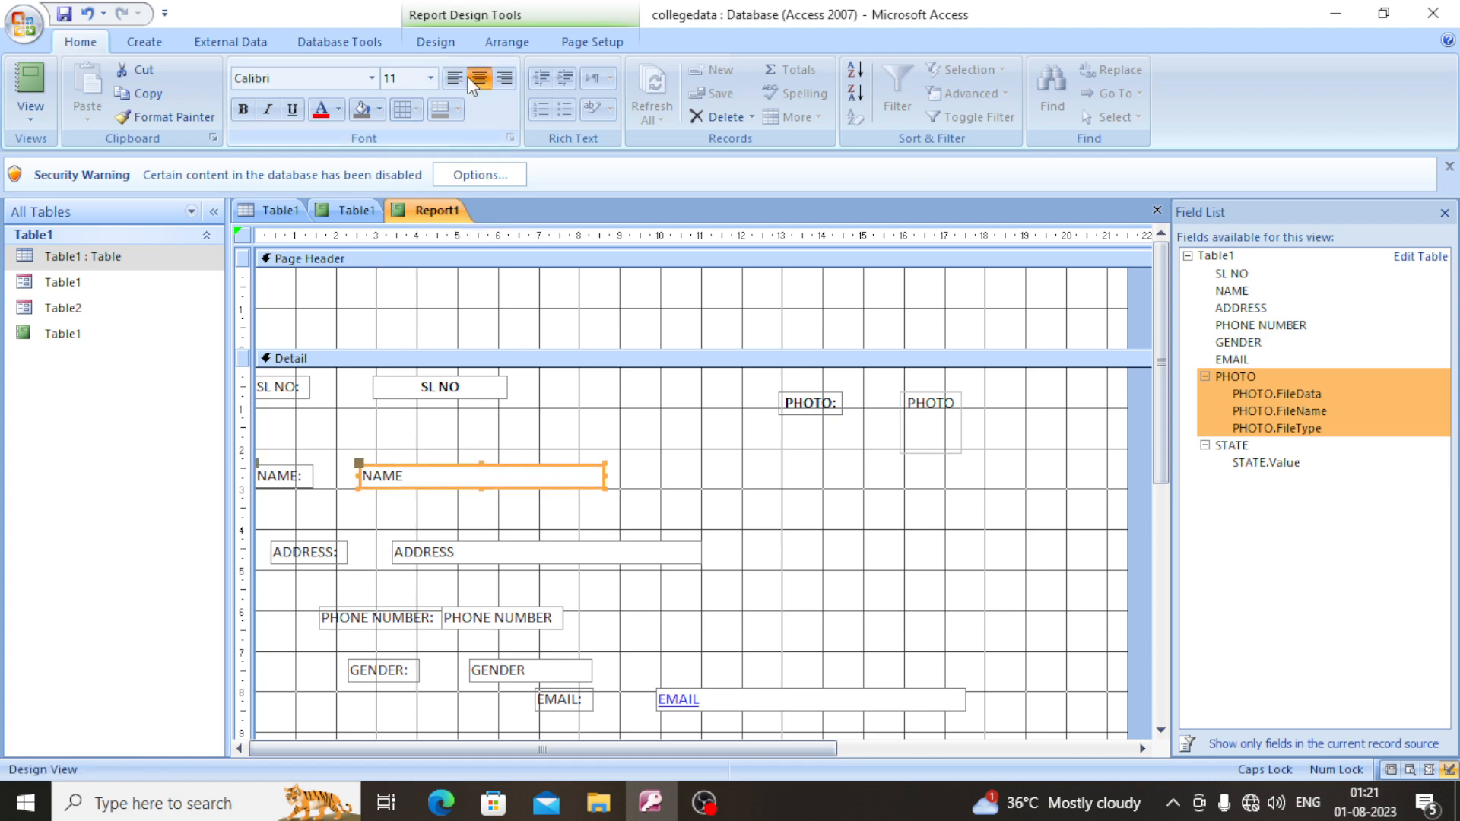
{"action": "left_click", "coordinate": [243, 109]}
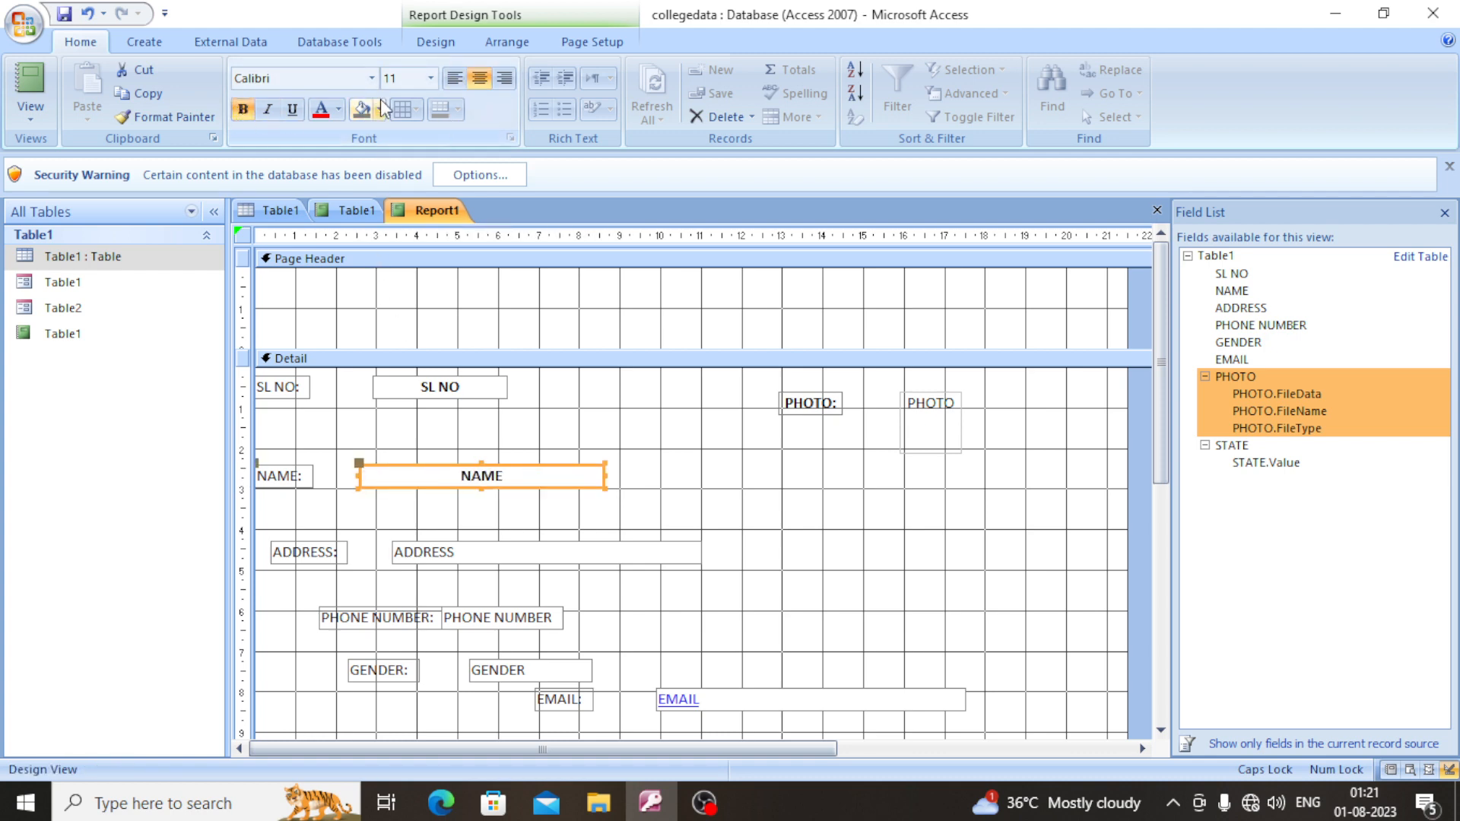
- Try font sizes 20, 18 and 16 on the NAME text box and settle on 12
{"action": "left_click", "coordinate": [432, 78]}
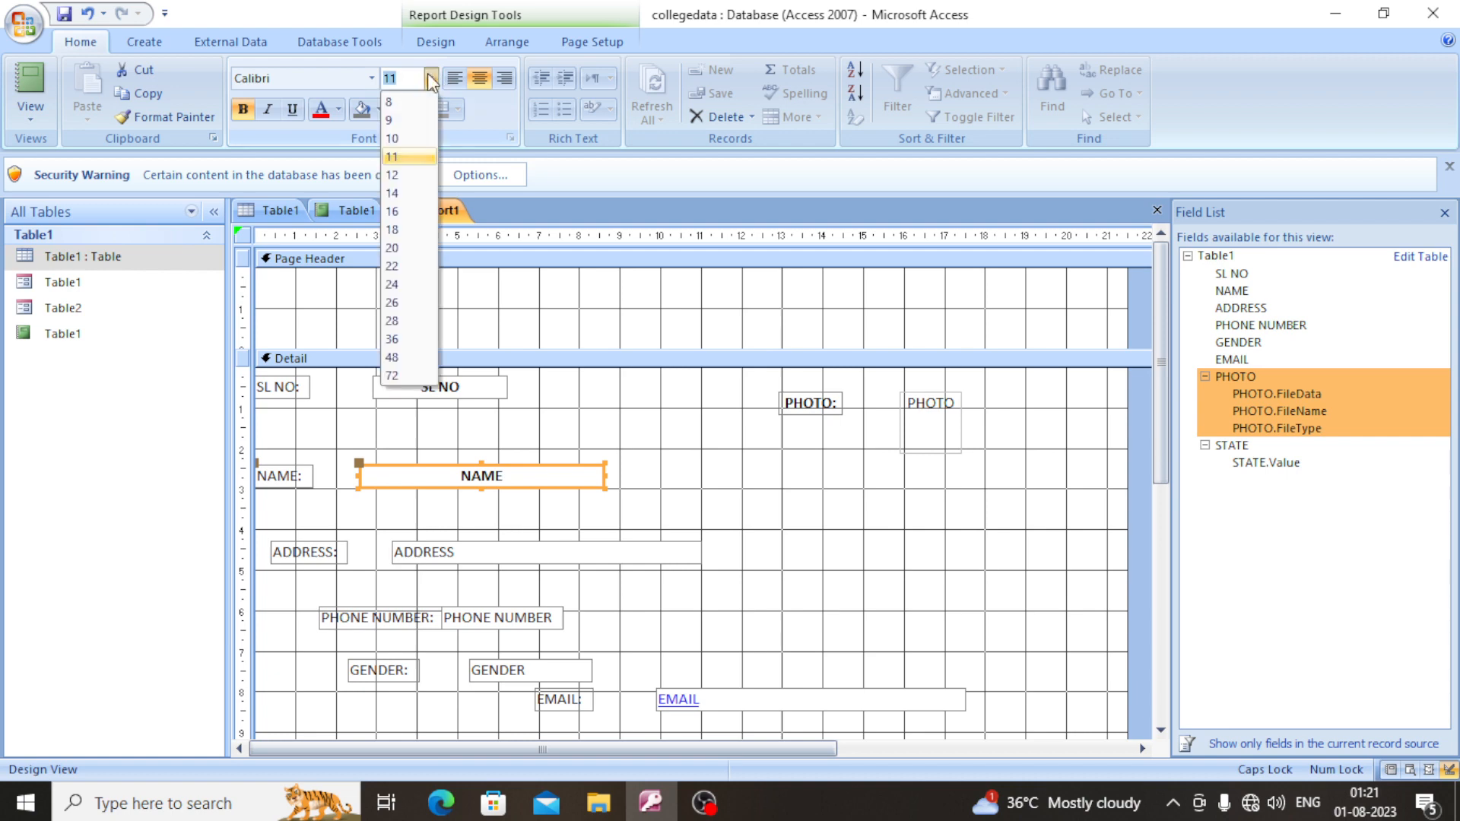
{"action": "left_click", "coordinate": [394, 251]}
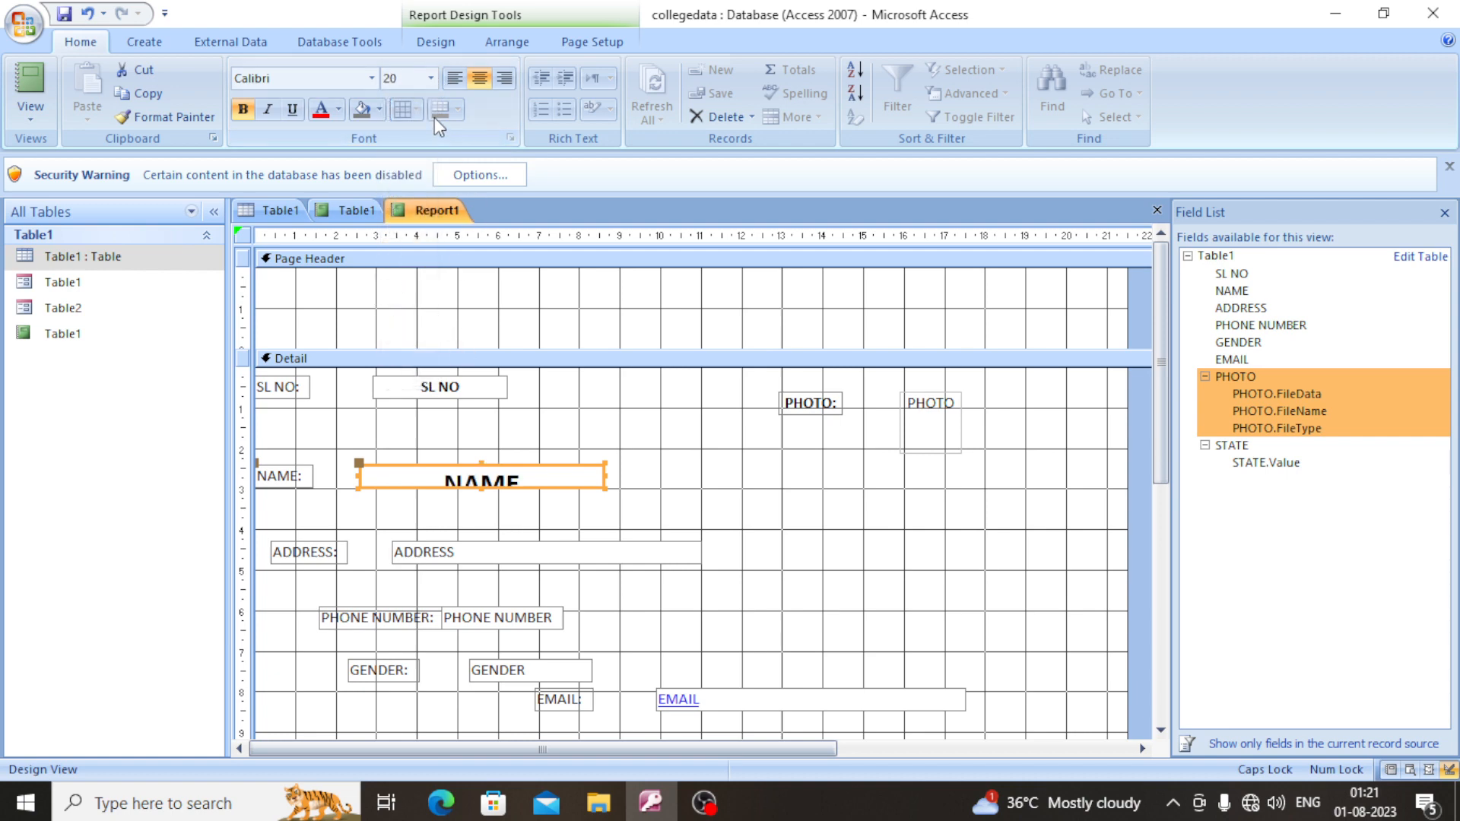
{"action": "left_click", "coordinate": [431, 78]}
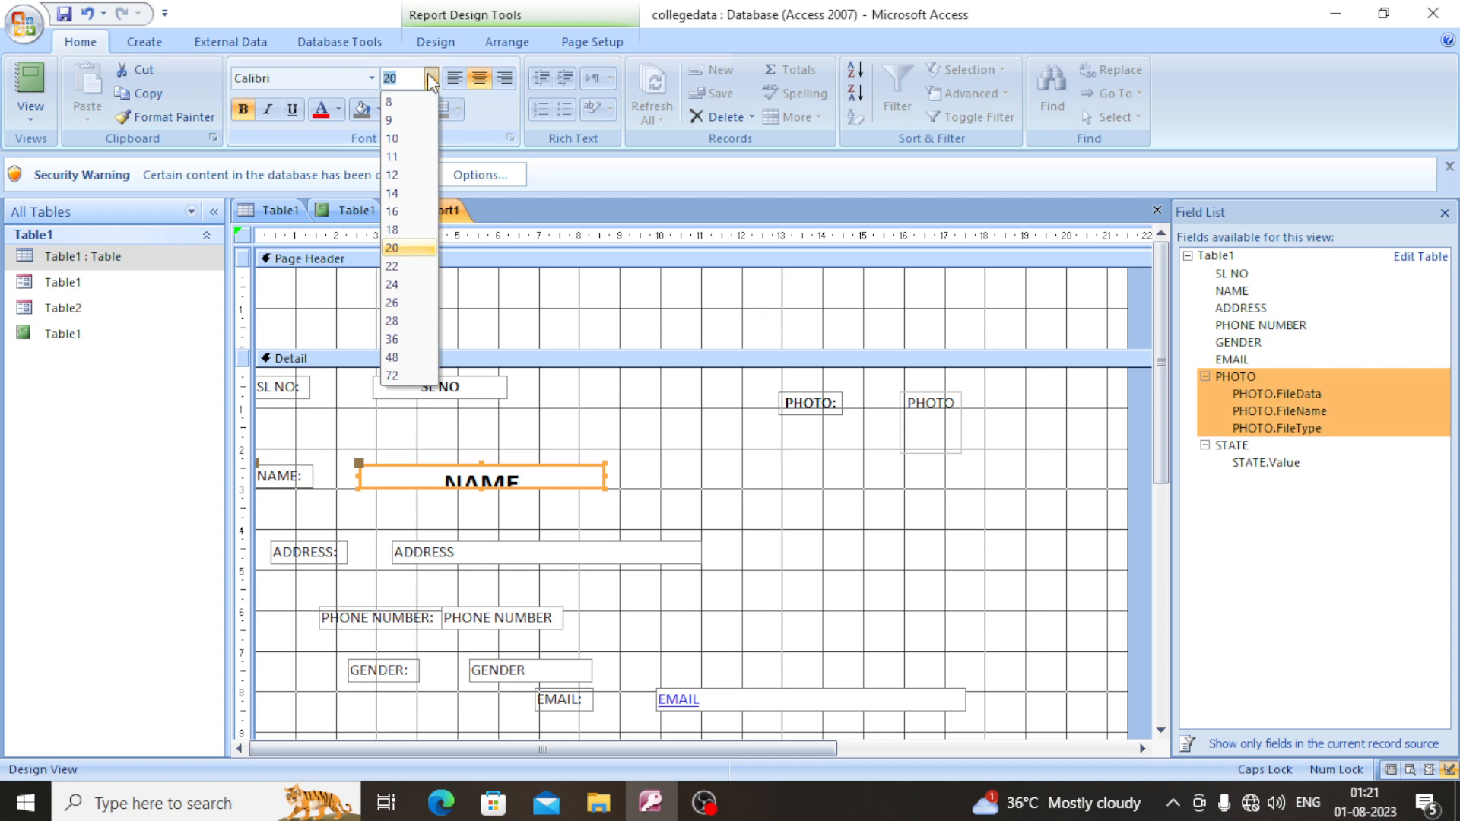
{"action": "left_click", "coordinate": [393, 229]}
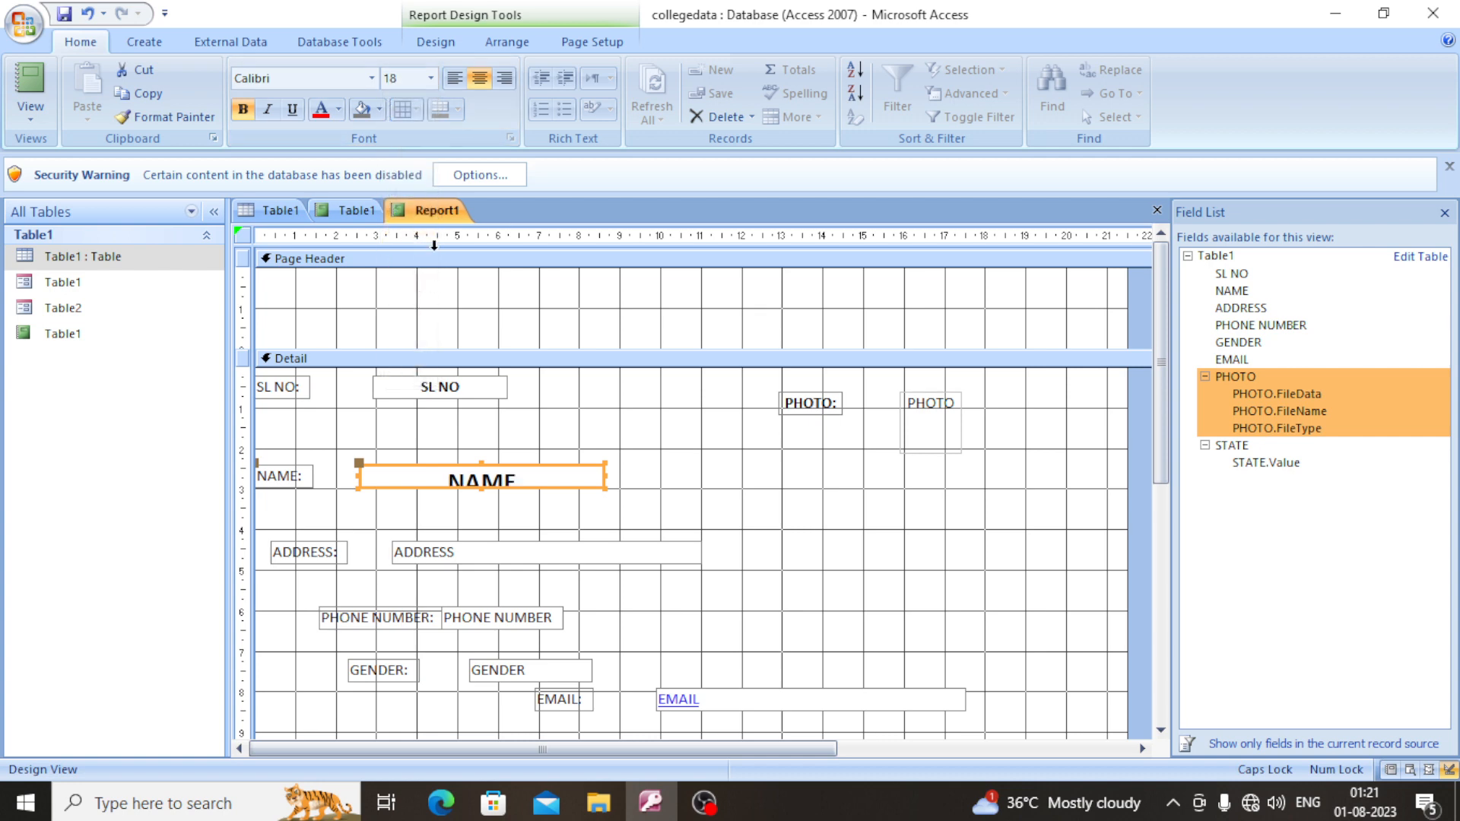
{"action": "left_click", "coordinate": [432, 79]}
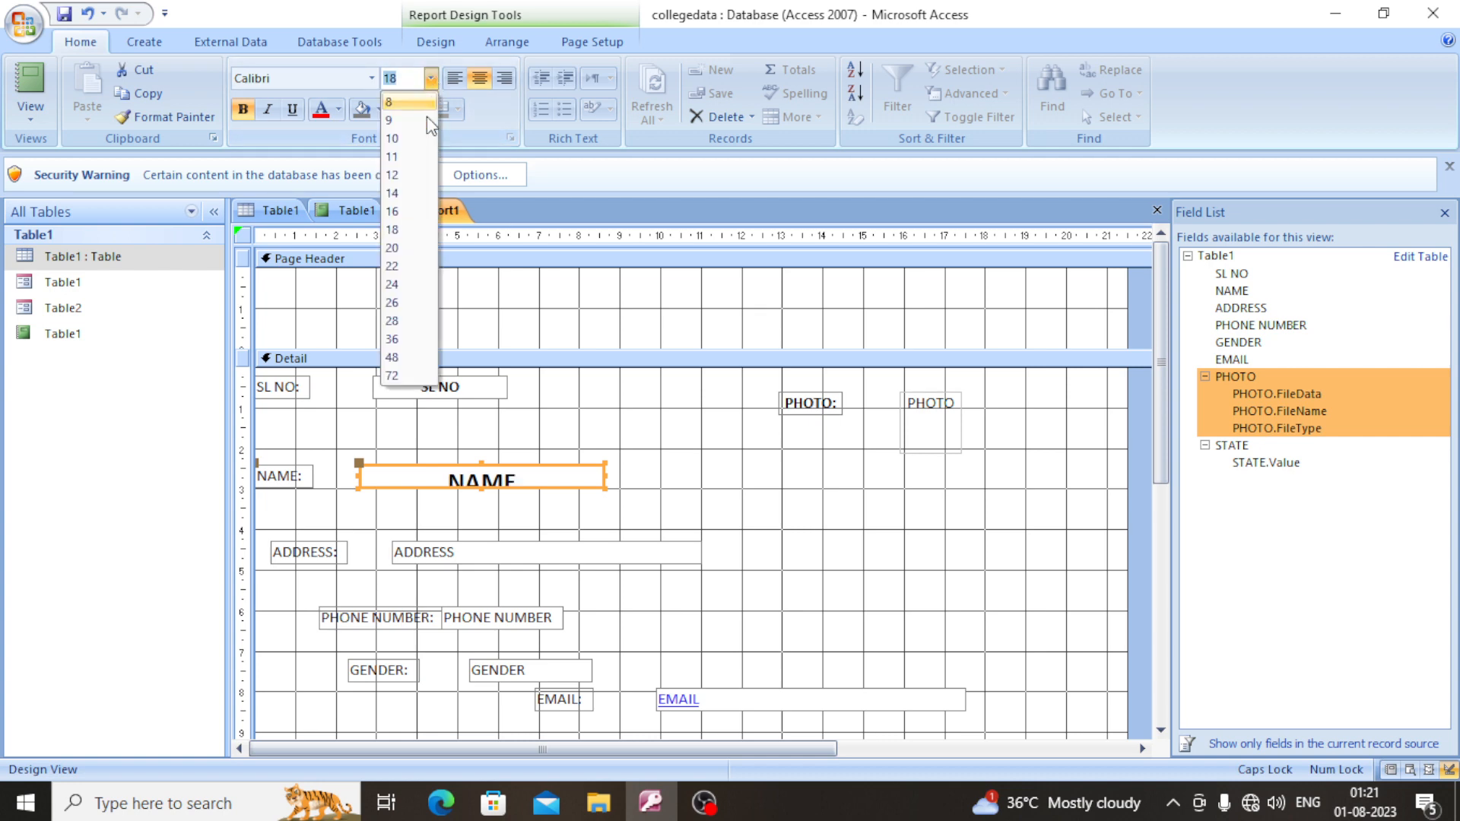
{"action": "left_click", "coordinate": [395, 213]}
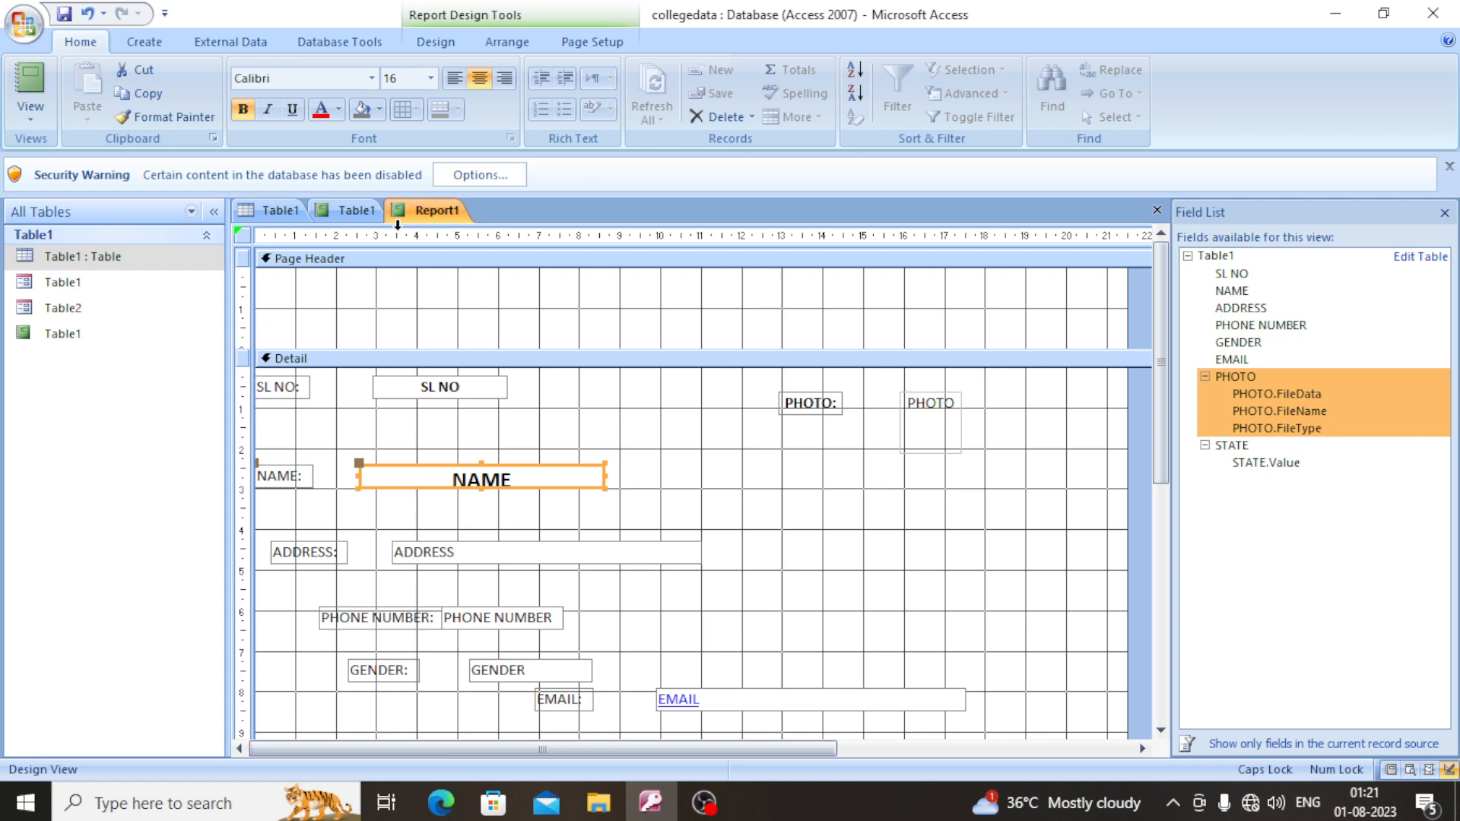
{"action": "left_click", "coordinate": [430, 78]}
{"action": "left_click", "coordinate": [392, 177]}
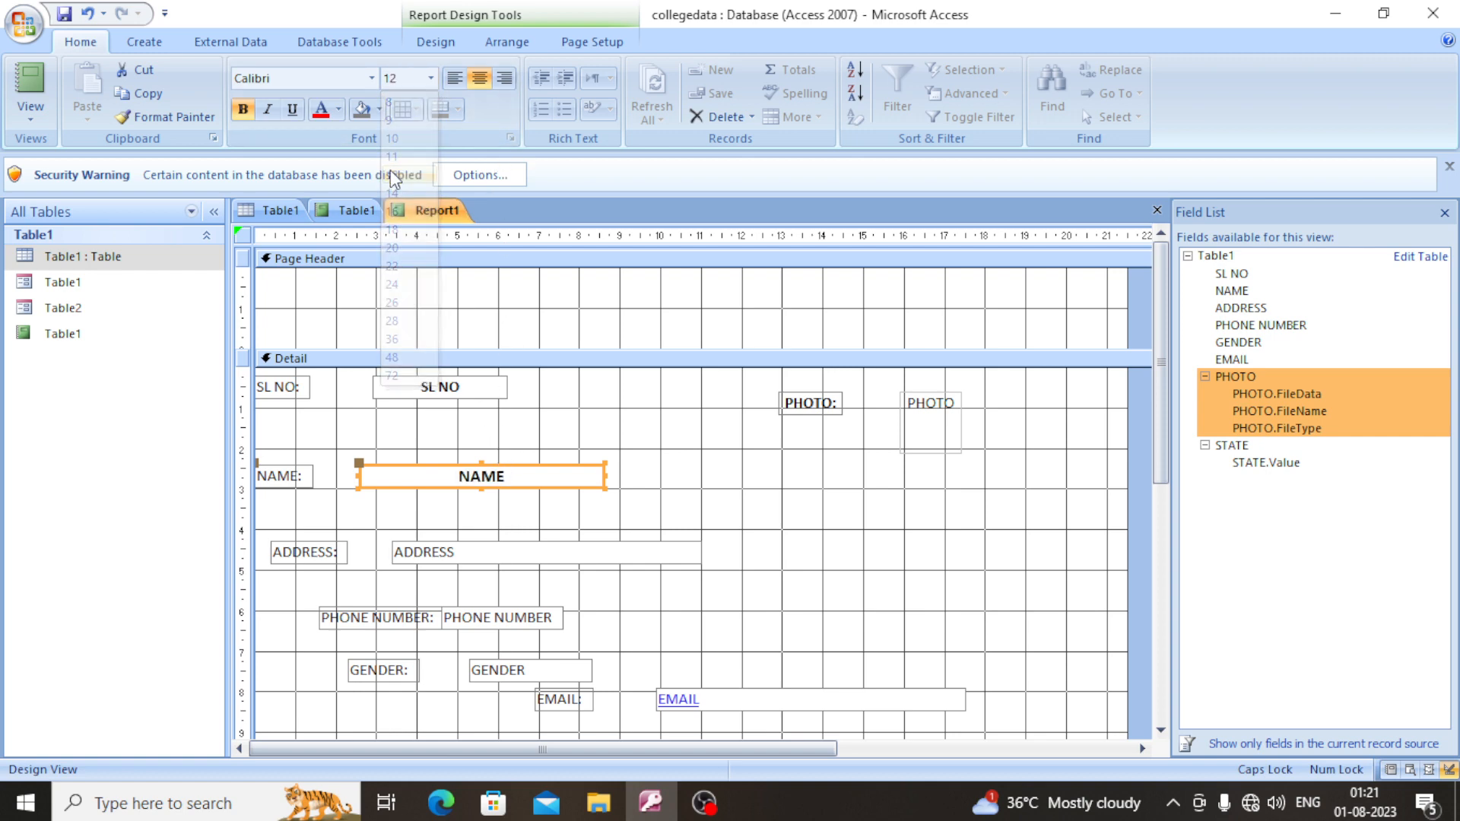
- Make the NAME: and SL NO: labels bold
{"action": "left_click", "coordinate": [612, 549]}
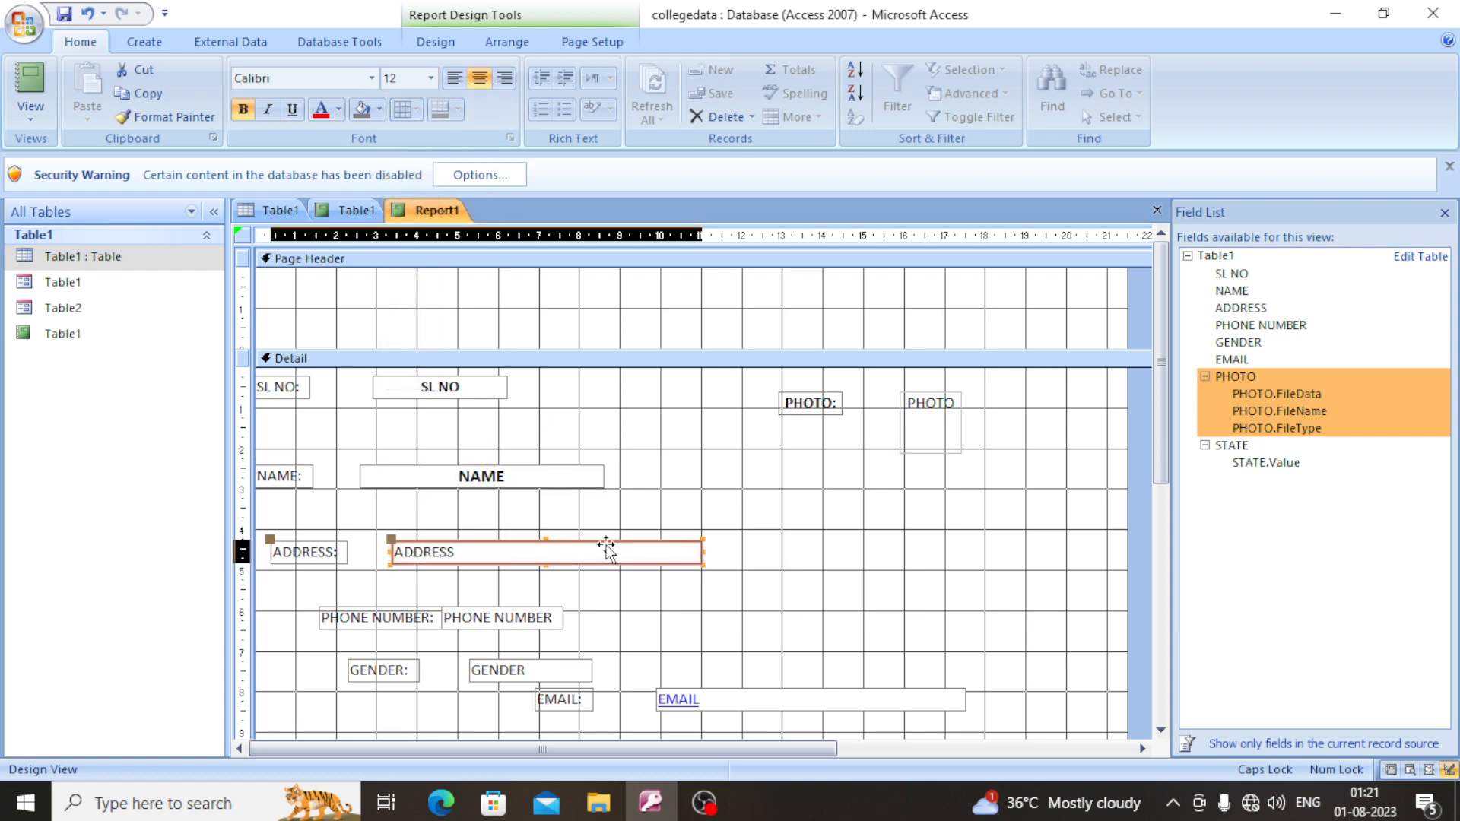
{"action": "left_click", "coordinate": [272, 471]}
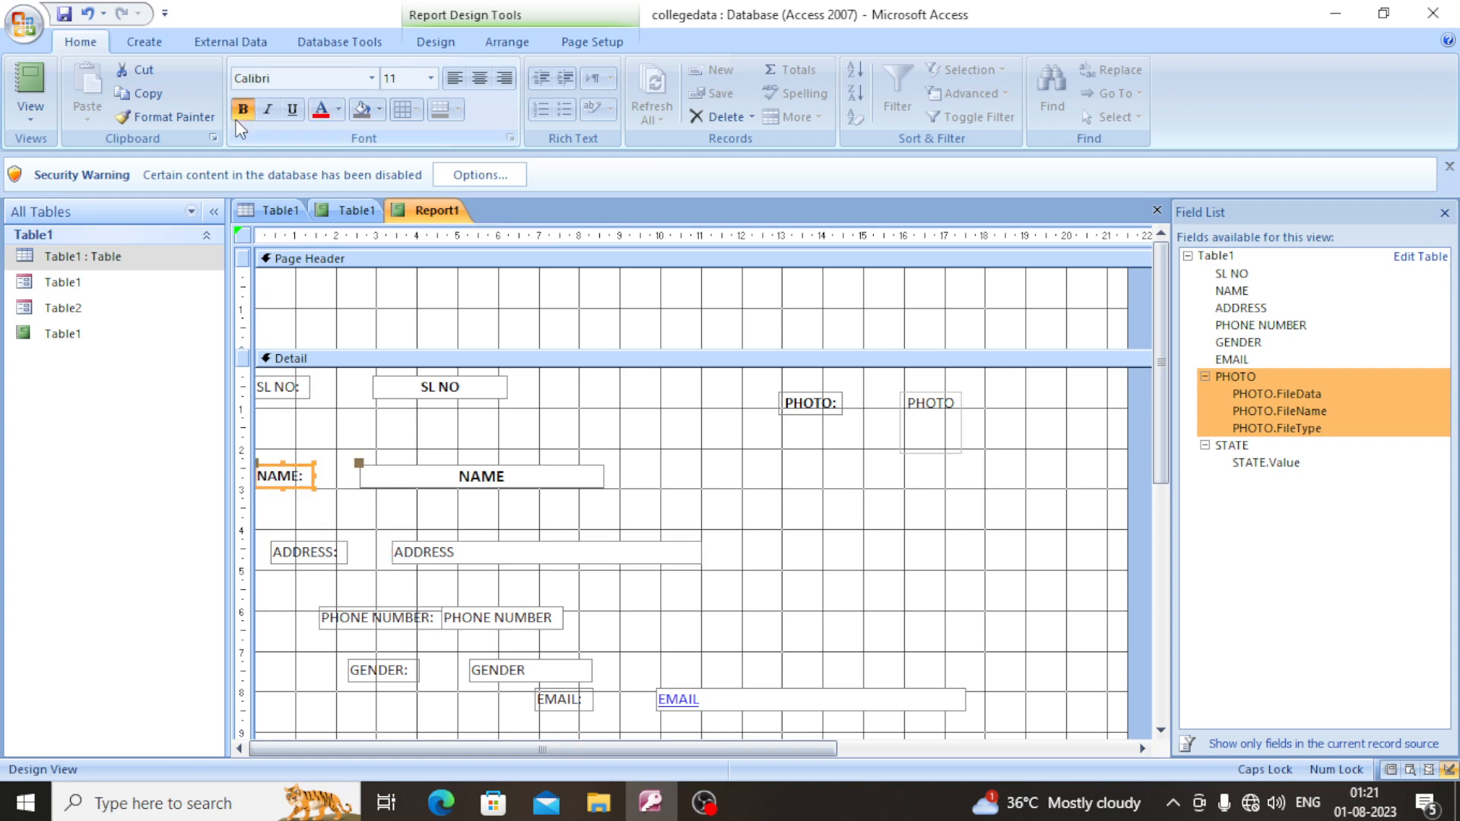
{"action": "left_click", "coordinate": [280, 387]}
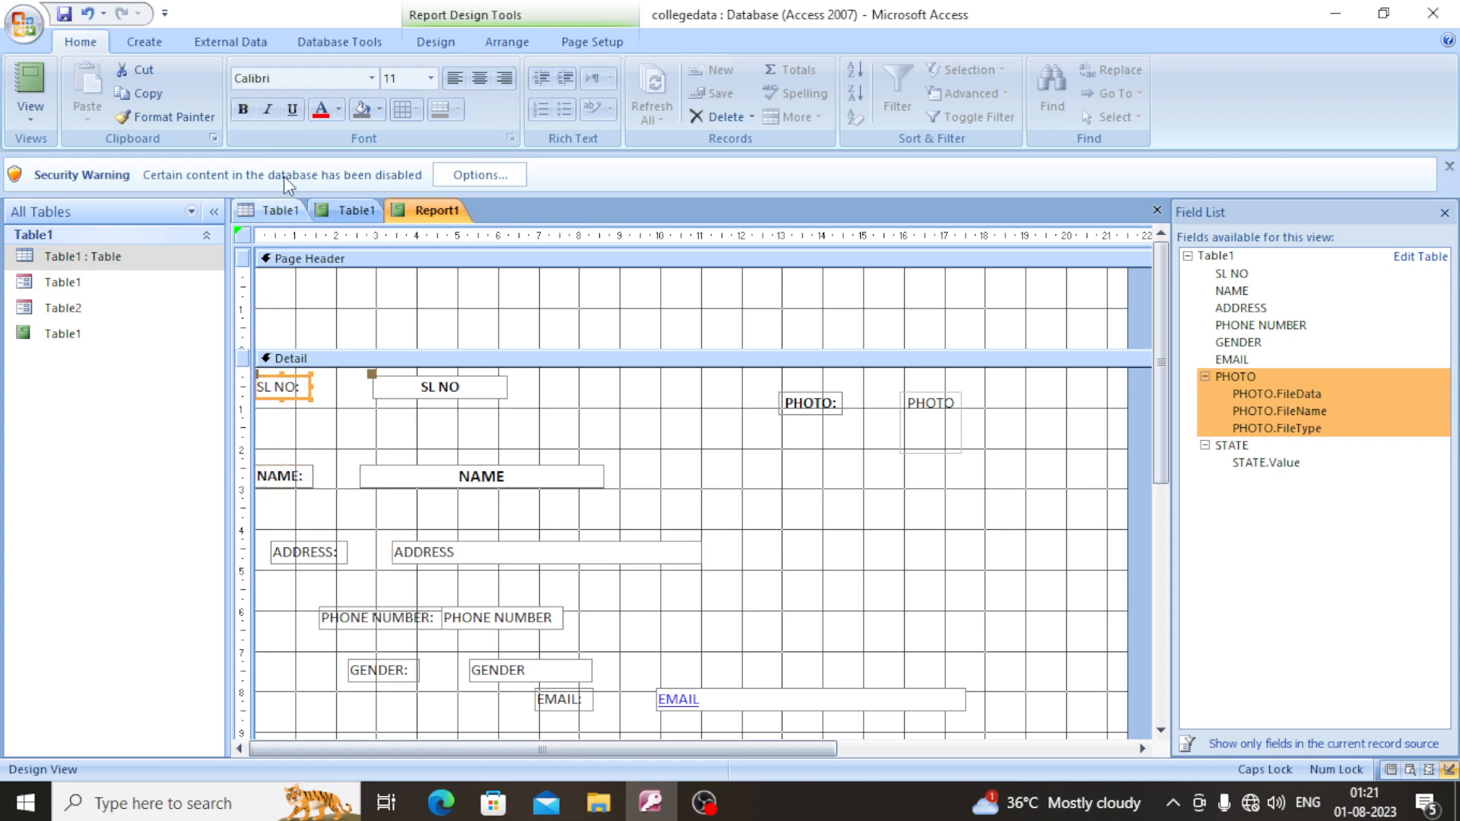
{"action": "left_click", "coordinate": [245, 108]}
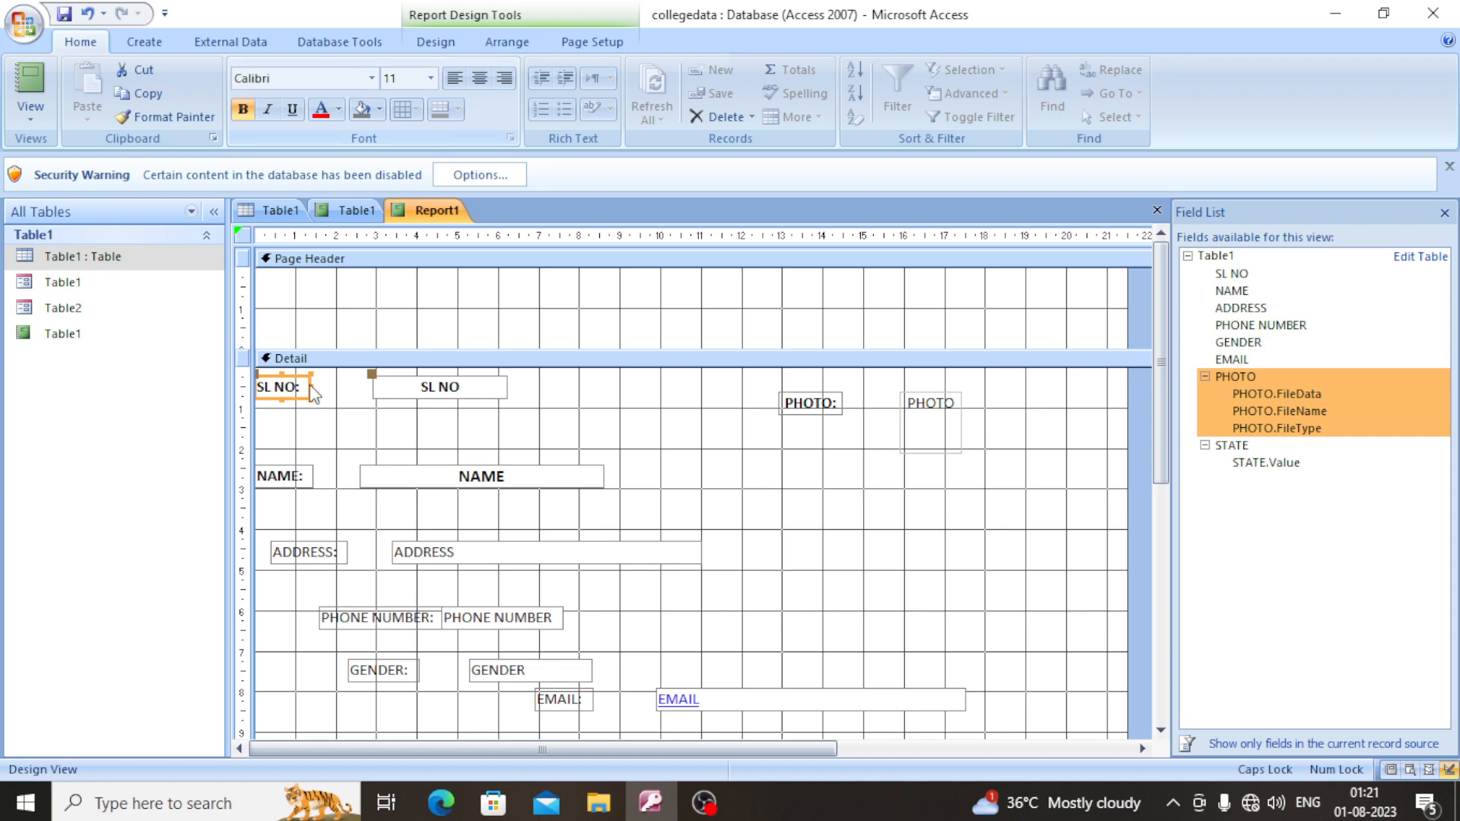
- Enlarge the ADDRESS text box down to about 5.8 on the vertical ruler and across to about 14.4 on the horizontal ruler
{"action": "left_click", "coordinate": [329, 555]}
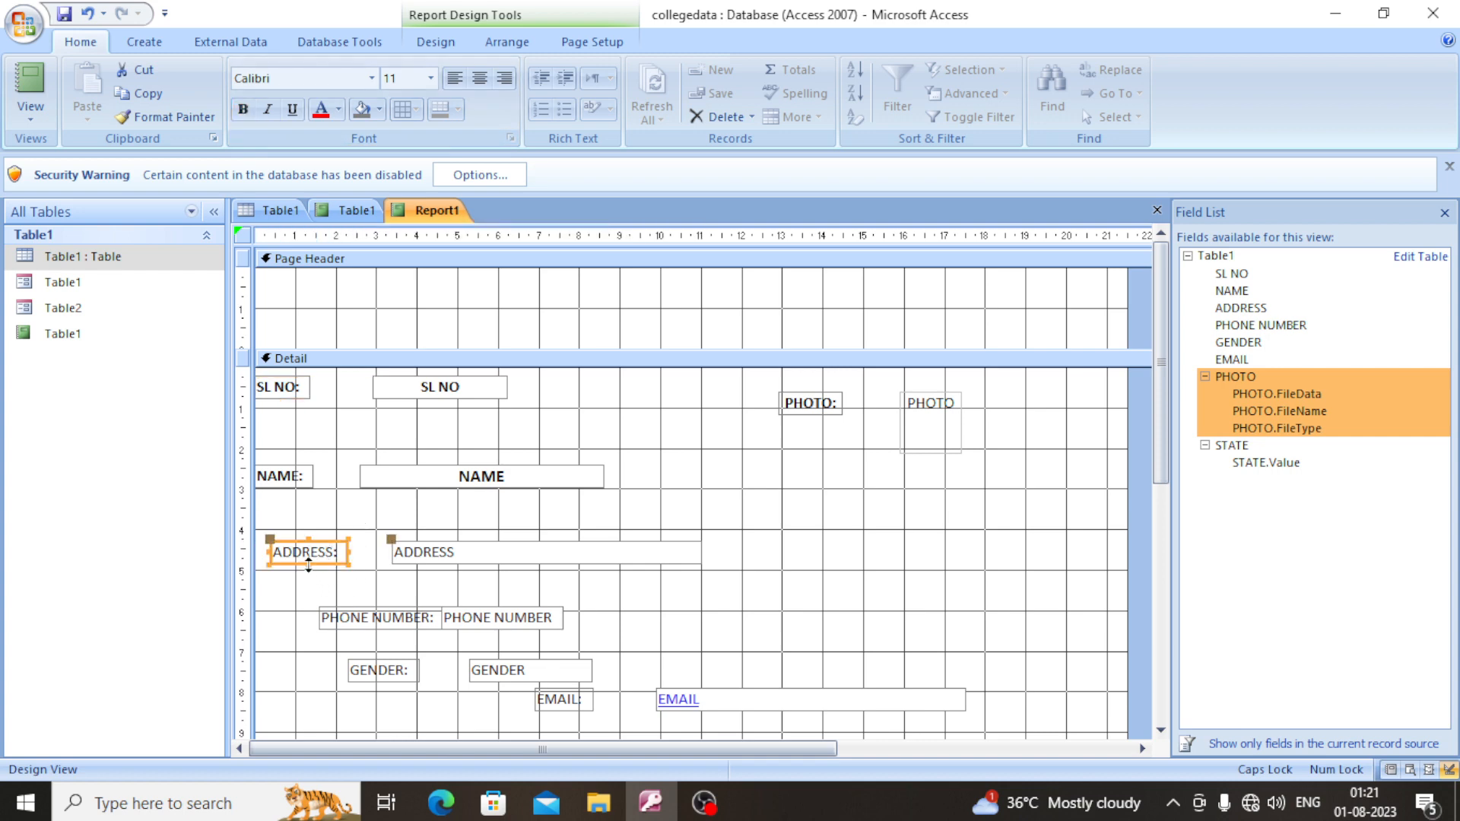
{"action": "left_click", "coordinate": [527, 556]}
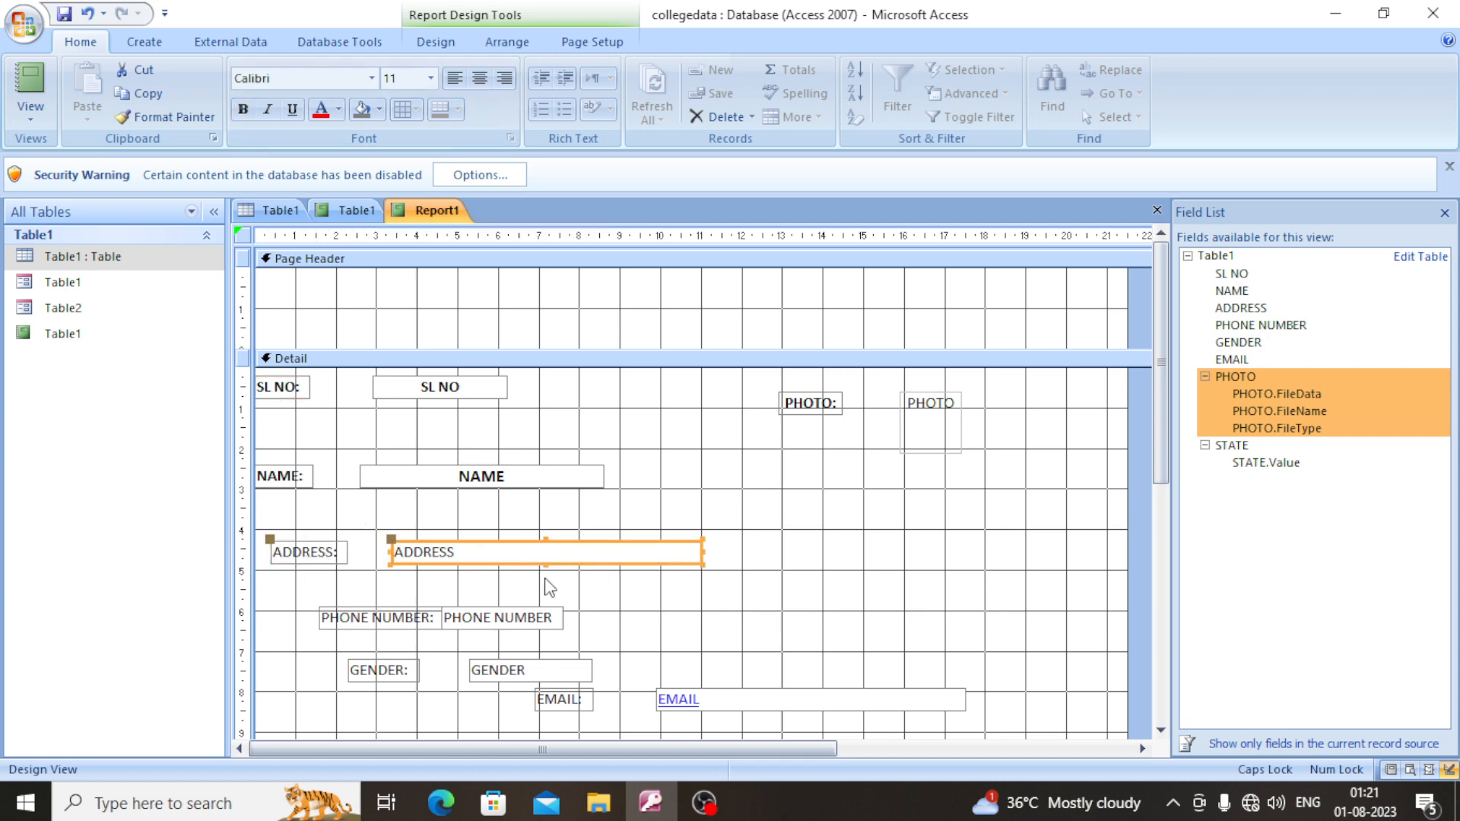
{"action": "left_click_drag", "start_coordinate": [545, 563], "coordinate": [545, 603]}
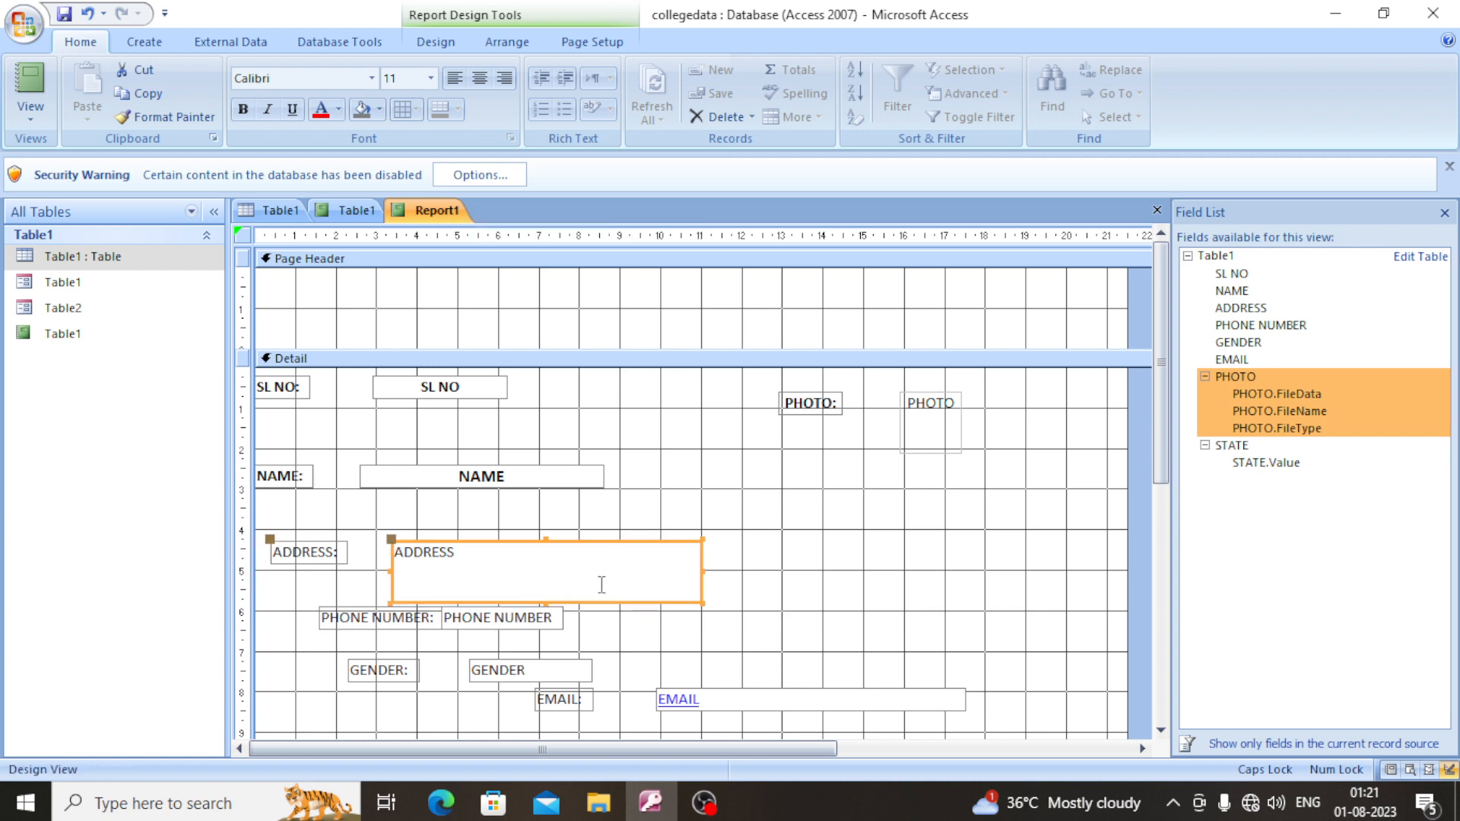
{"action": "left_click_drag", "start_coordinate": [702, 569], "coordinate": [839, 569]}
- Shift the PHONE NUMBER: label left from its text box, widen the text box to about 11.3 on the horizontal ruler and center its text
{"action": "left_click", "coordinate": [377, 618]}
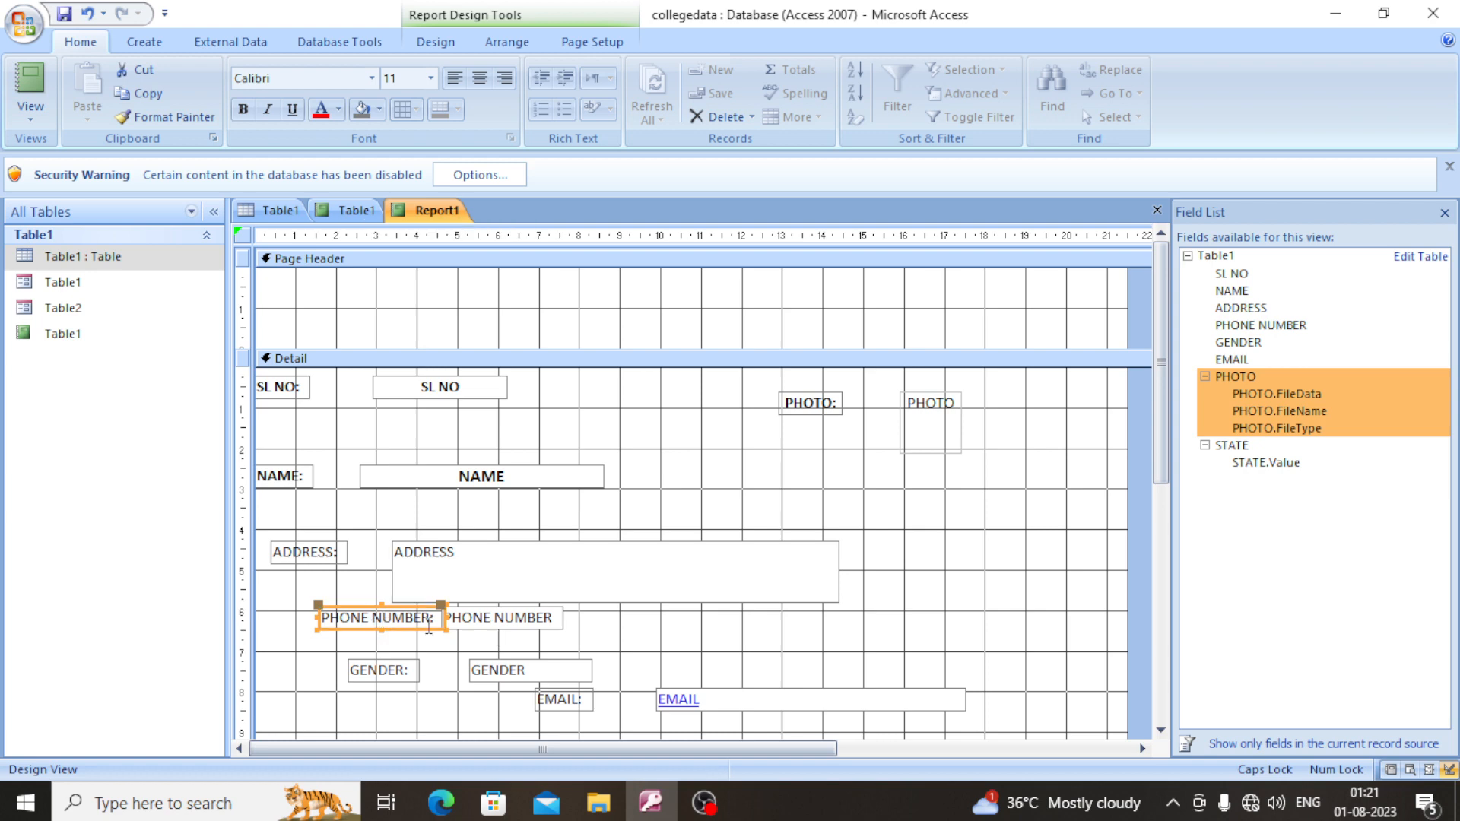
{"action": "left_click_drag", "start_coordinate": [358, 606], "coordinate": [714, 621]}
{"action": "left_click", "coordinate": [377, 625]}
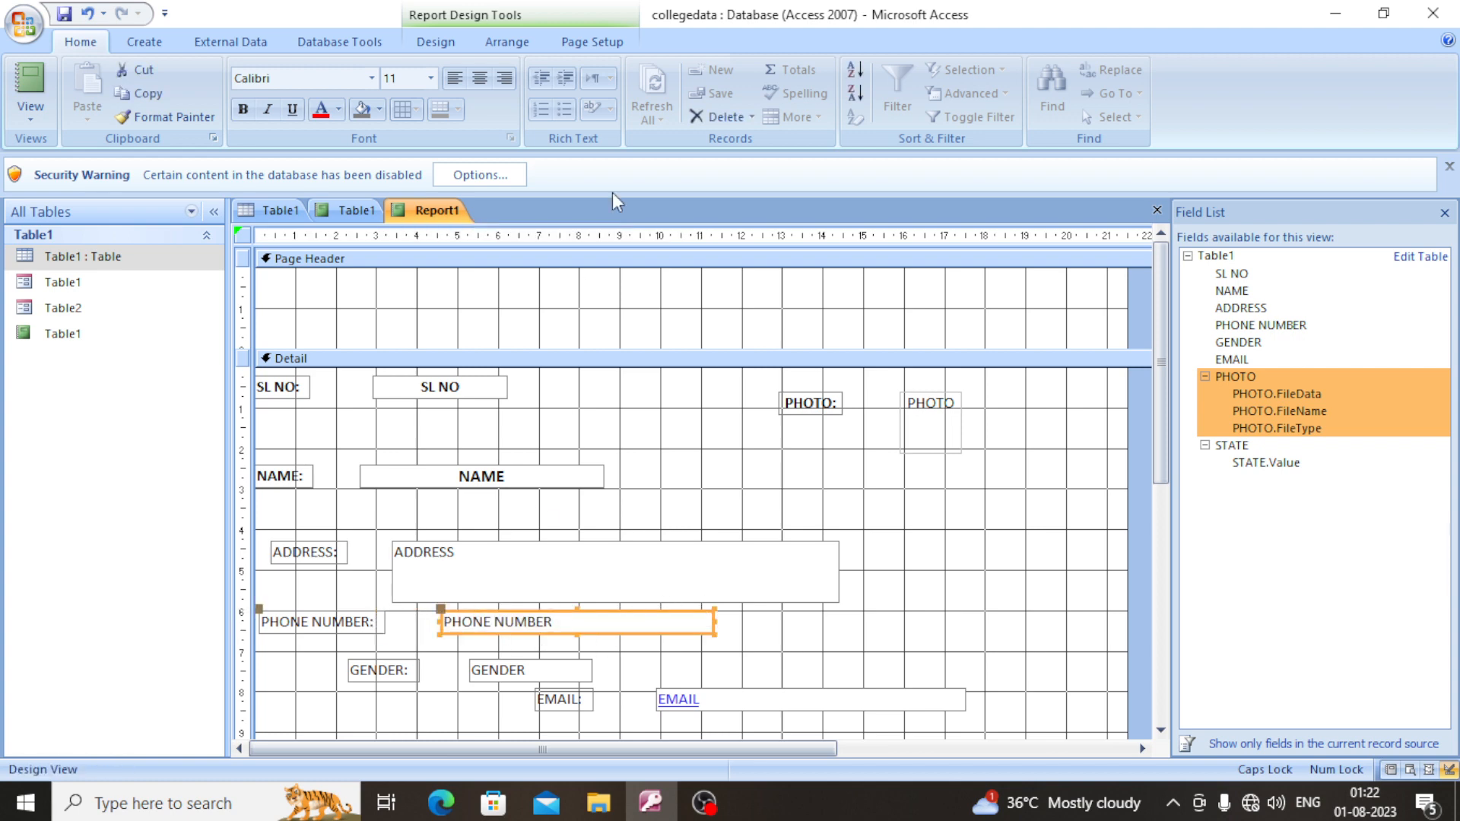
{"action": "left_click", "coordinate": [479, 78]}
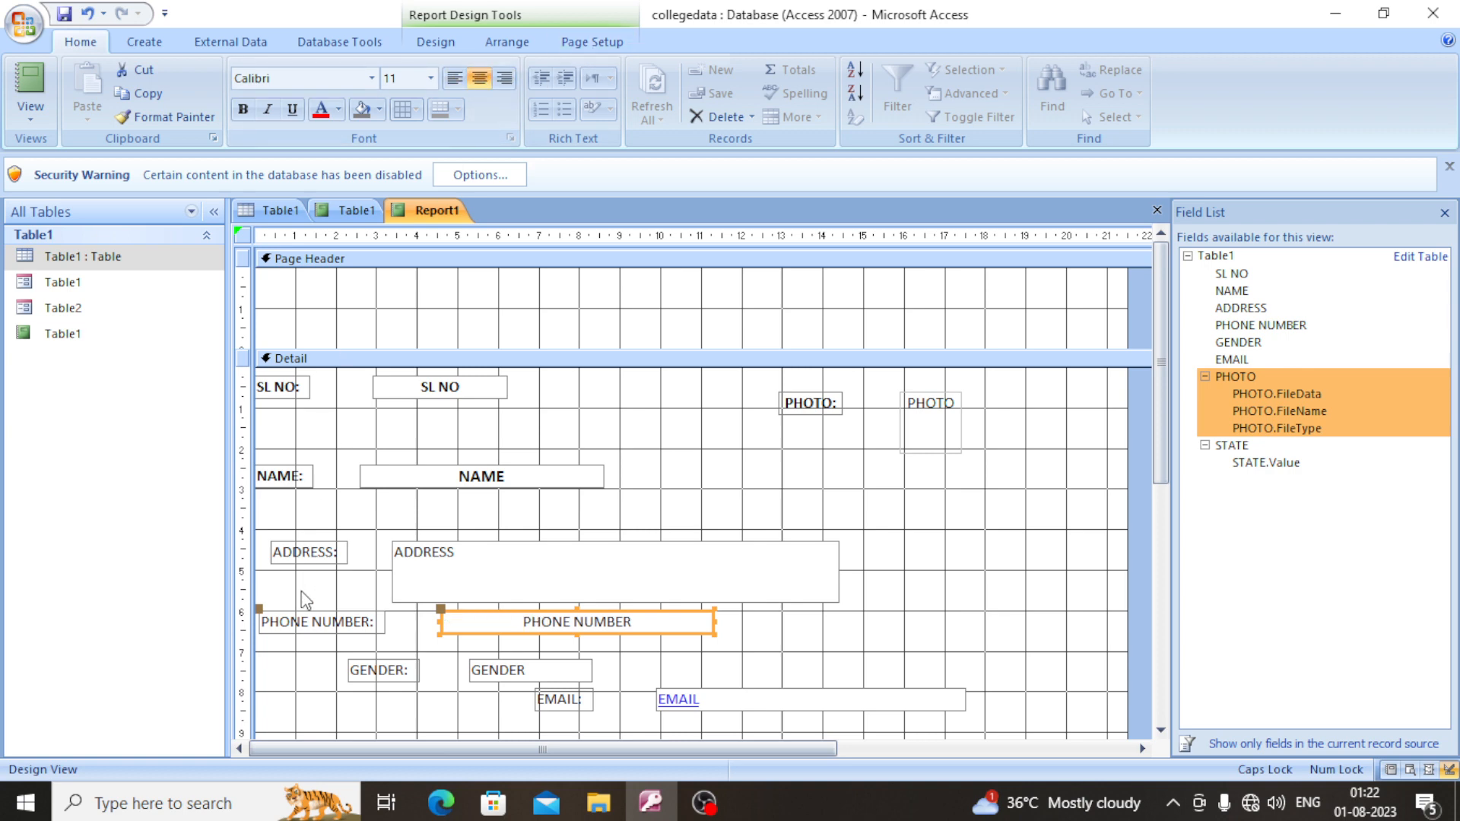
- Make the PHONE NUMBER: and ADDRESS: labels bold
{"action": "left_click", "coordinate": [309, 623], "text": "shift"}
{"action": "left_click", "coordinate": [309, 624]}
{"action": "left_click", "coordinate": [243, 108]}
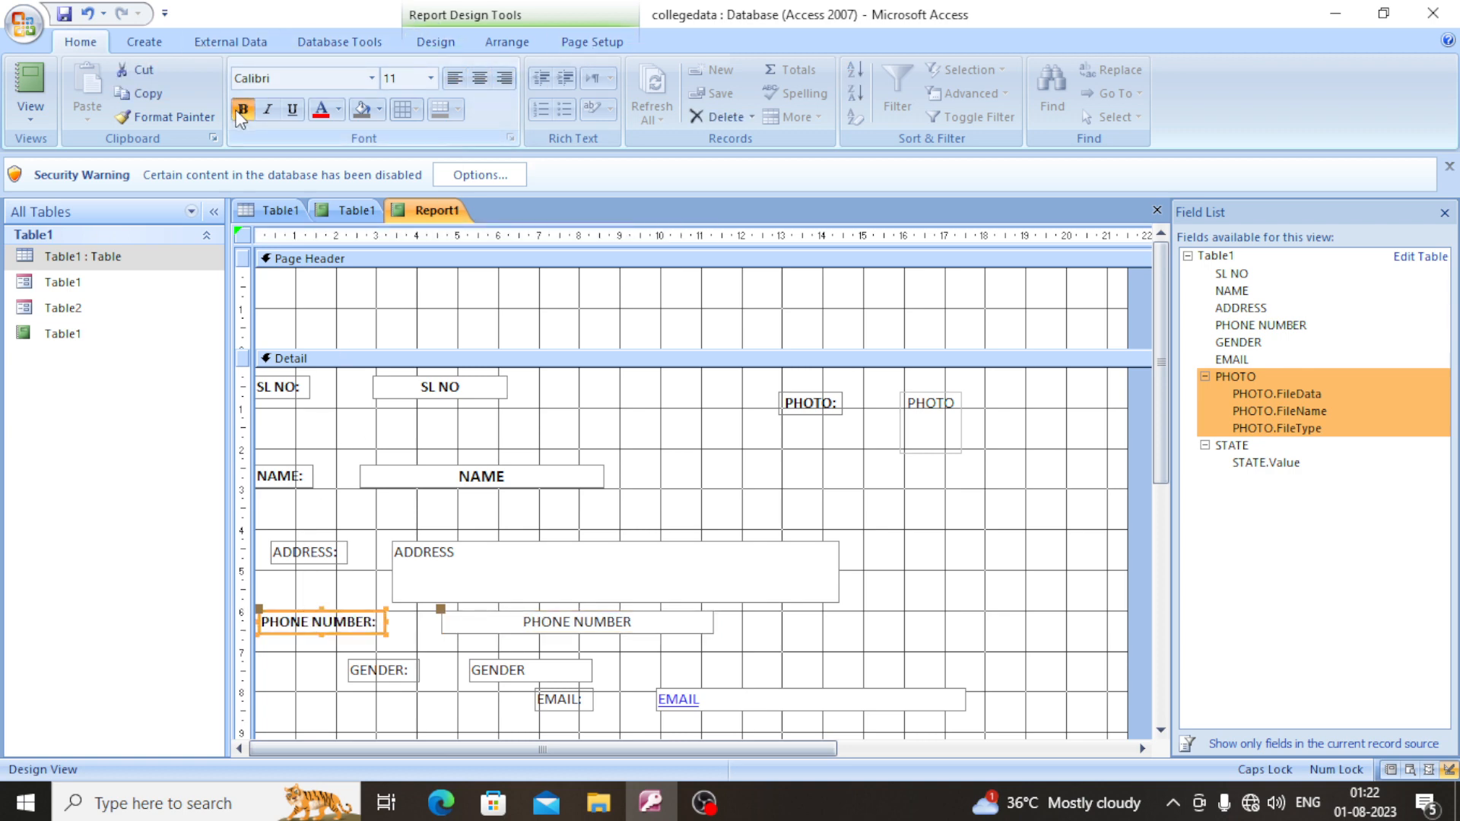
{"action": "left_click", "coordinate": [307, 555]}
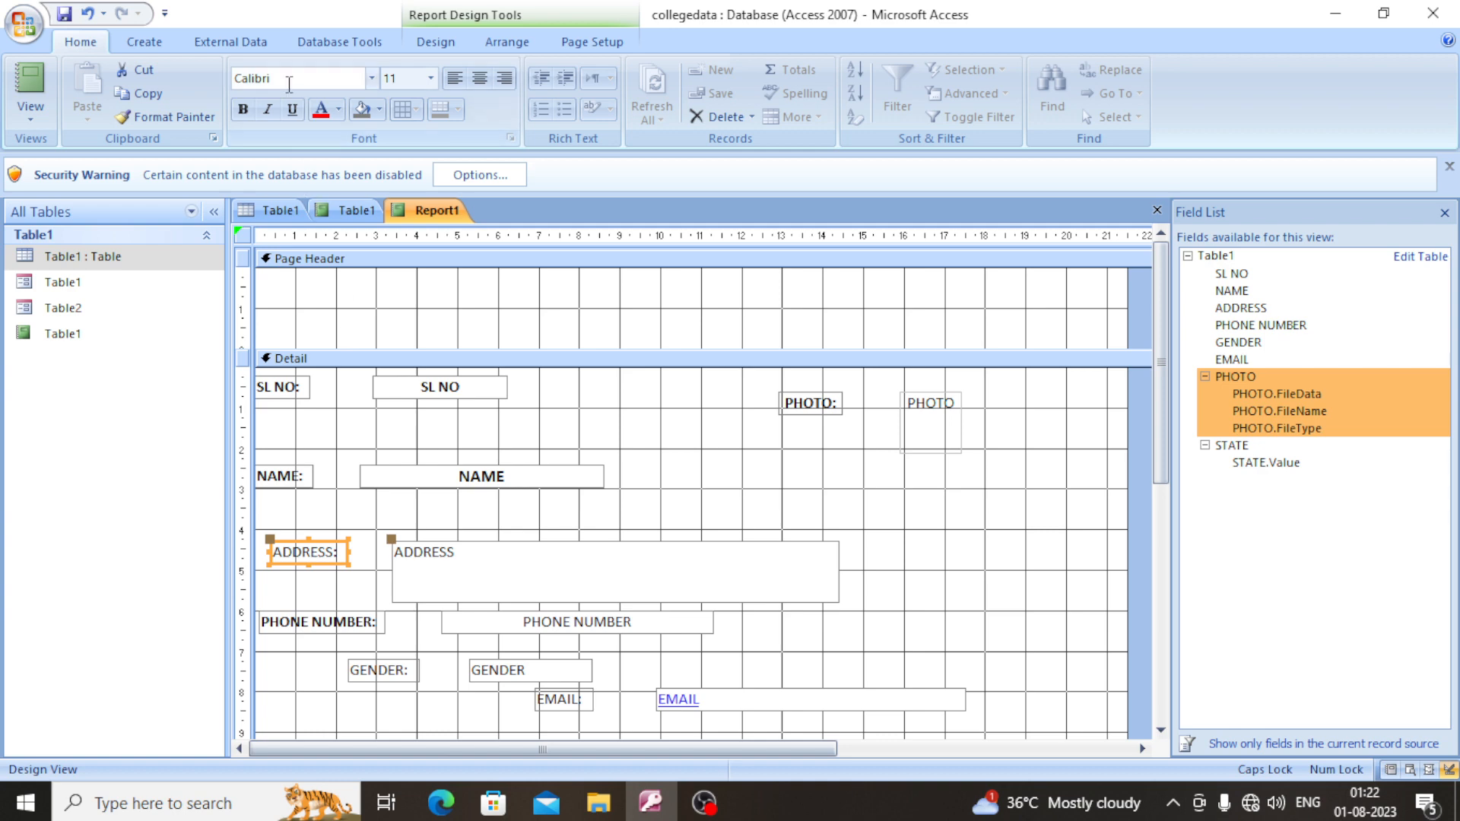
{"action": "left_click", "coordinate": [243, 109]}
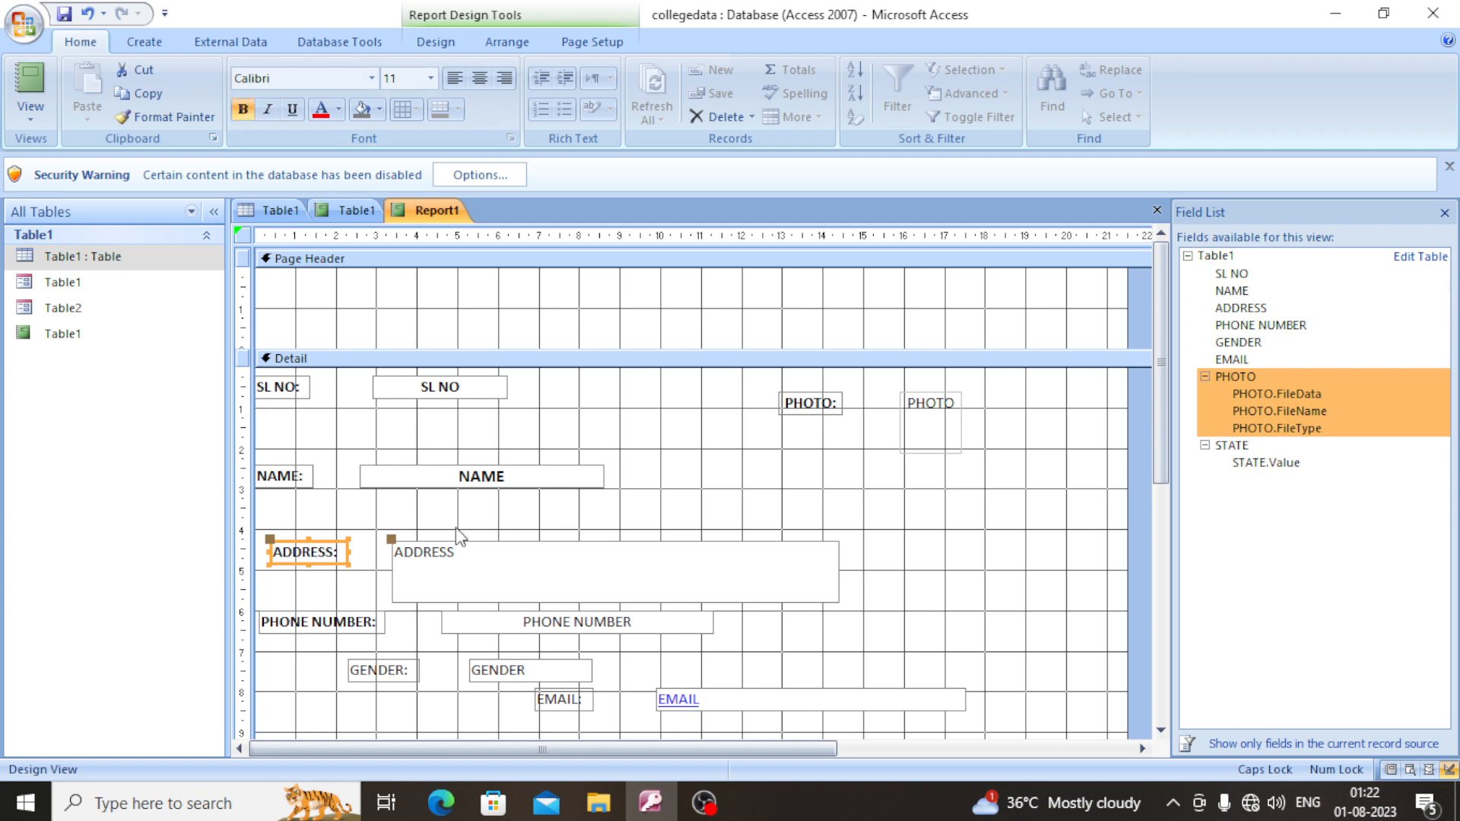
- Make the text in the ADDRESS and PHONE NUMBER text boxes bold
{"action": "left_click", "coordinate": [509, 592]}
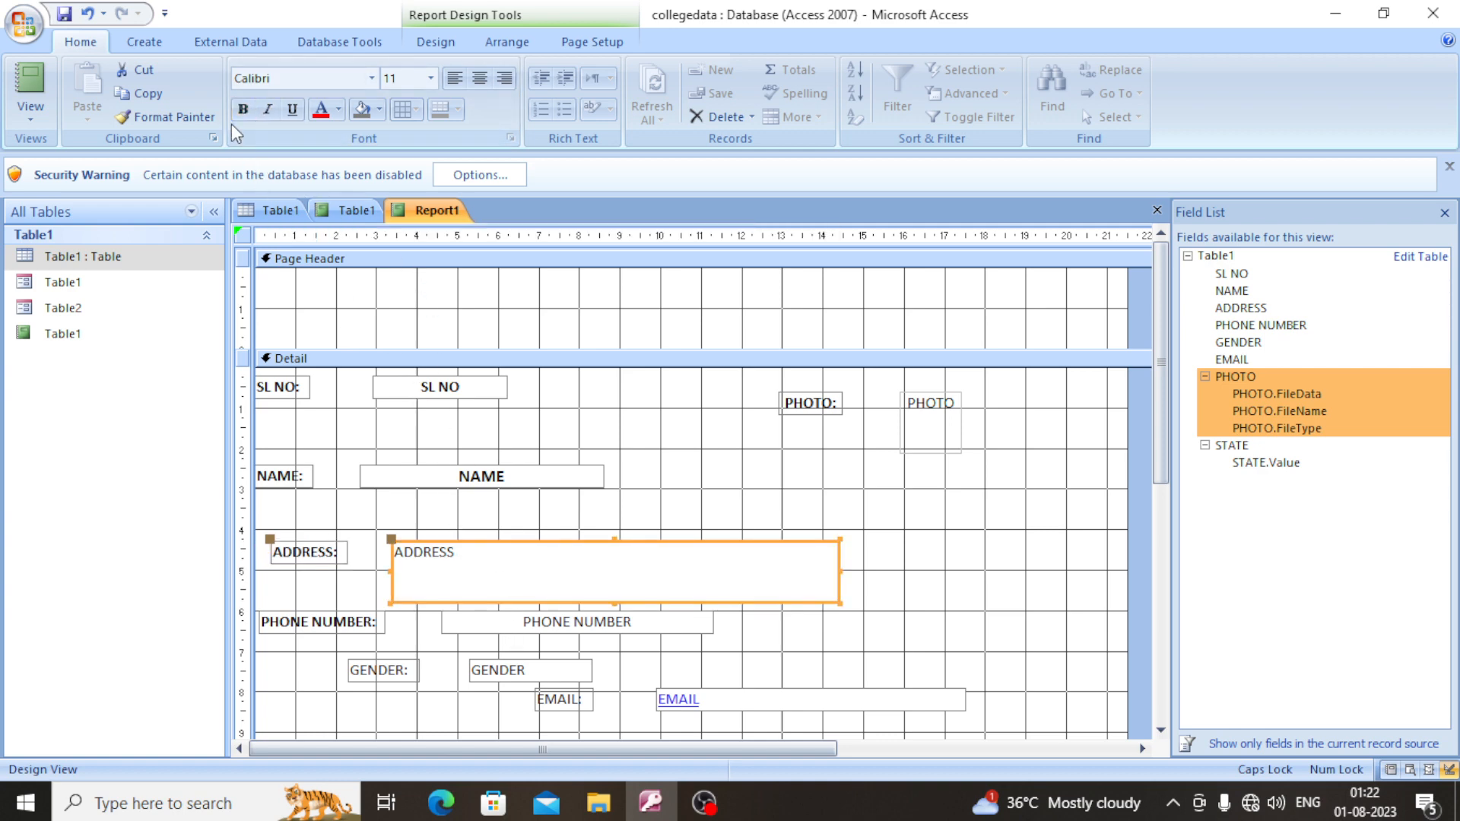
{"action": "left_click", "coordinate": [540, 625]}
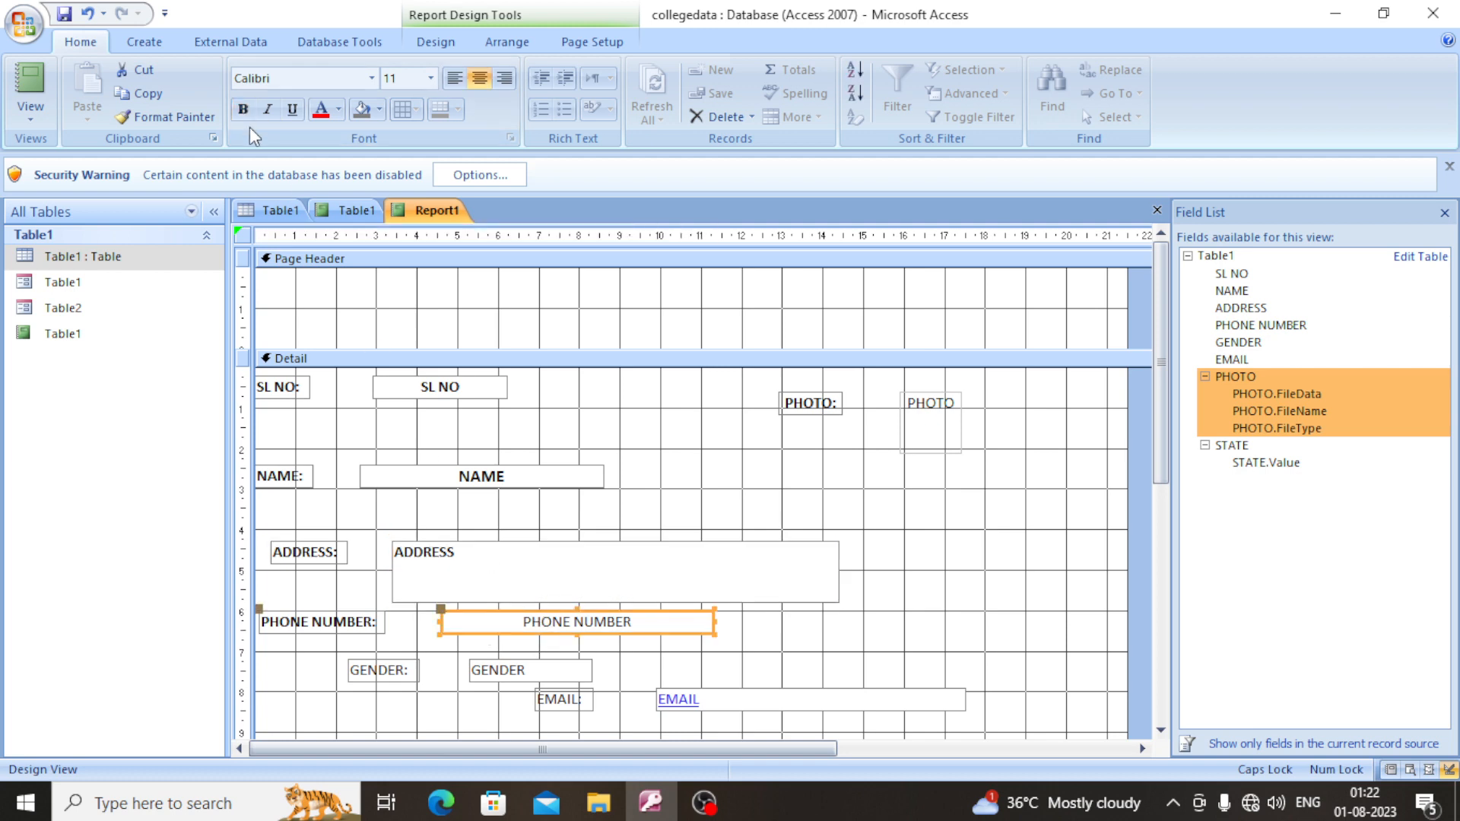
{"action": "key", "text": "ctrl+b"}
- Move the GENDER: label and its text box left together, placing the label at about 0.7 on the horizontal ruler
{"action": "left_click", "coordinate": [400, 672]}
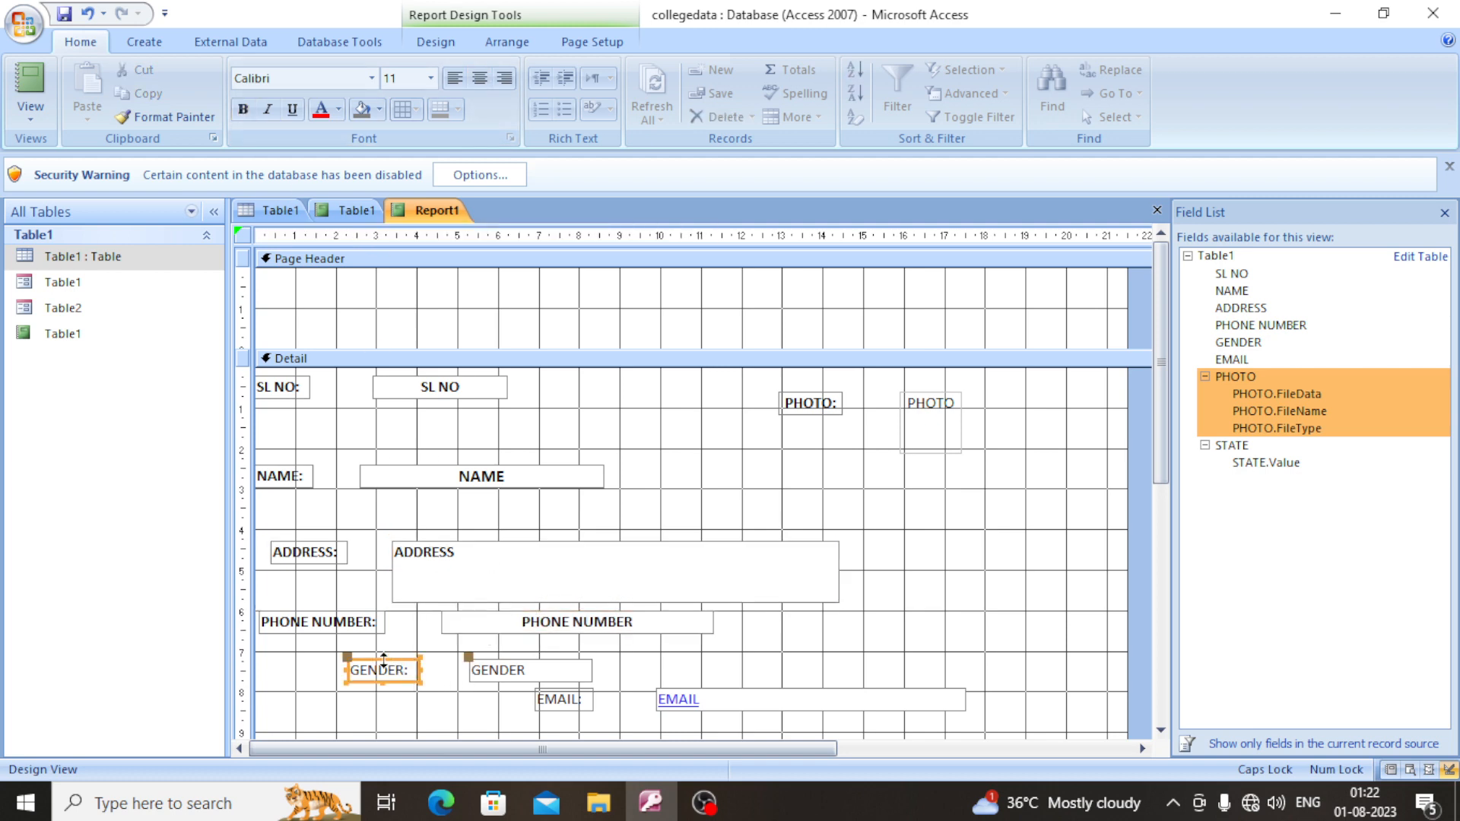
{"action": "left_click_drag", "start_coordinate": [368, 661], "coordinate": [303, 657]}
{"action": "left_click", "coordinate": [474, 672]}
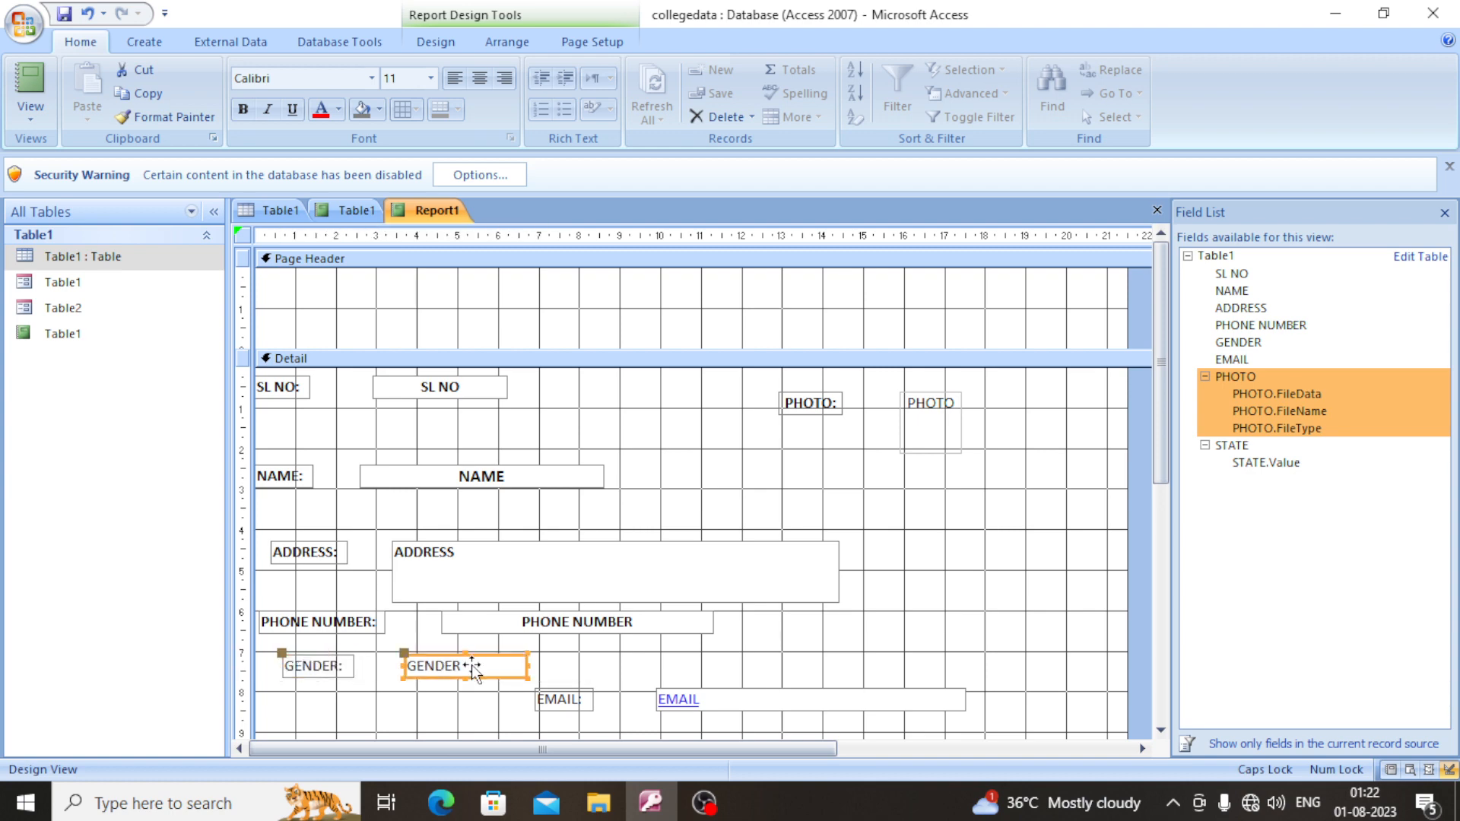
- Move the EMAIL: label and its text box left beneath GENDER, placing the label at about 0.3 on the horizontal ruler
{"action": "scroll", "coordinate": [540, 703], "scroll_direction": "down", "scroll_amount": 2}
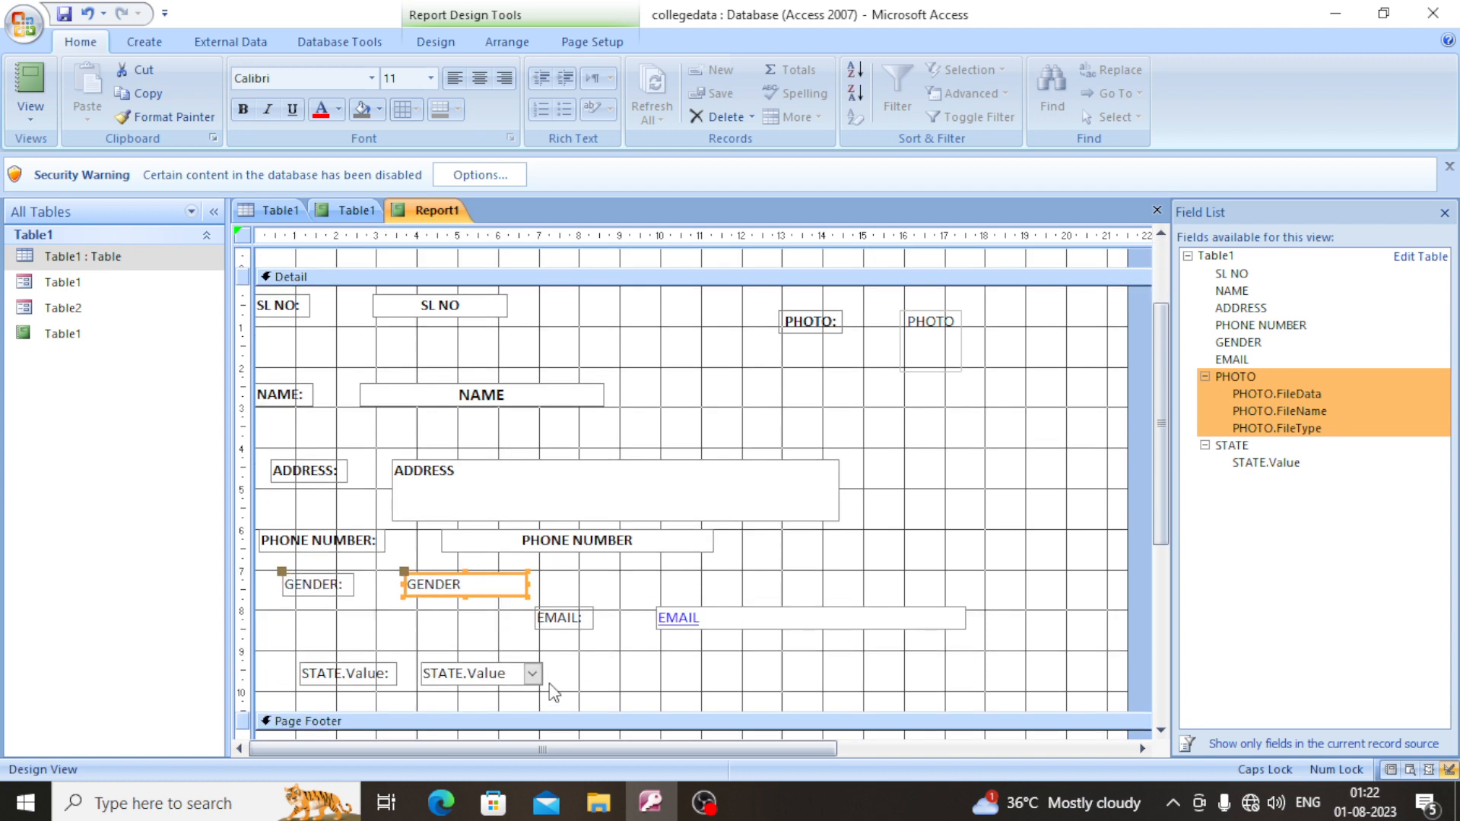
{"action": "left_click", "coordinate": [581, 621]}
{"action": "left_click_drag", "start_coordinate": [580, 609], "coordinate": [317, 616]}
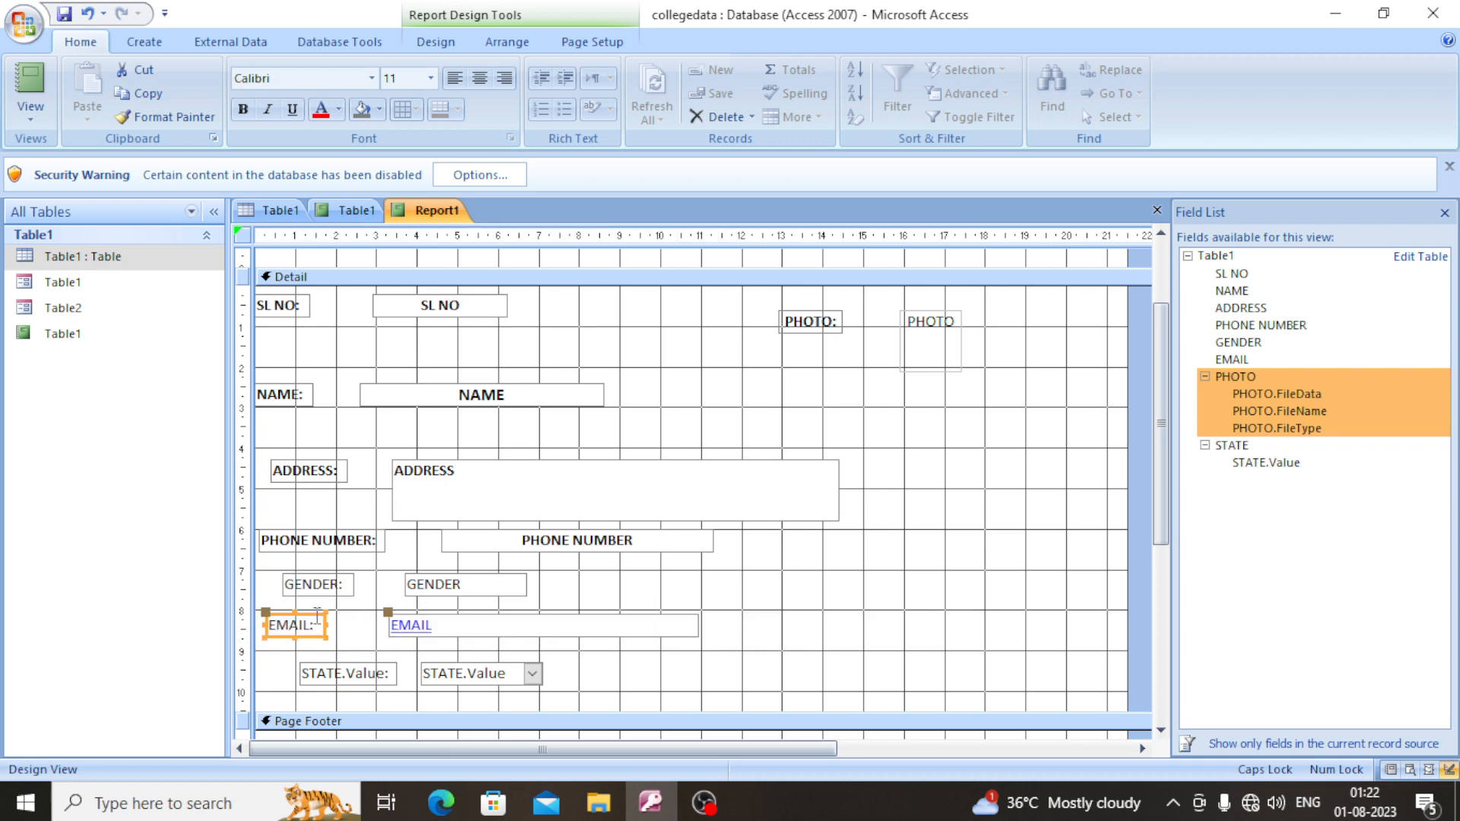
{"action": "left_click", "coordinate": [472, 629]}
- Move the STATE.Value: label and its combo box left beneath EMAIL, placing the label at about 0.1 on the horizontal ruler
{"action": "scroll", "coordinate": [375, 695], "scroll_direction": "down", "scroll_amount": 1}
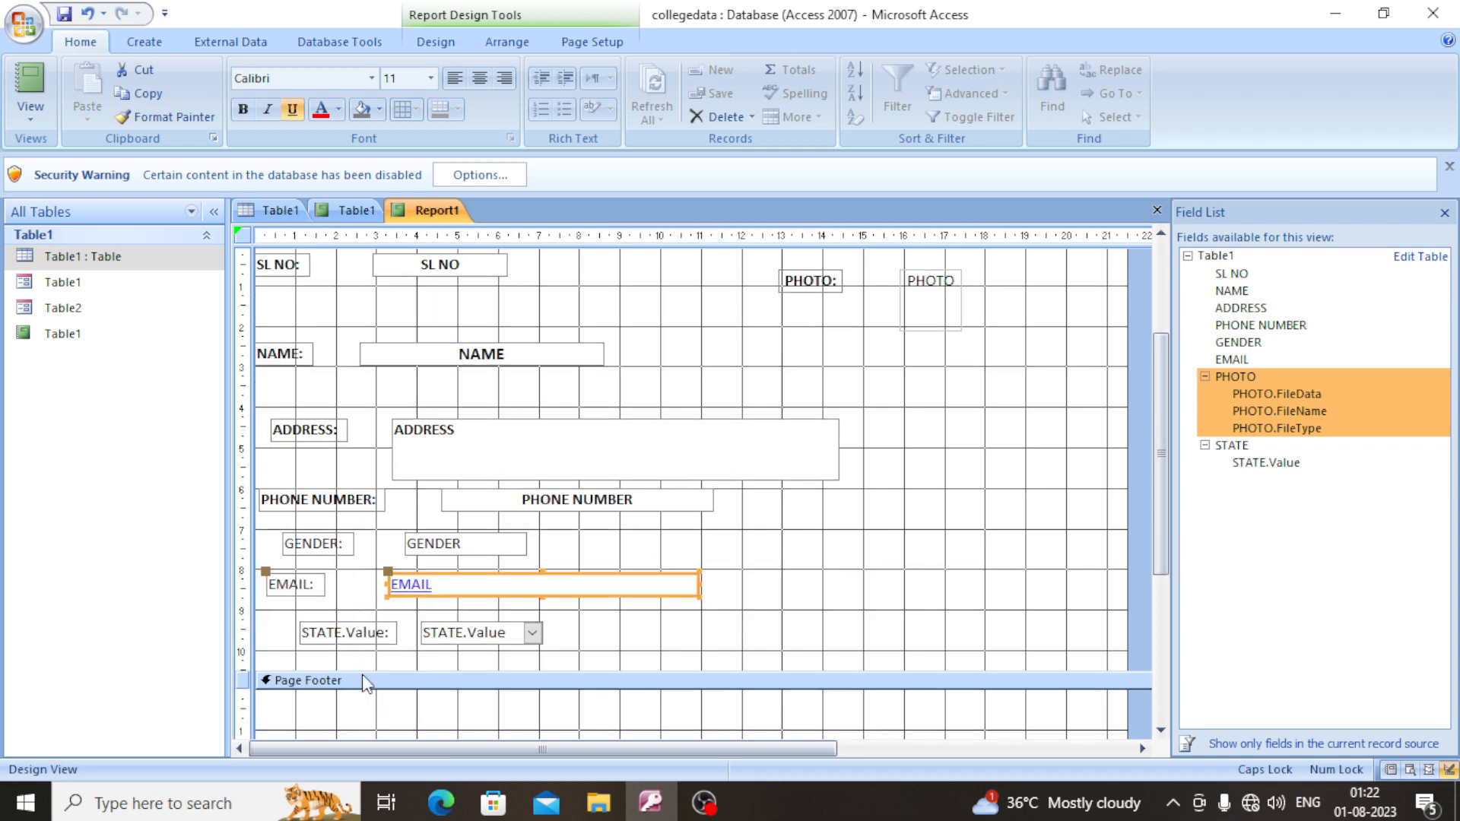
{"action": "left_click", "coordinate": [353, 632]}
{"action": "left_click_drag", "start_coordinate": [340, 625], "coordinate": [298, 624]}
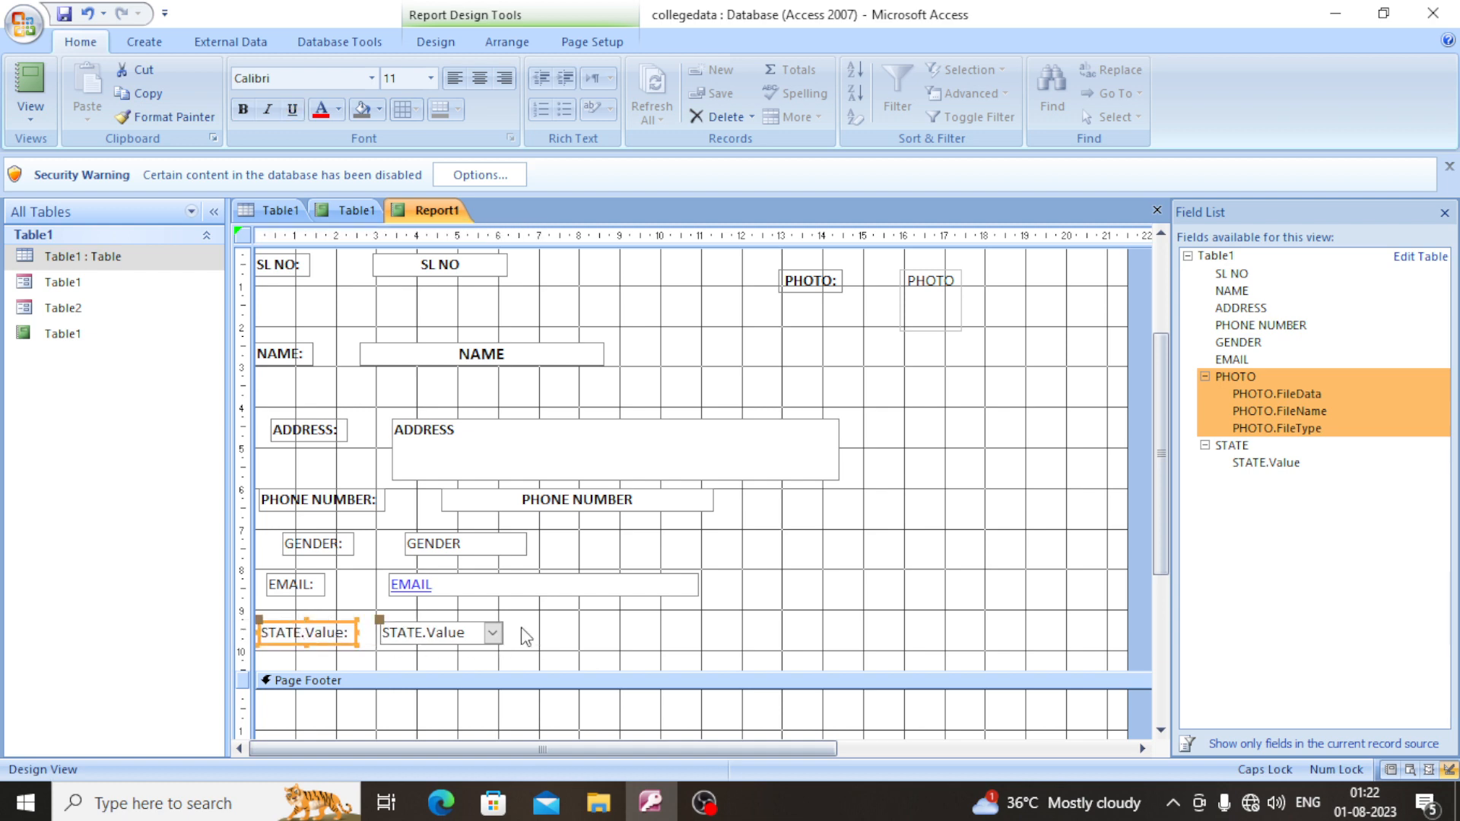
{"action": "scroll", "coordinate": [555, 610], "scroll_direction": "up", "scroll_amount": 1}
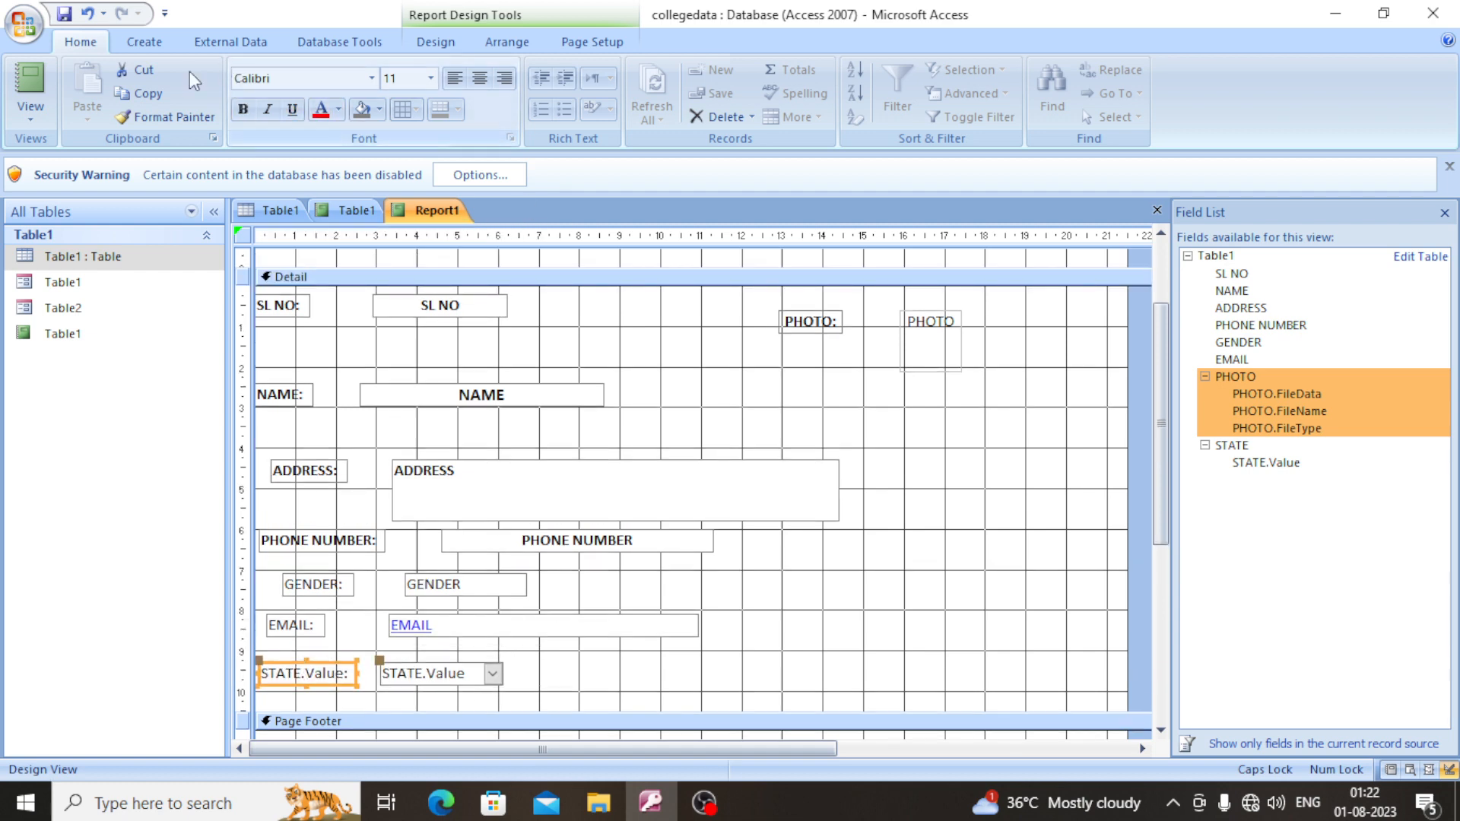
- Switch the report to Report View and examine the field layout and formatting across all records
{"action": "left_click", "coordinate": [35, 118]}
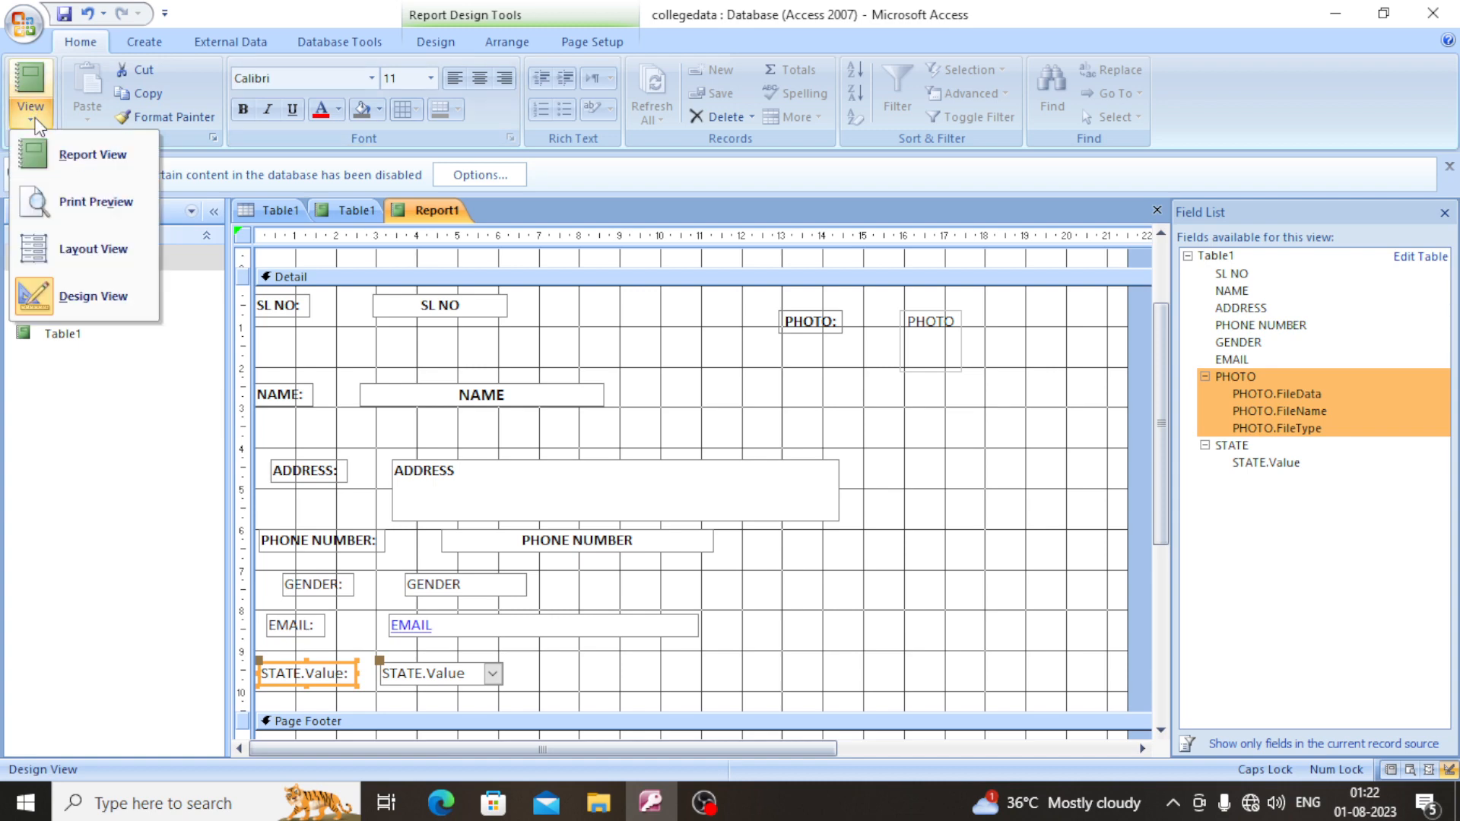
{"action": "left_click", "coordinate": [67, 155]}
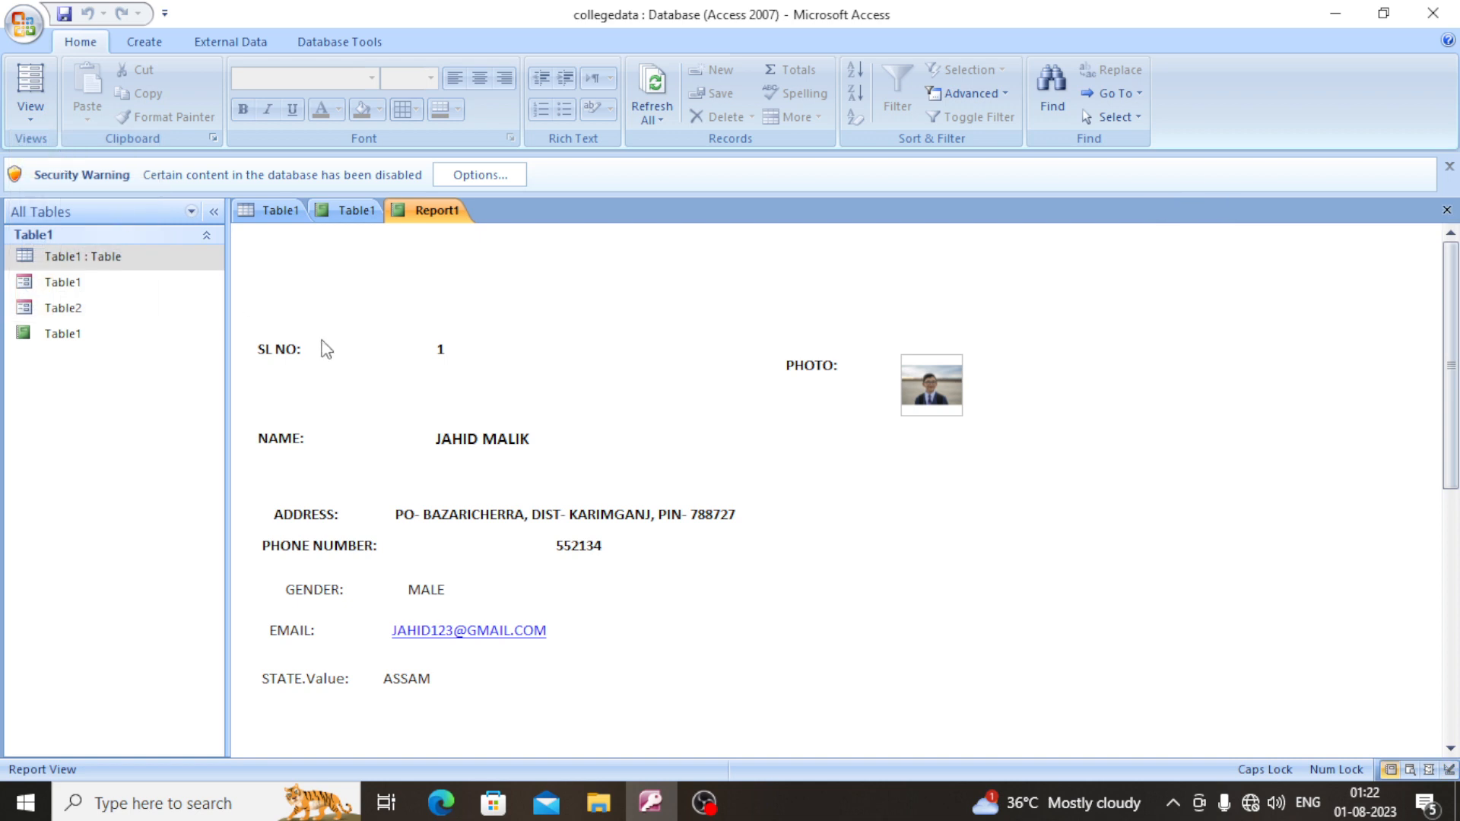
{"action": "scroll", "coordinate": [563, 478], "scroll_direction": "down", "scroll_amount": 1}
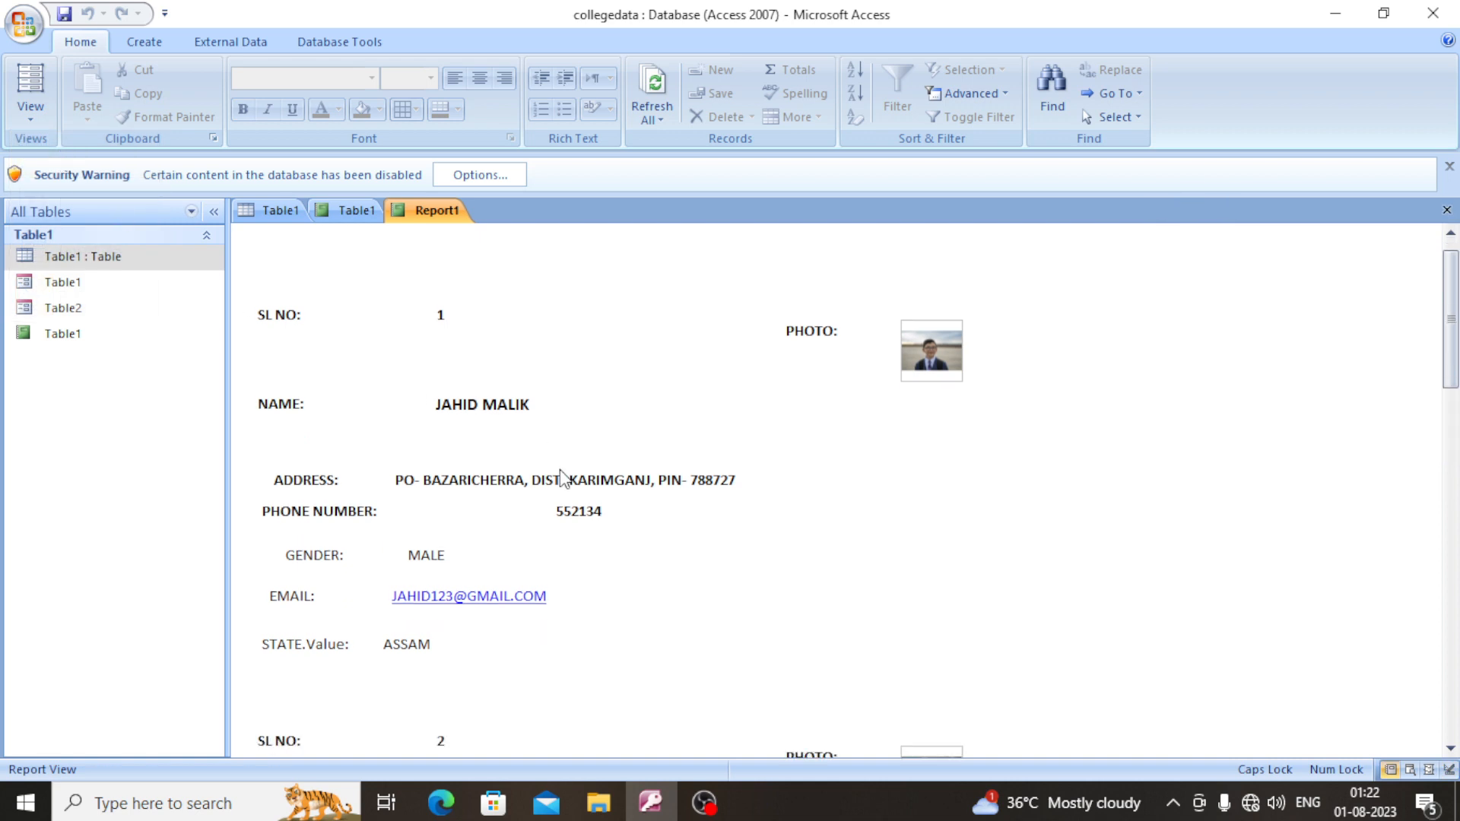
{"action": "scroll", "coordinate": [563, 478], "scroll_direction": "down", "scroll_amount": 1}
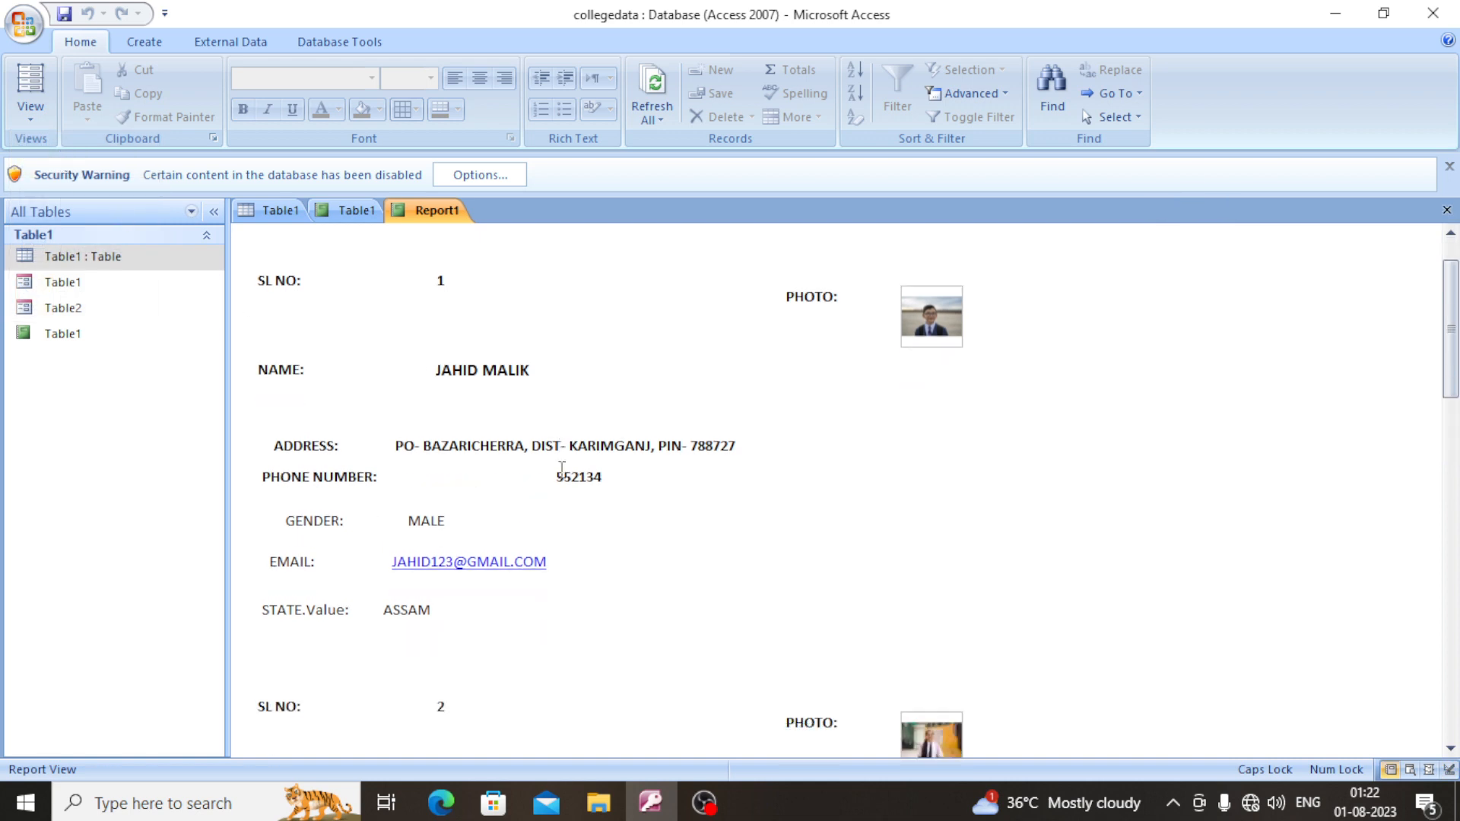
{"action": "scroll", "coordinate": [564, 478], "scroll_direction": "down", "scroll_amount": 1}
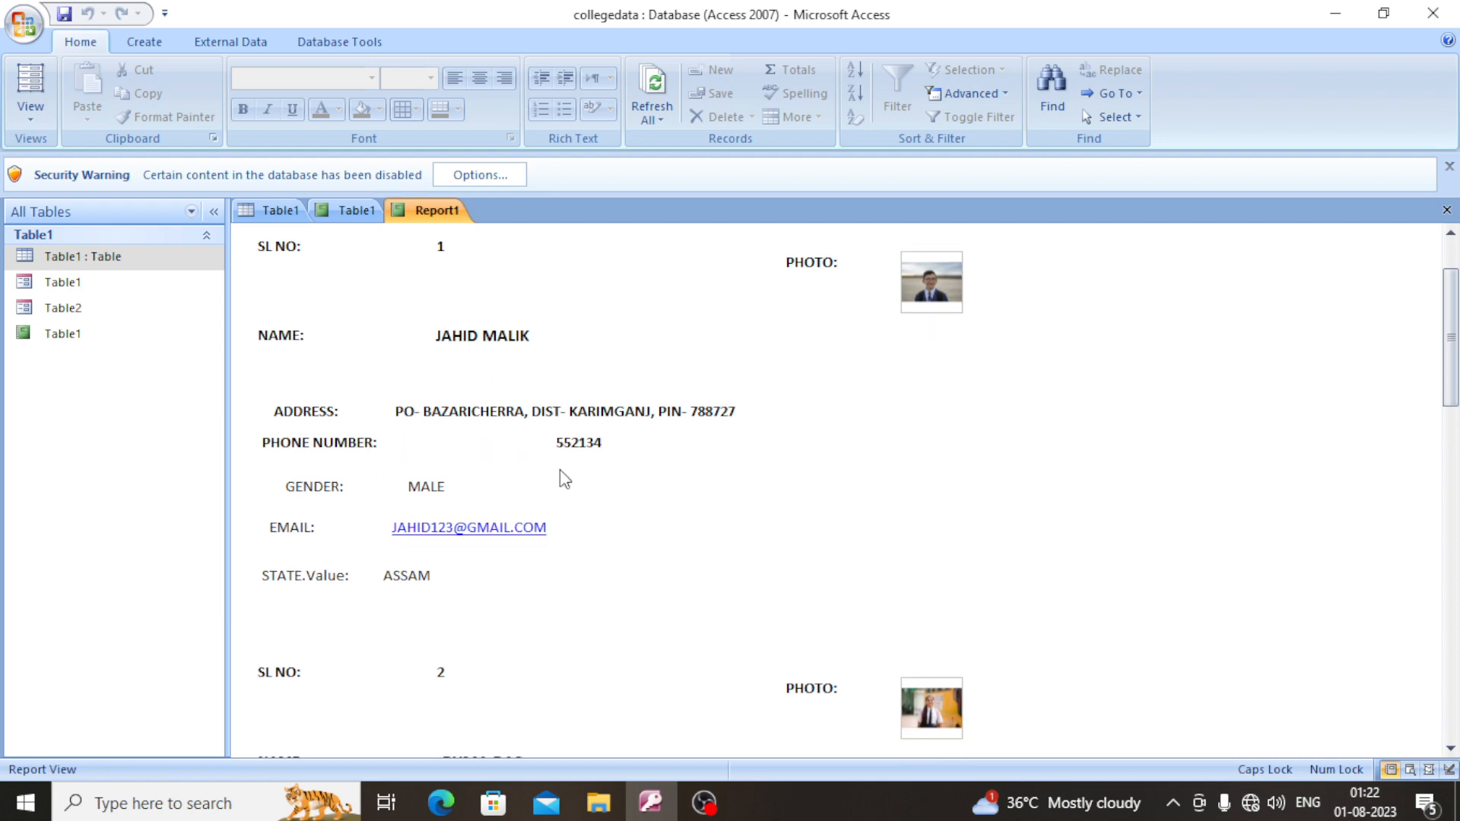
{"action": "scroll", "coordinate": [521, 657], "scroll_direction": "down", "scroll_amount": 8}
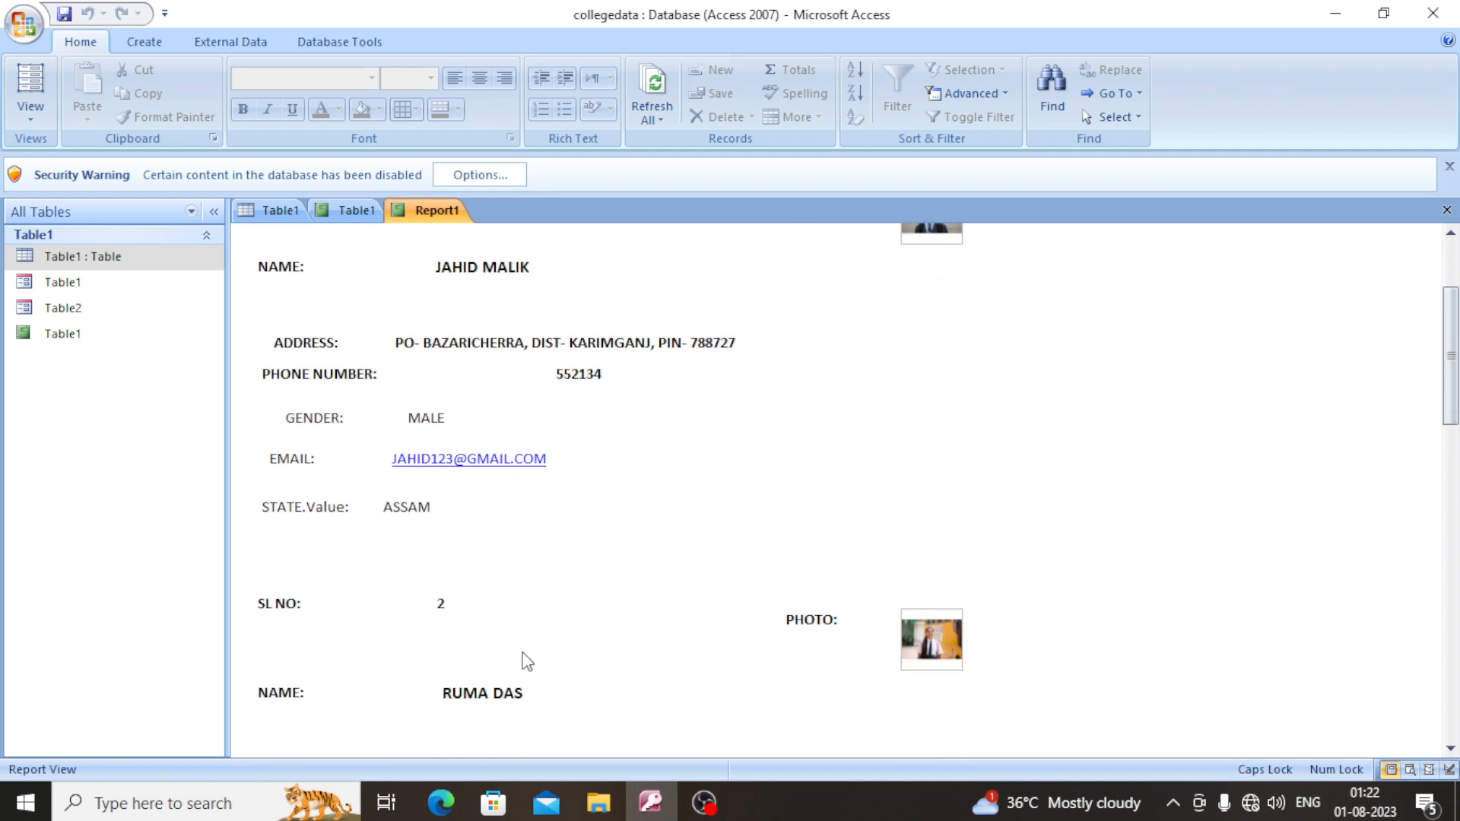
{"action": "scroll", "coordinate": [523, 603], "scroll_direction": "down", "scroll_amount": 10}
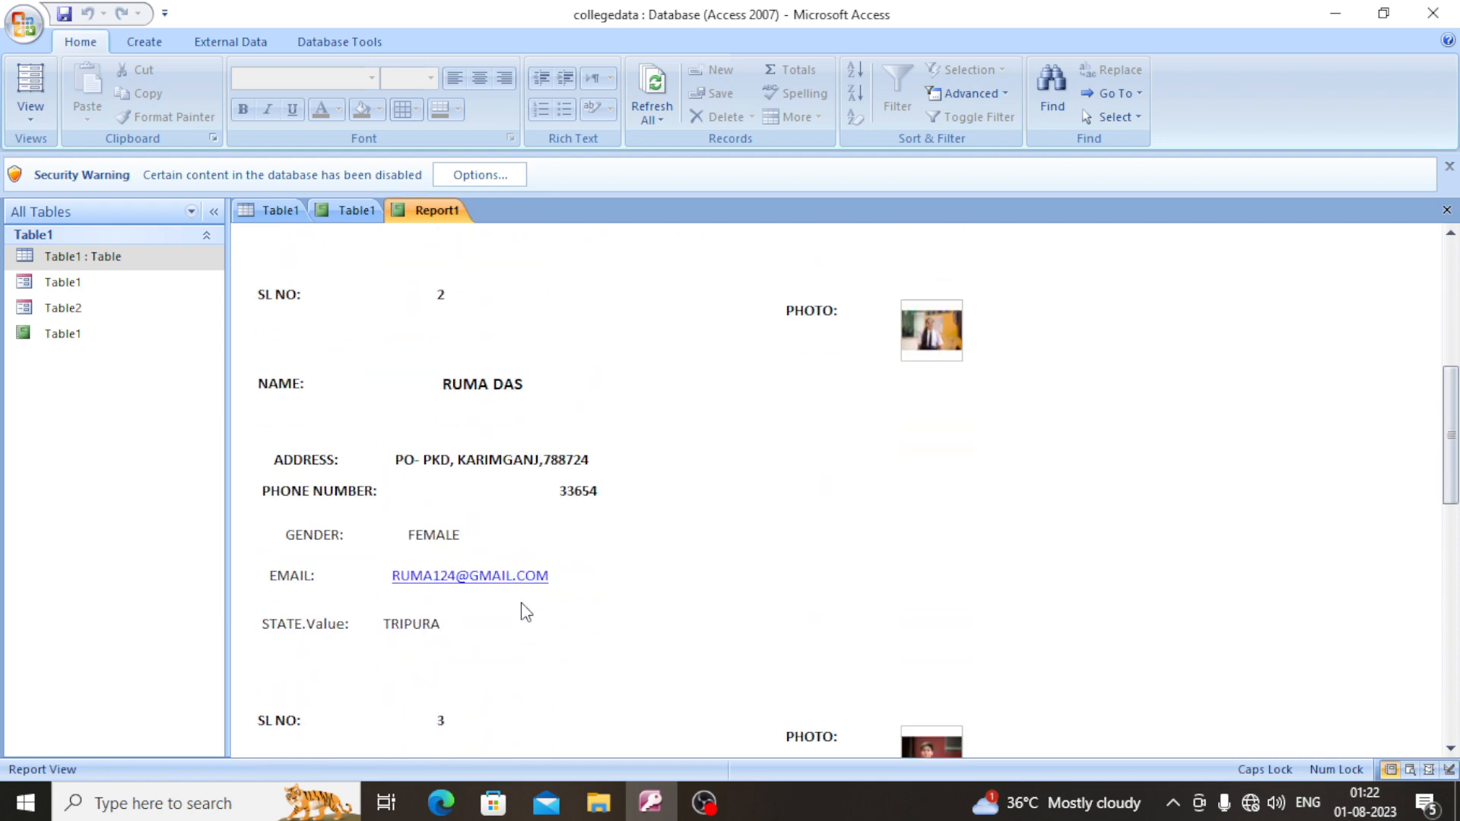
{"action": "scroll", "coordinate": [483, 637], "scroll_direction": "down", "scroll_amount": 12}
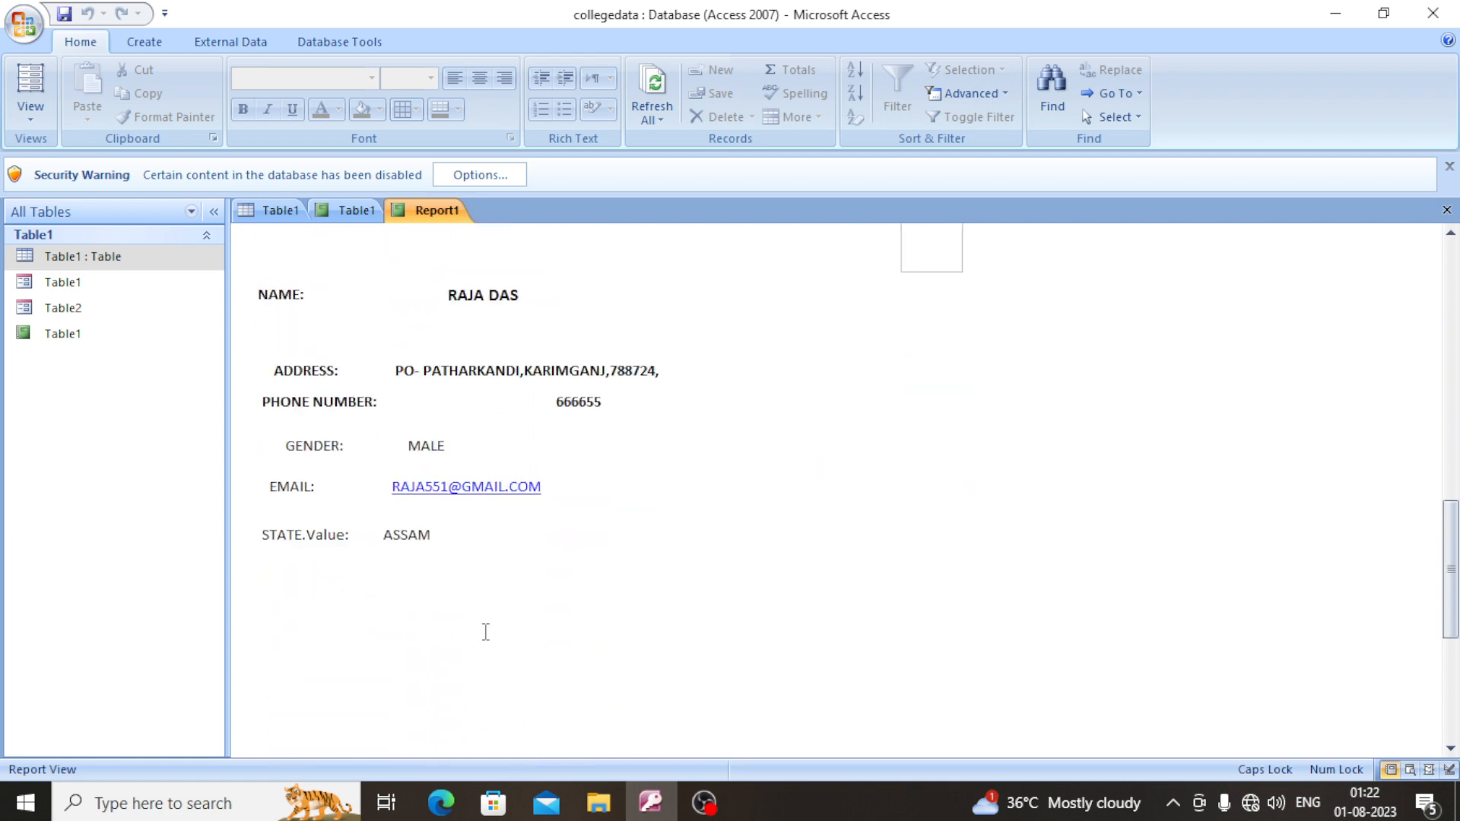
{"action": "scroll", "coordinate": [448, 557], "scroll_direction": "down", "scroll_amount": 8}
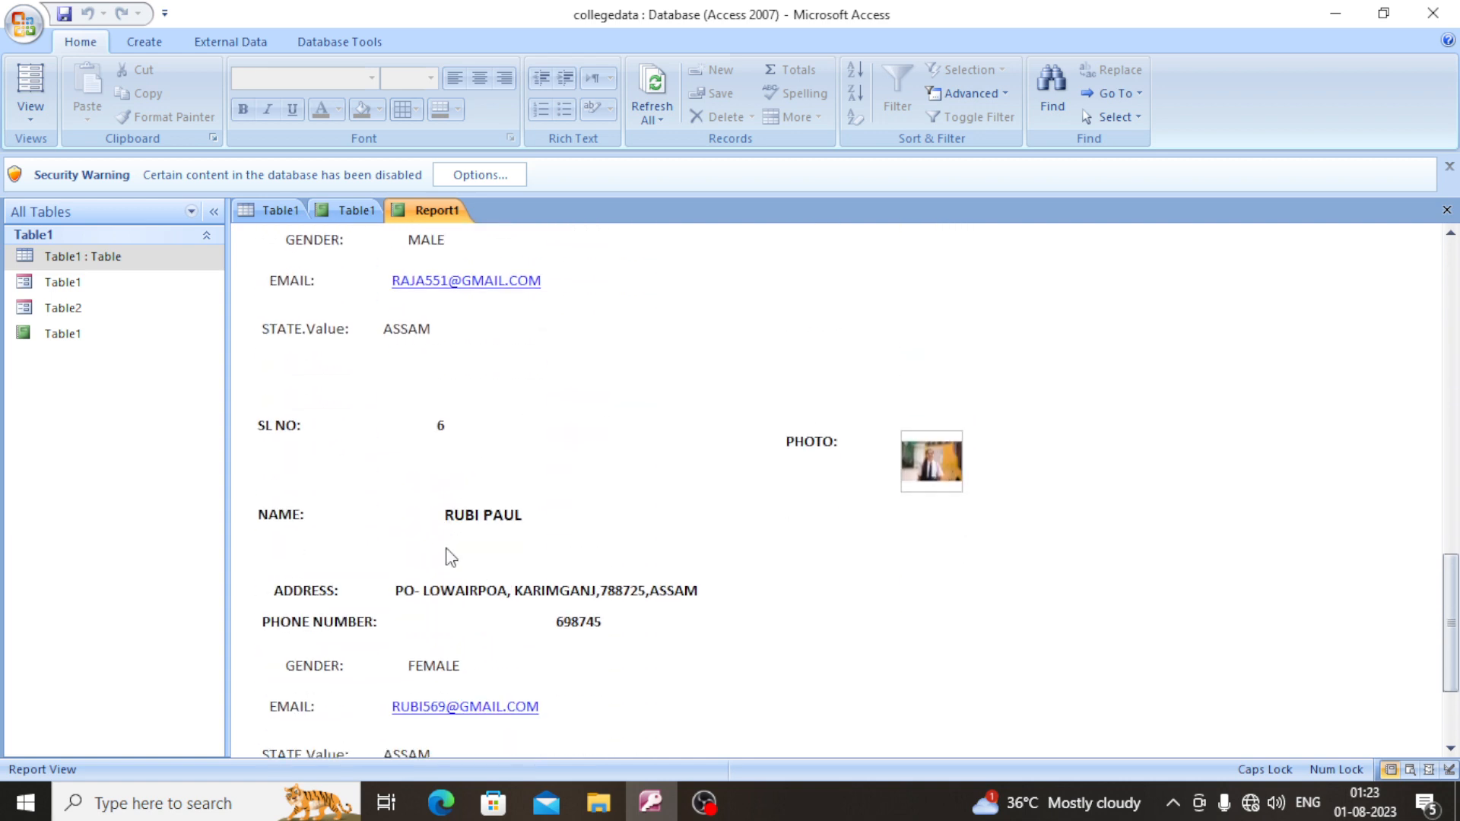
{"action": "scroll", "coordinate": [494, 492], "scroll_direction": "up", "scroll_amount": 3}
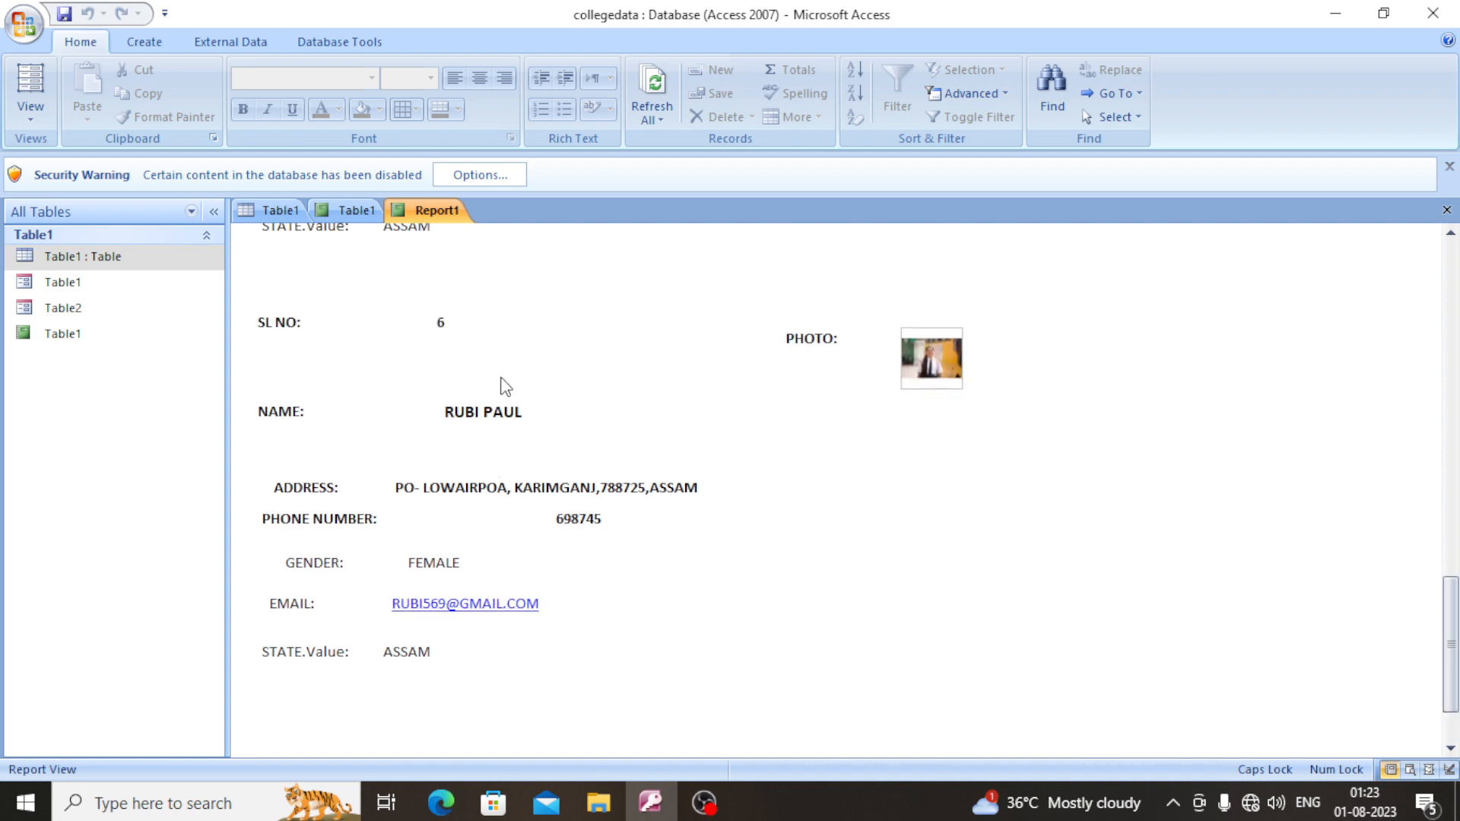
{"action": "scroll", "coordinate": [479, 647], "scroll_direction": "down", "scroll_amount": 3}
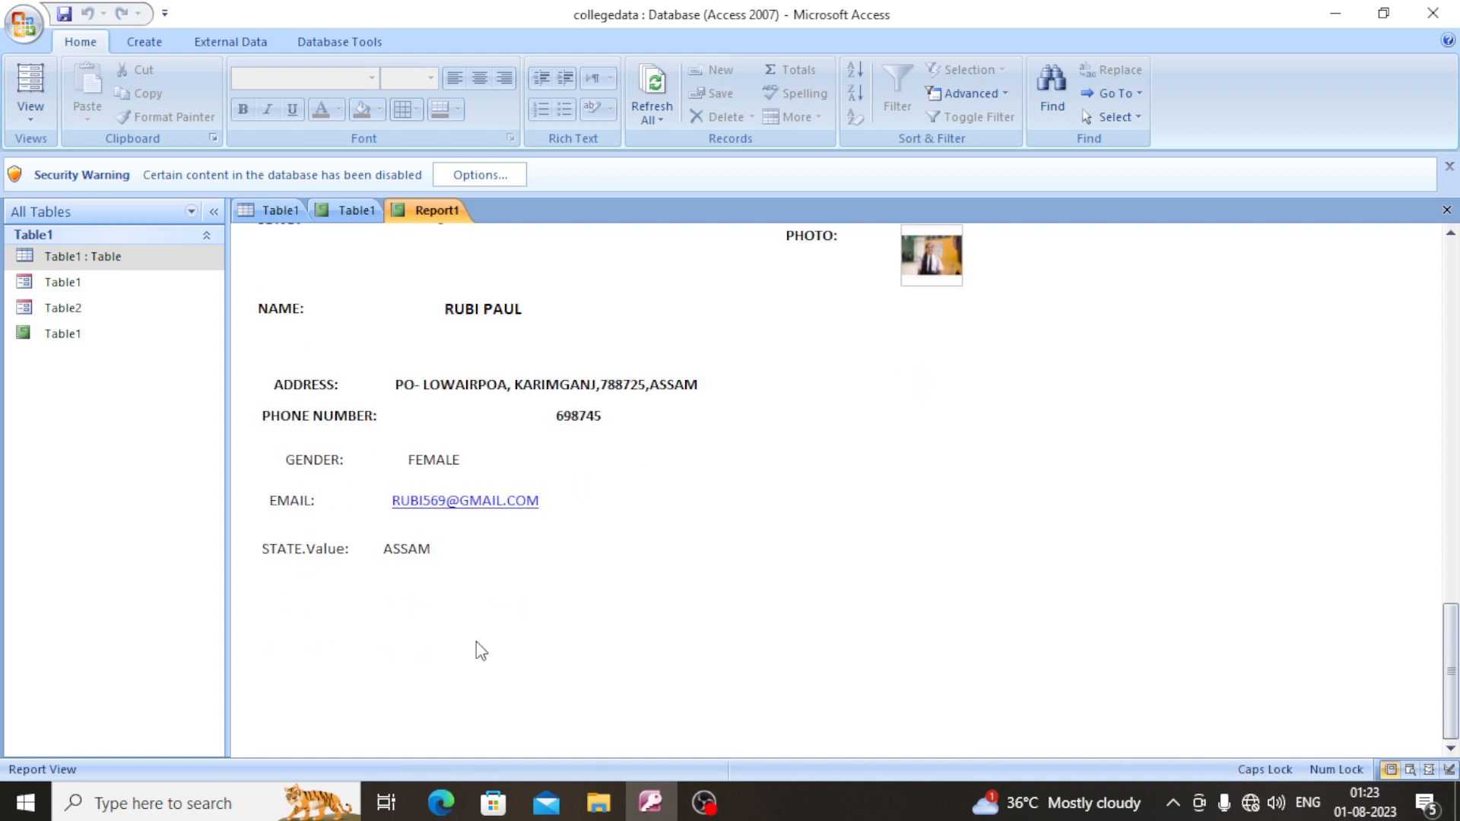
{"action": "scroll", "coordinate": [479, 647], "scroll_direction": "up", "scroll_amount": 18}
{"action": "scroll", "coordinate": [476, 648], "scroll_direction": "up", "scroll_amount": 20}
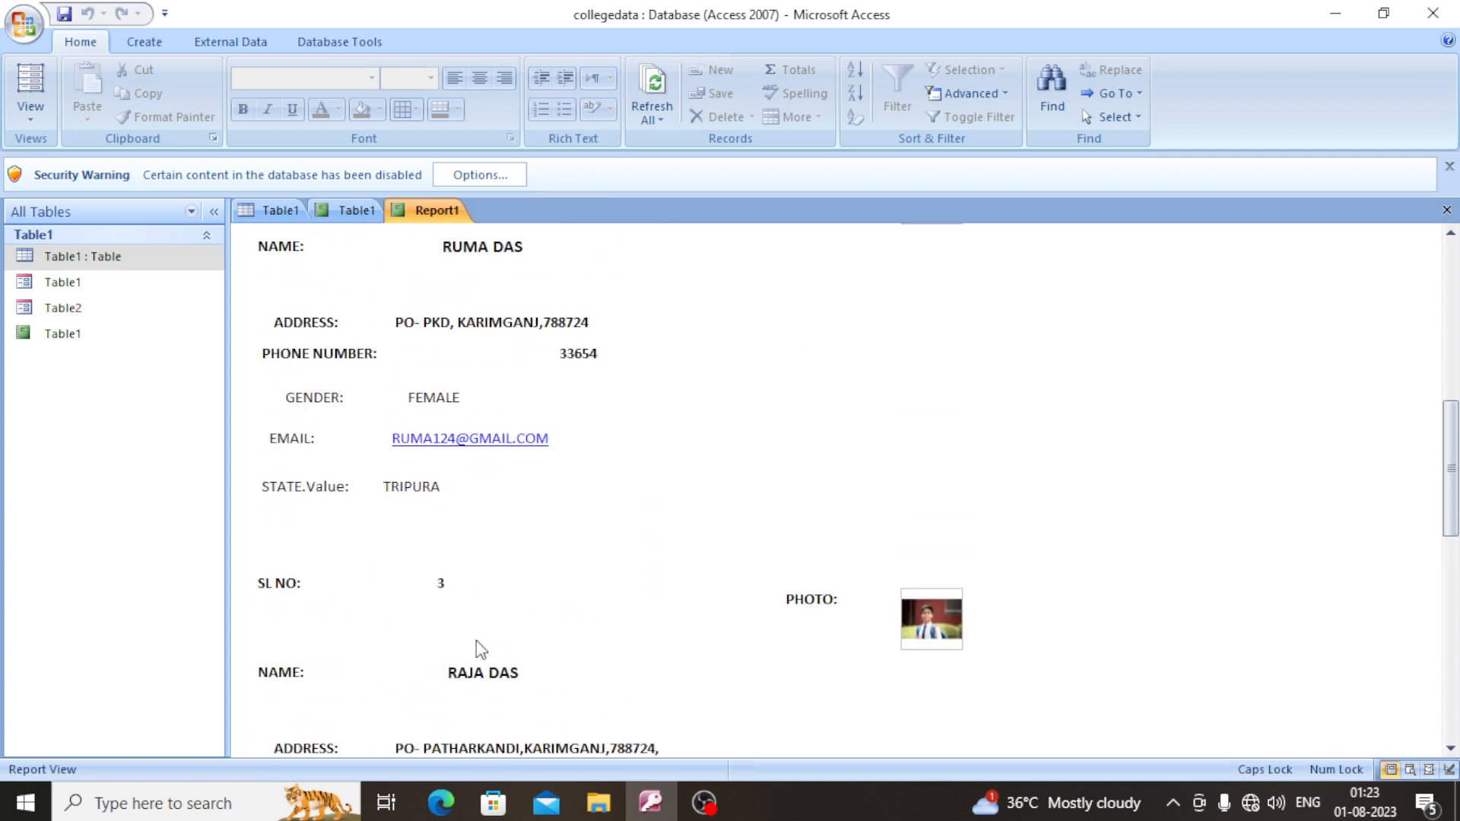
{"action": "scroll", "coordinate": [489, 628], "scroll_direction": "up", "scroll_amount": 2}
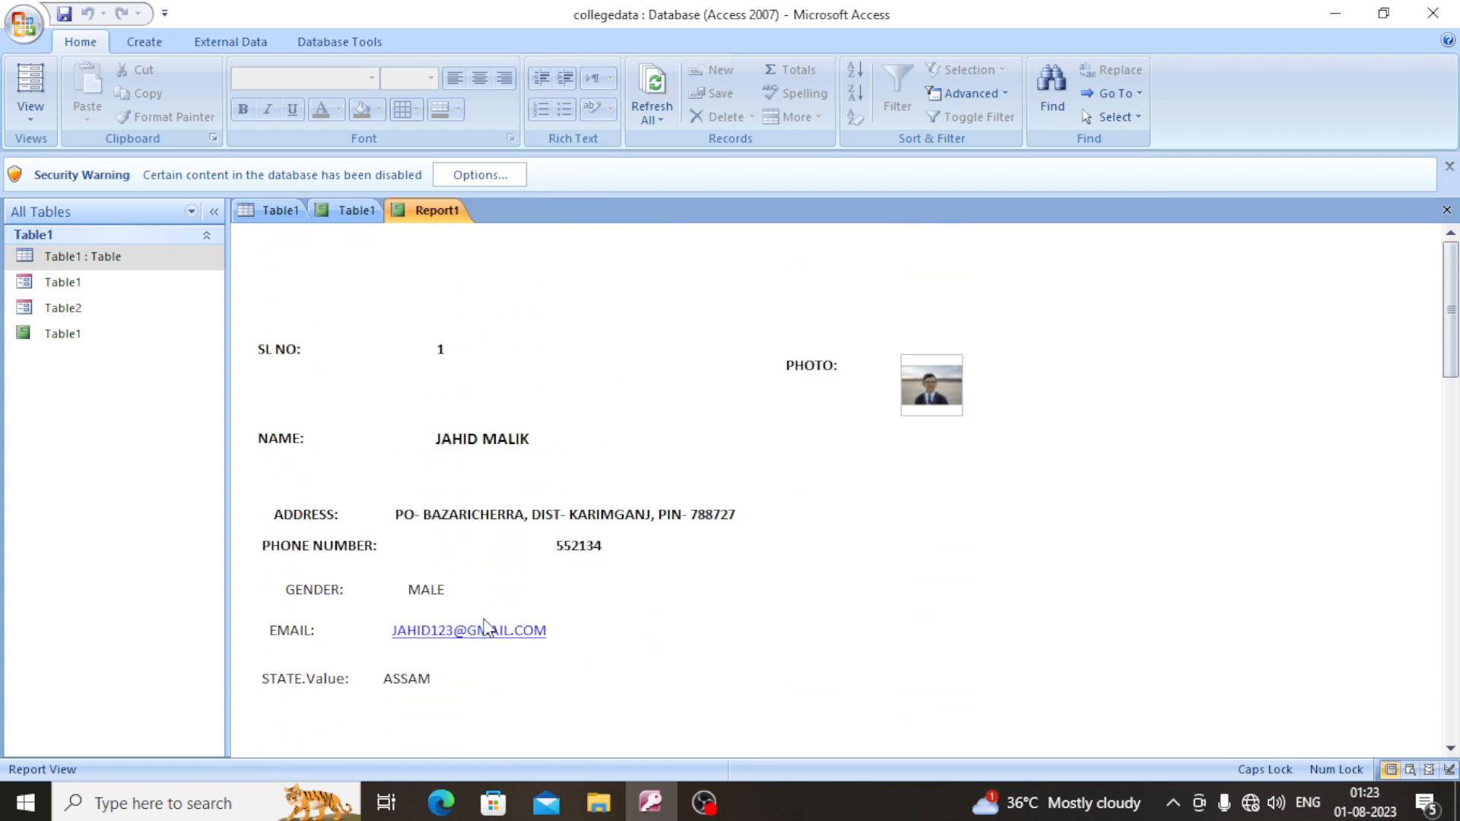
{"action": "scroll", "coordinate": [488, 628], "scroll_direction": "down", "scroll_amount": 15}
{"action": "scroll", "coordinate": [488, 628], "scroll_direction": "down", "scroll_amount": 17}
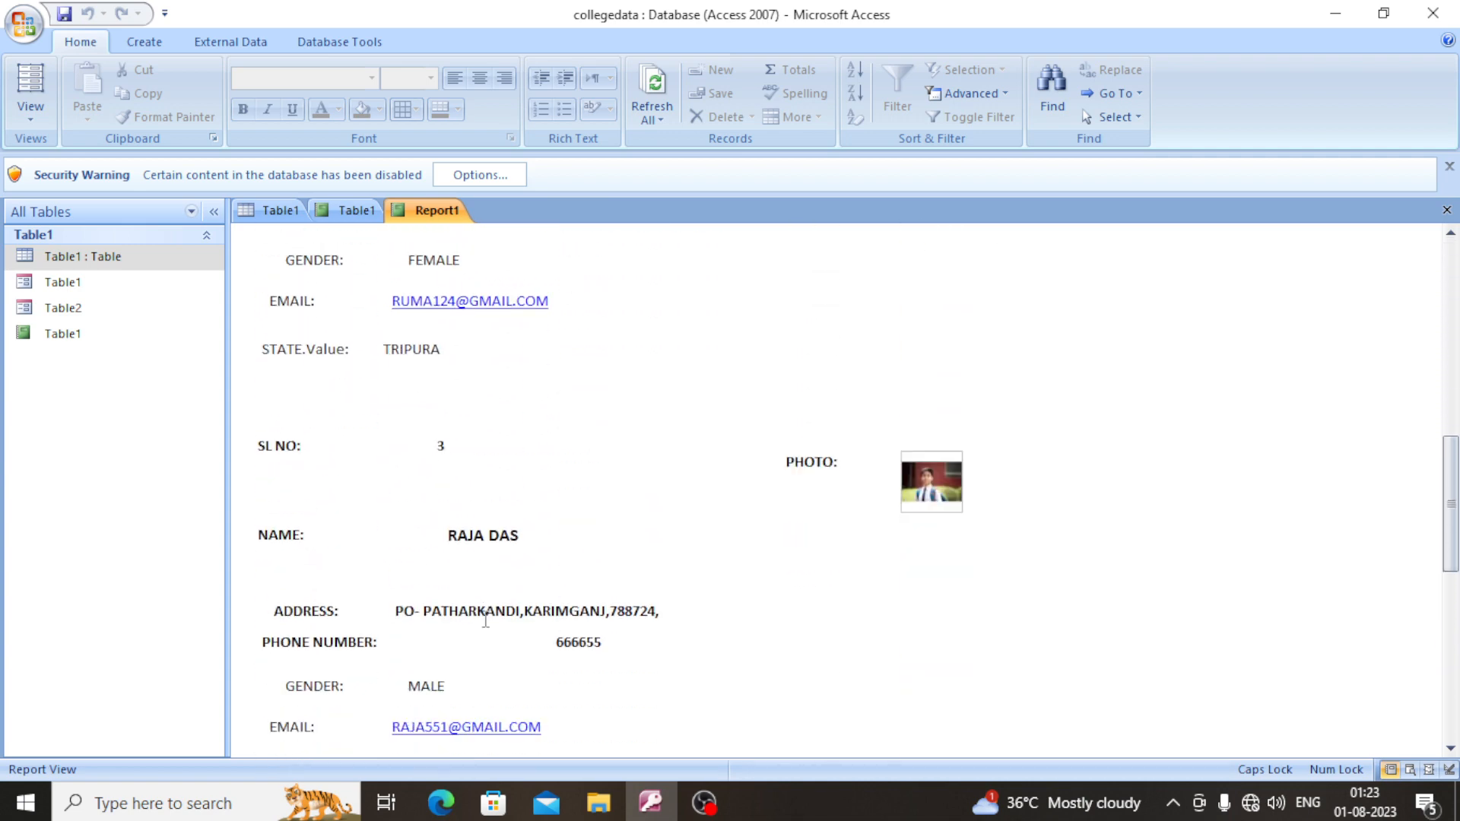
{"action": "scroll", "coordinate": [488, 628], "scroll_direction": "down", "scroll_amount": 1}
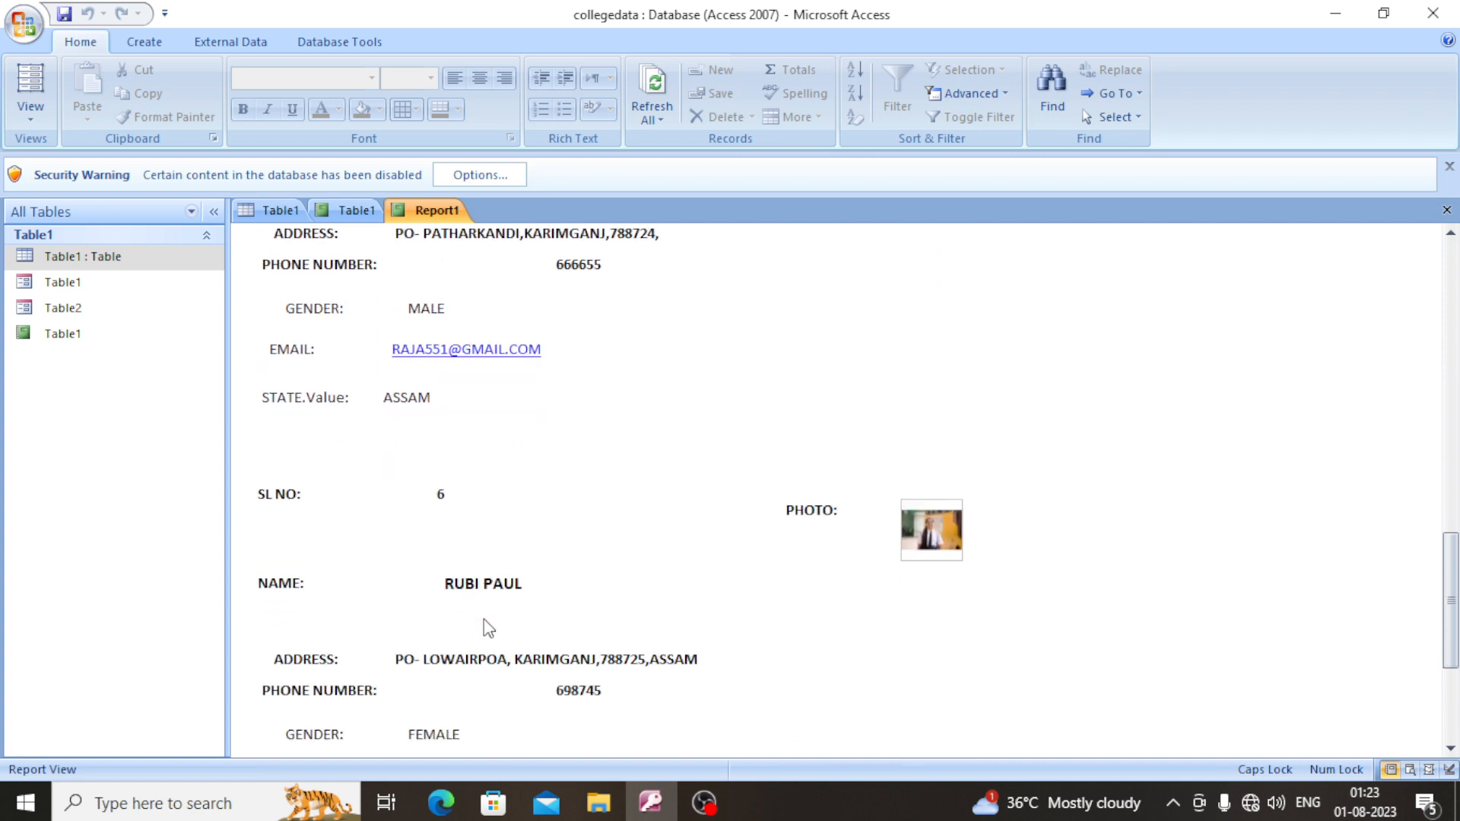
{"action": "scroll", "coordinate": [488, 628], "scroll_direction": "down", "scroll_amount": 5}
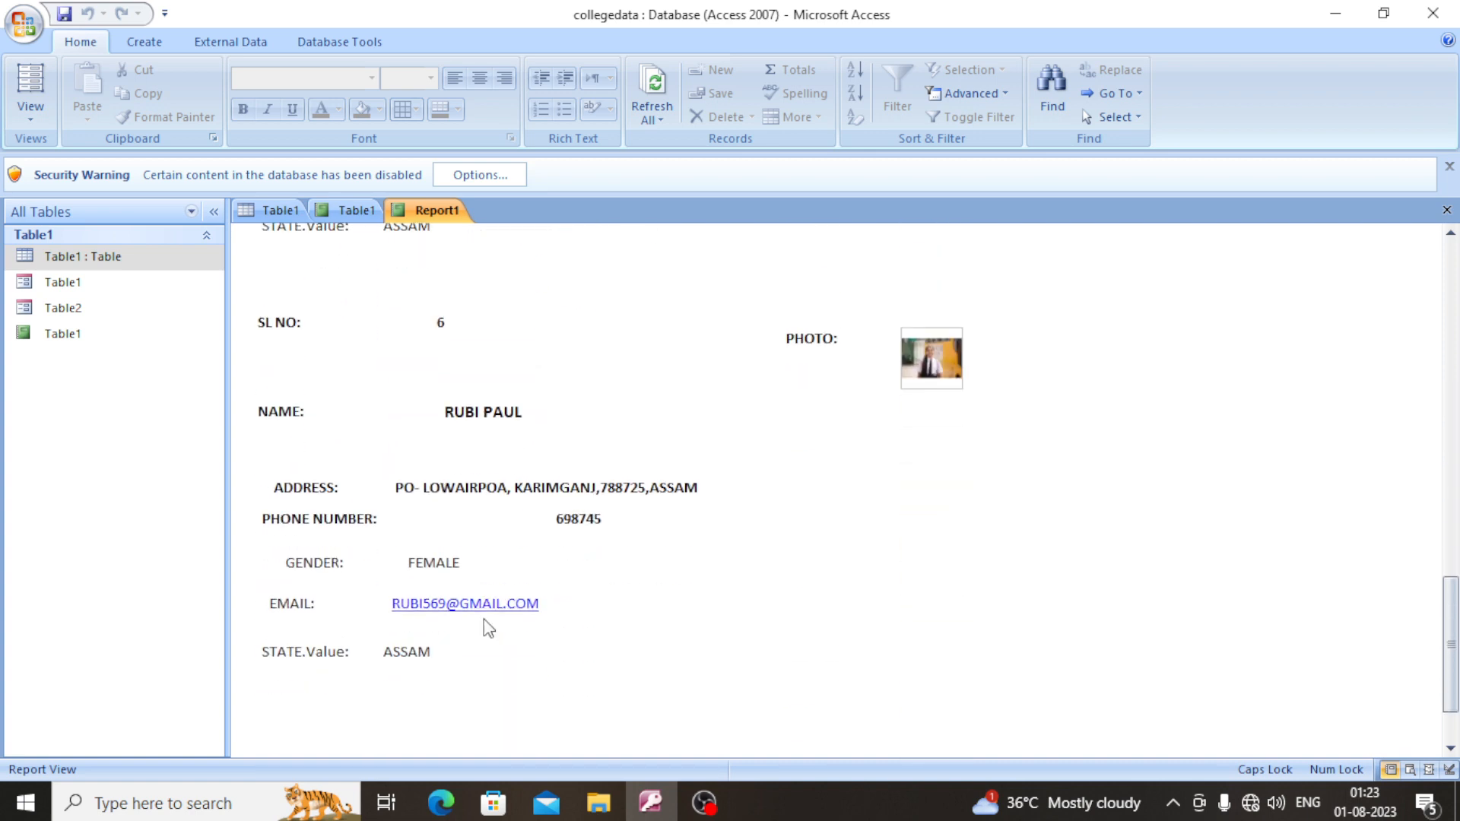
{"action": "scroll", "coordinate": [488, 628], "scroll_direction": "down", "scroll_amount": 3}
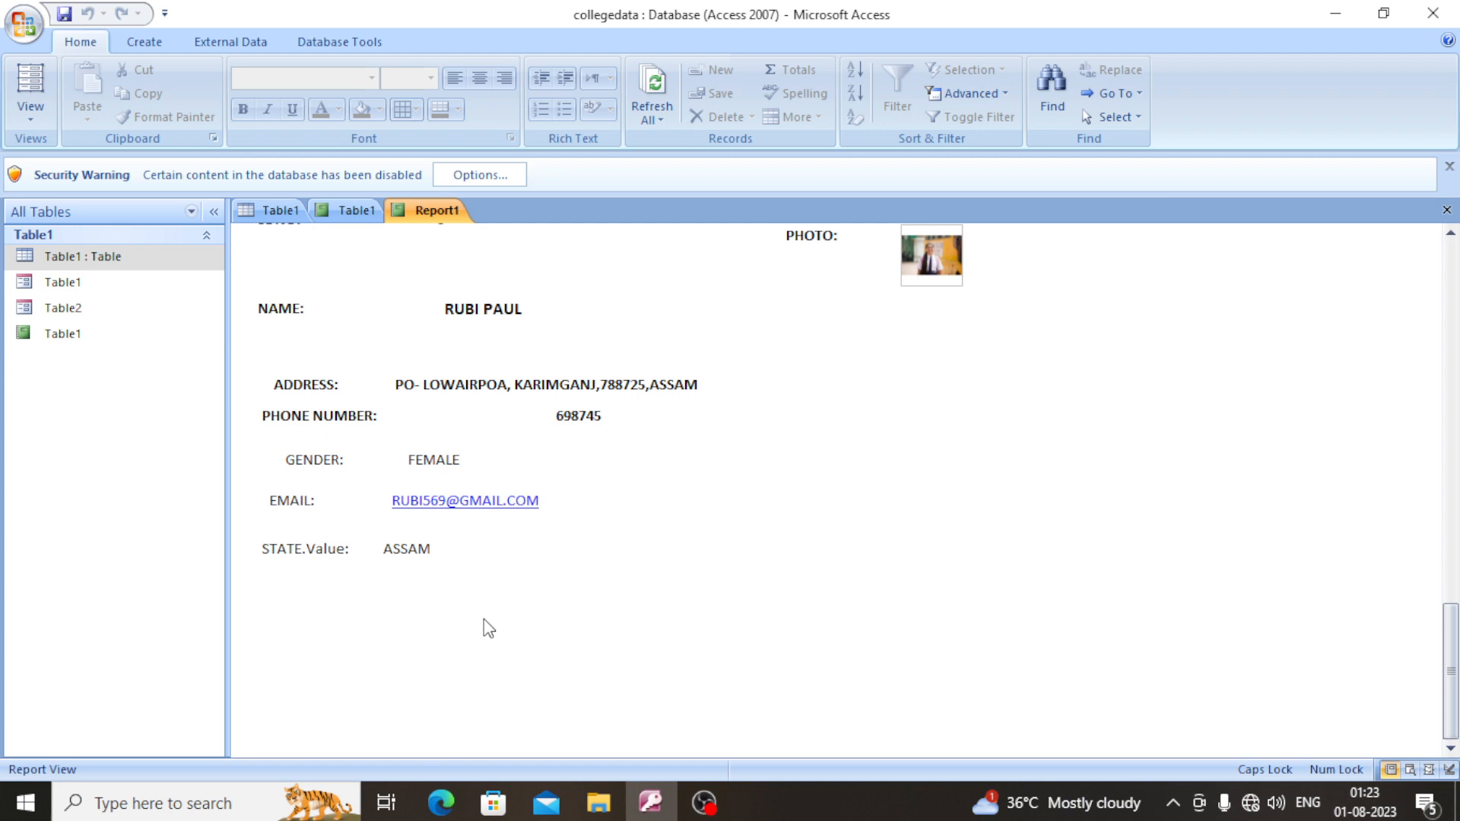
{"action": "scroll", "coordinate": [488, 628], "scroll_direction": "up", "scroll_amount": 17}
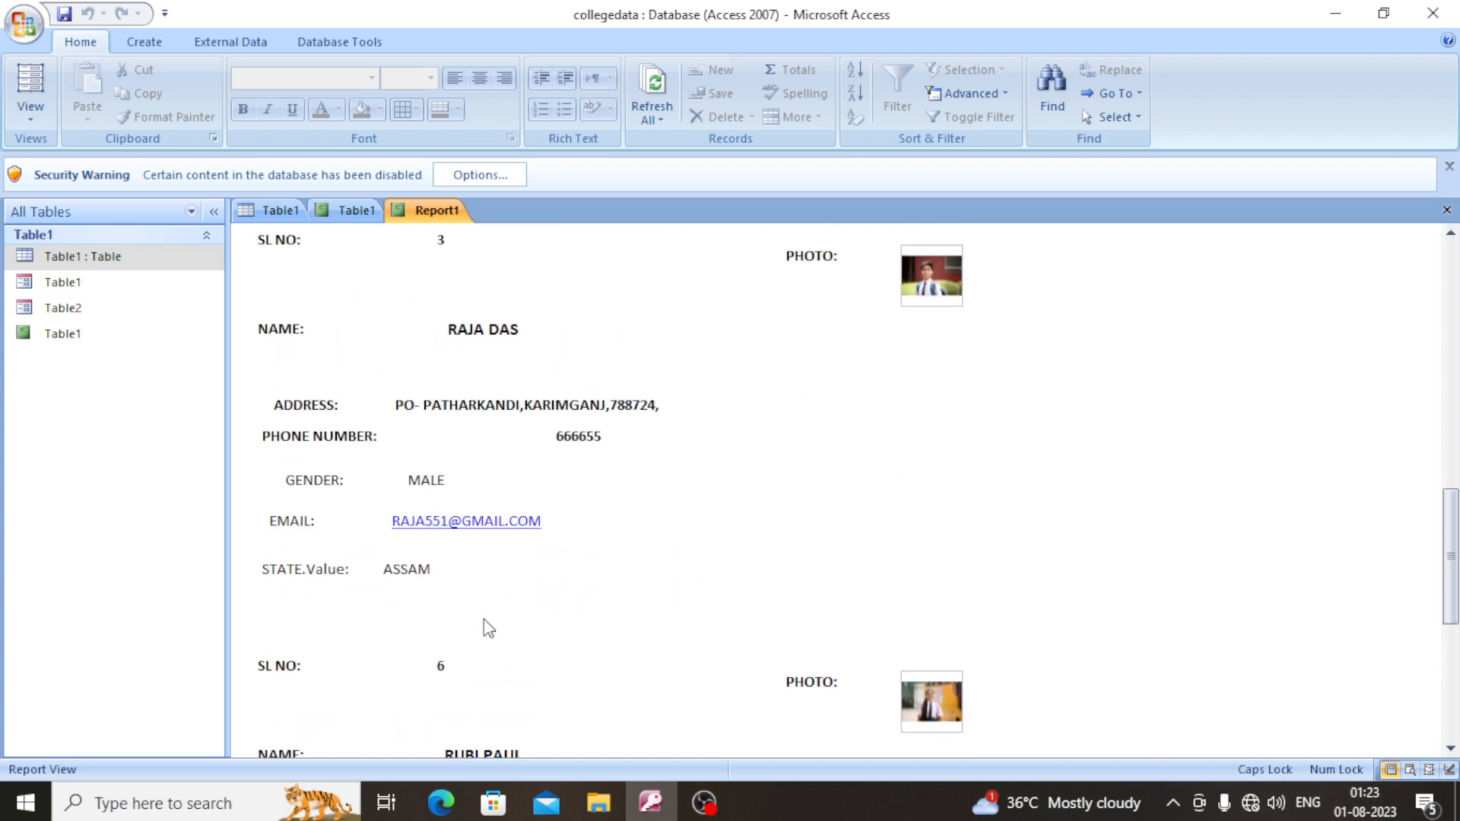
{"action": "scroll", "coordinate": [486, 619], "scroll_direction": "up", "scroll_amount": 20}
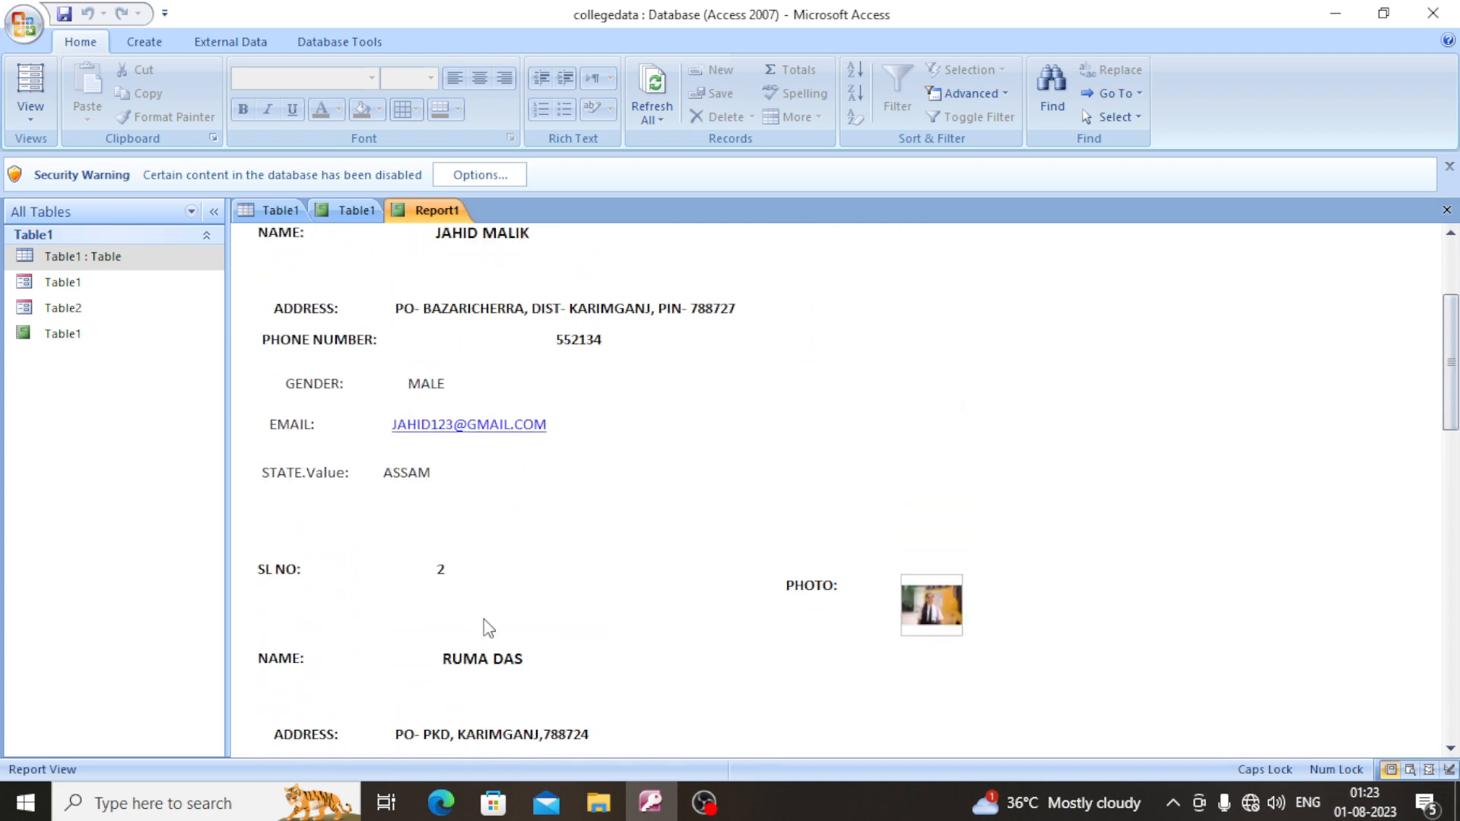
{"action": "scroll", "coordinate": [488, 628], "scroll_direction": "up", "scroll_amount": 1}
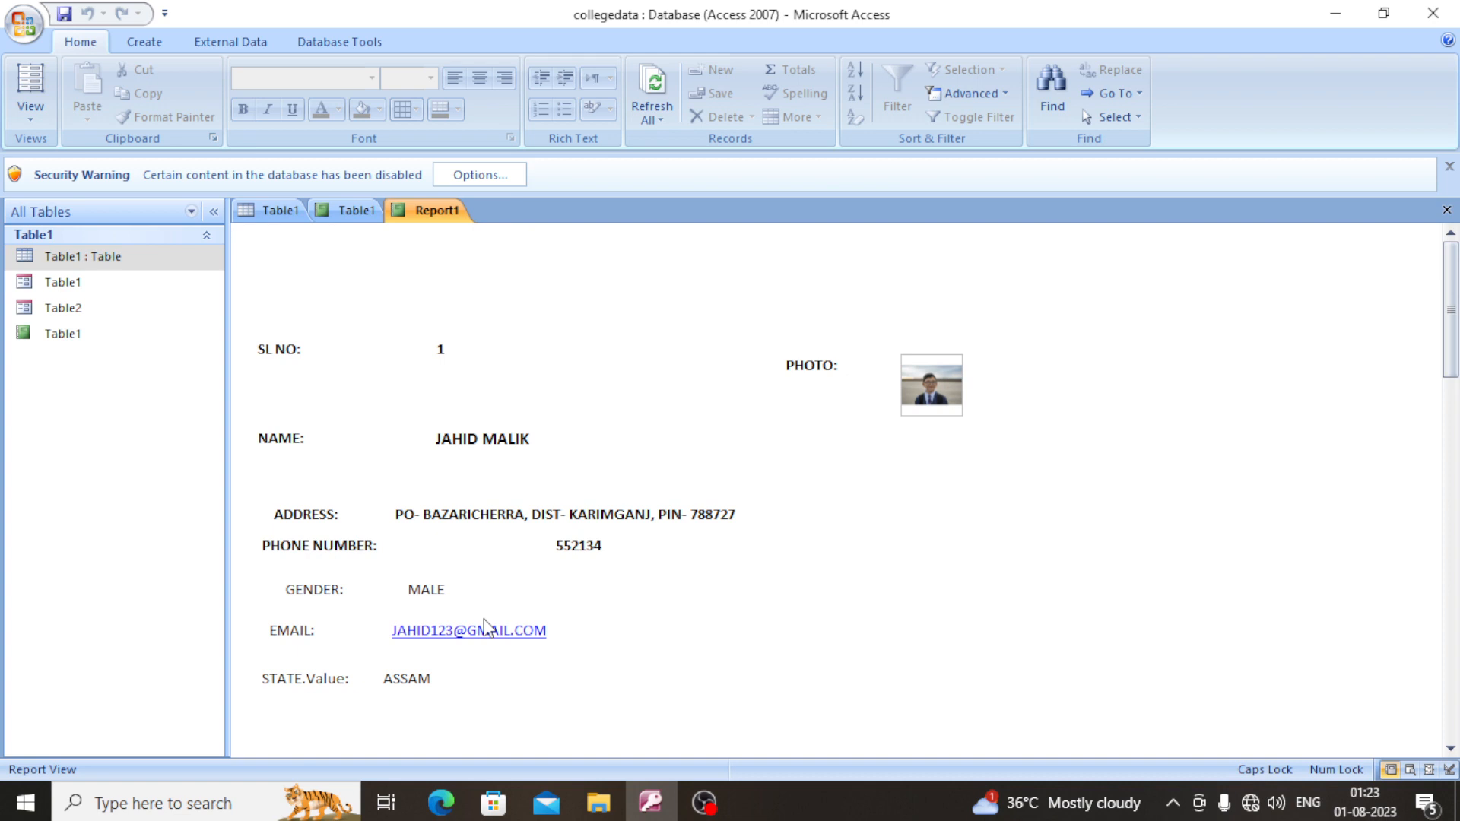